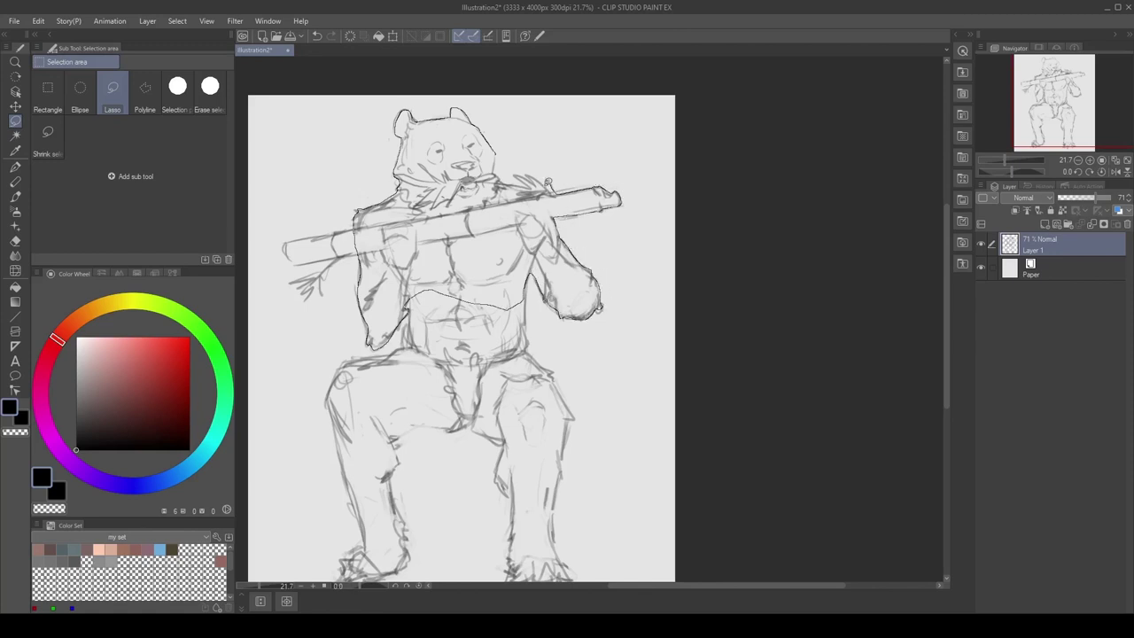
Lasso-select the bear's head, chest and arms together with the bamboo pole and its twigs
drag(497, 310, 501, 173)
drag(497, 354, 511, 316)
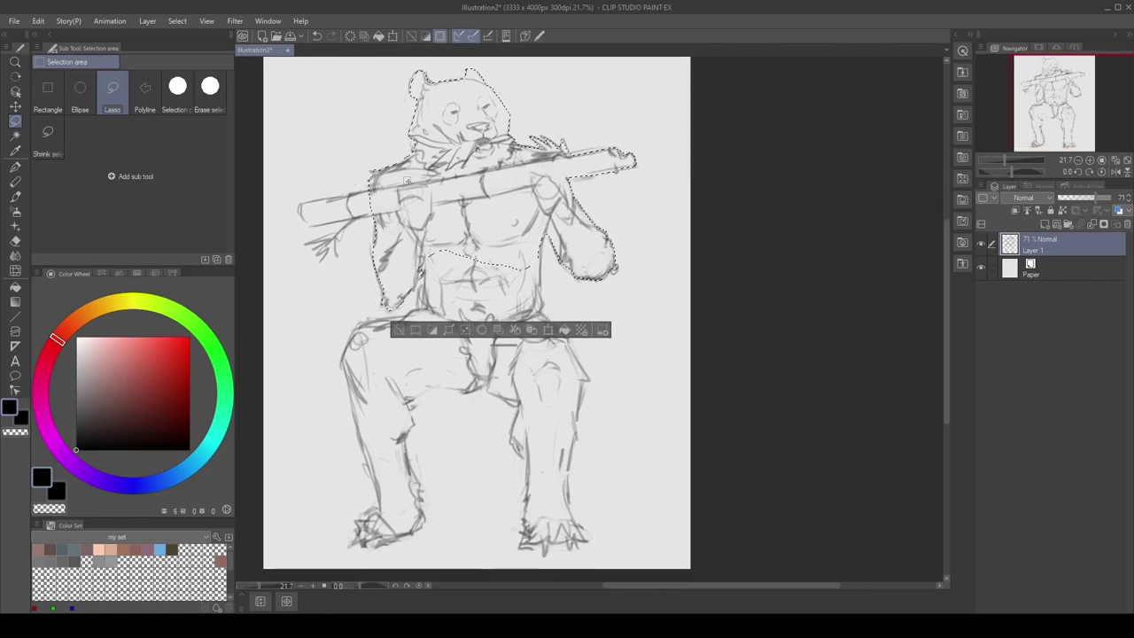
drag(376, 188, 312, 234)
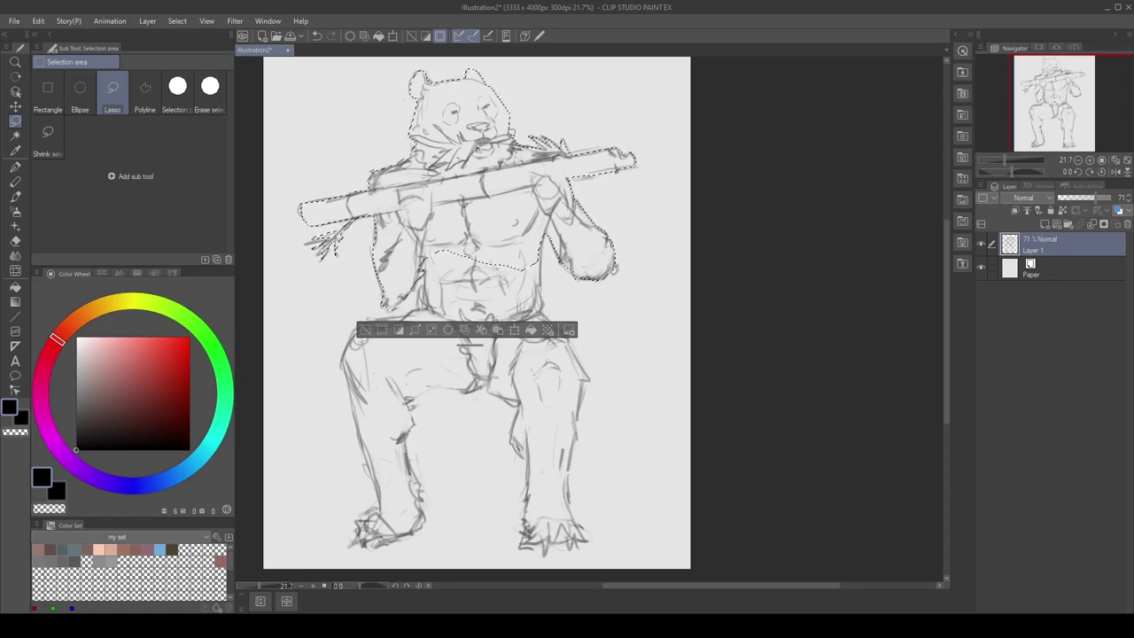
Add the bear's waist, hips and both thighs down to the knees to the lasso selection
scroll(454, 78, down, 3)
scroll(454, 203, up, 2)
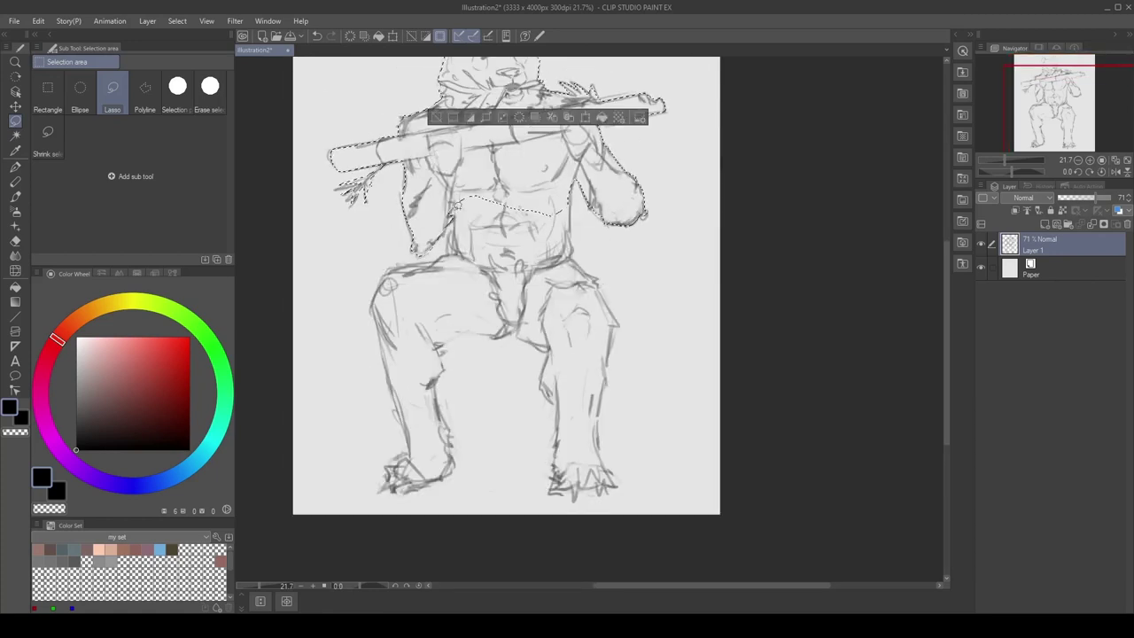
mouse_move(396, 264)
mouse_down()
mouse_move(383, 345)
mouse_move(413, 396)
mouse_move(449, 367)
mouse_move(443, 342)
mouse_move(473, 329)
mouse_move(517, 329)
mouse_move(545, 347)
mouse_move(617, 324)
mouse_up()
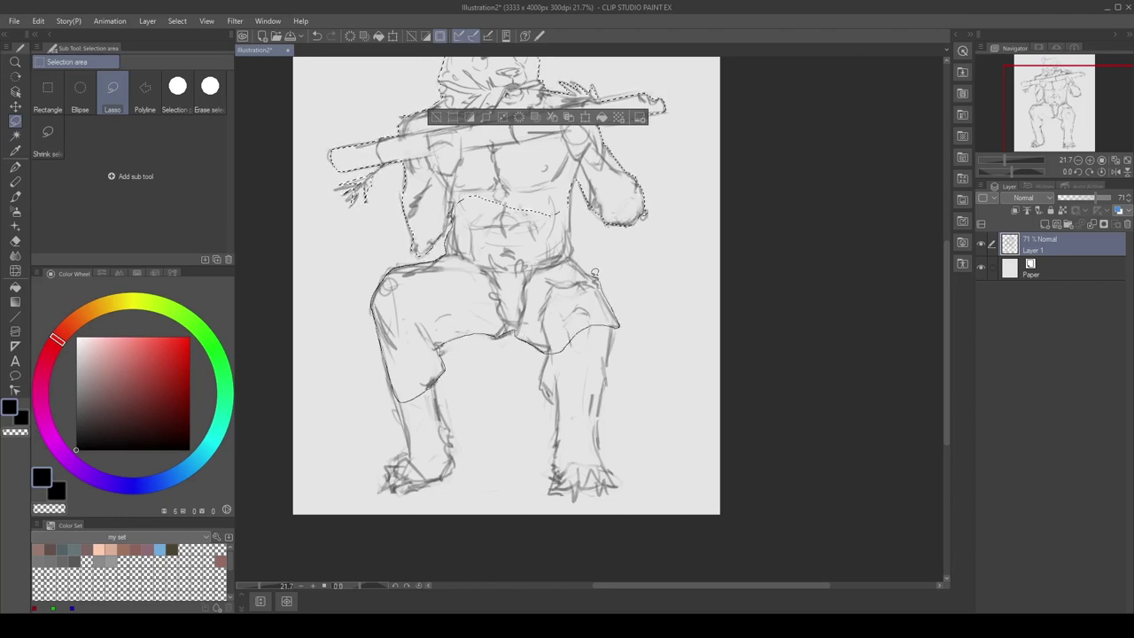
drag(574, 226, 576, 229)
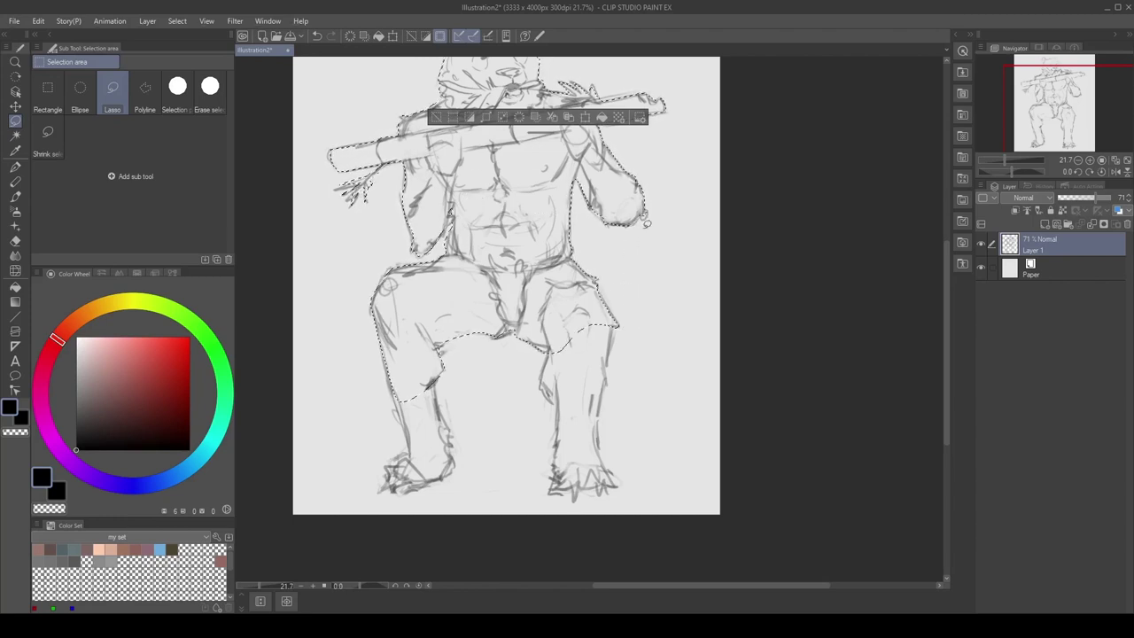
Add both lower legs and feet to the lasso selection to complete the figure's silhouette
mouse_move(618, 310)
mouse_down()
mouse_move(606, 412)
mouse_move(556, 457)
mouse_move(548, 350)
mouse_move(581, 263)
mouse_up()
mouse_move(634, 376)
mouse_down()
mouse_move(620, 415)
mouse_move(585, 381)
mouse_up()
drag(424, 379, 422, 388)
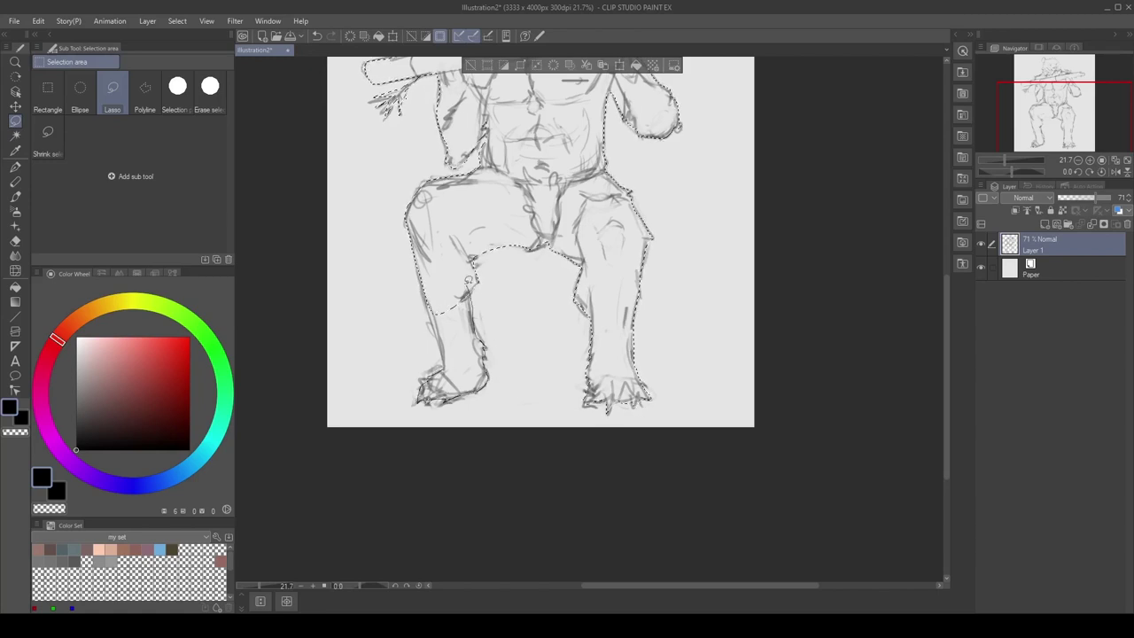
mouse_move(443, 312)
mouse_down()
mouse_move(455, 315)
mouse_move(432, 422)
mouse_up()
Fill the selected silhouette with light grey (0, 0, 76) on a new layer beneath the sketch, and deselect it
key(g)
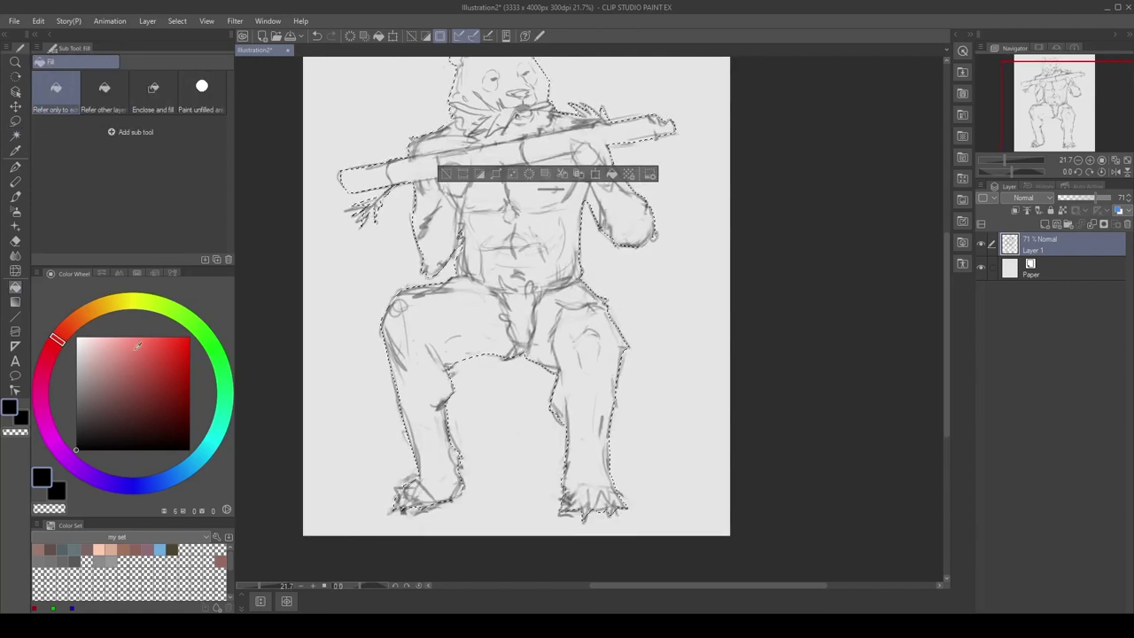
click(76, 363)
click(502, 321)
key(ctrl+z)
key(ctrl+shift+n)
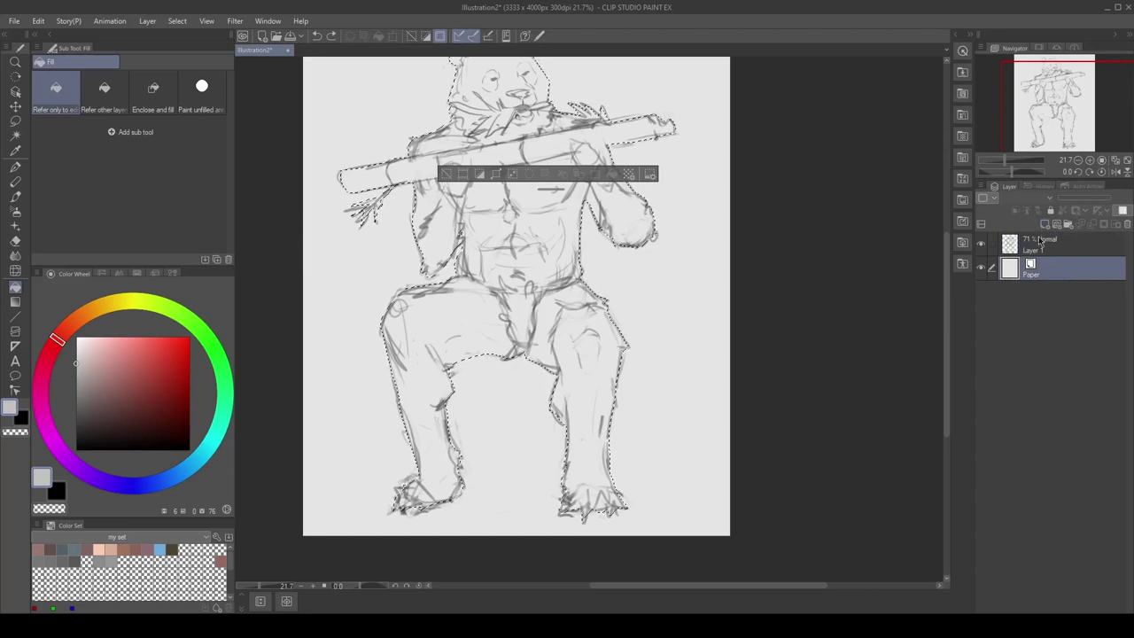
click(502, 321)
scroll(502, 320, down, 2)
key(m)
key(ctrl+d)
scroll(432, 268, up, 1)
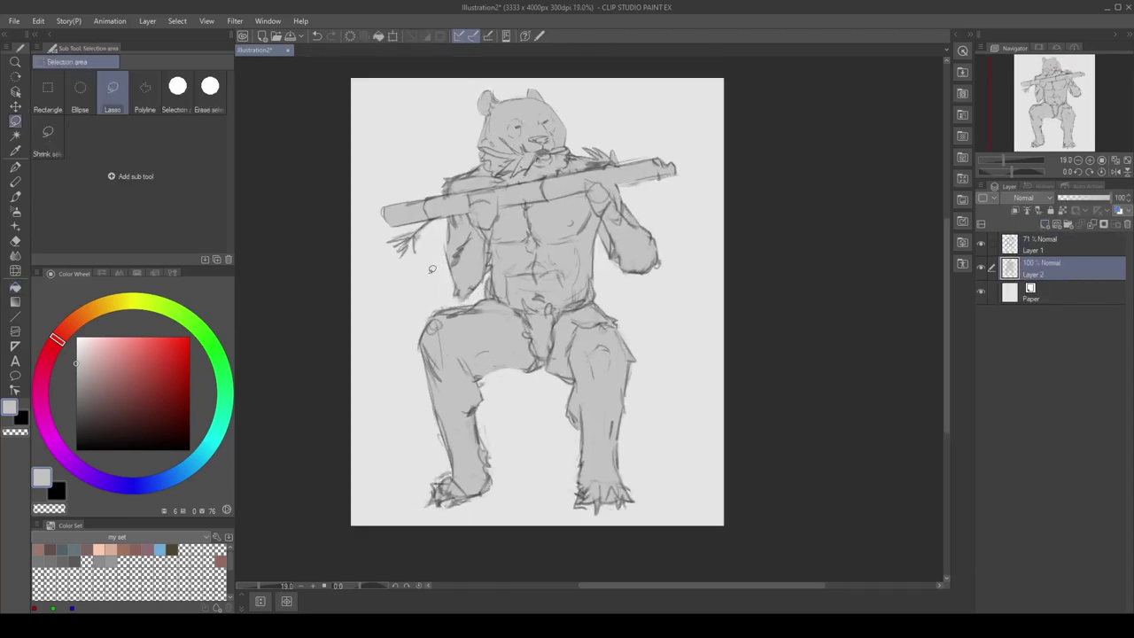
Add a layer clipped to the grey base and paint the head, torso and thighs warm light grey with a textured brush
click(1046, 224)
key(b)
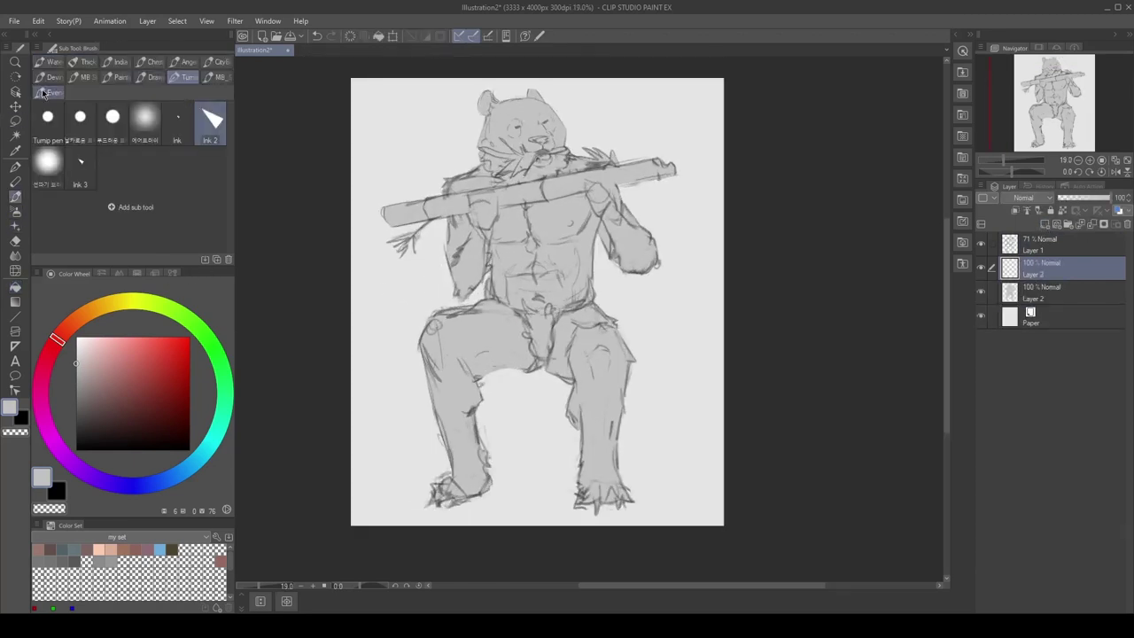
click(51, 94)
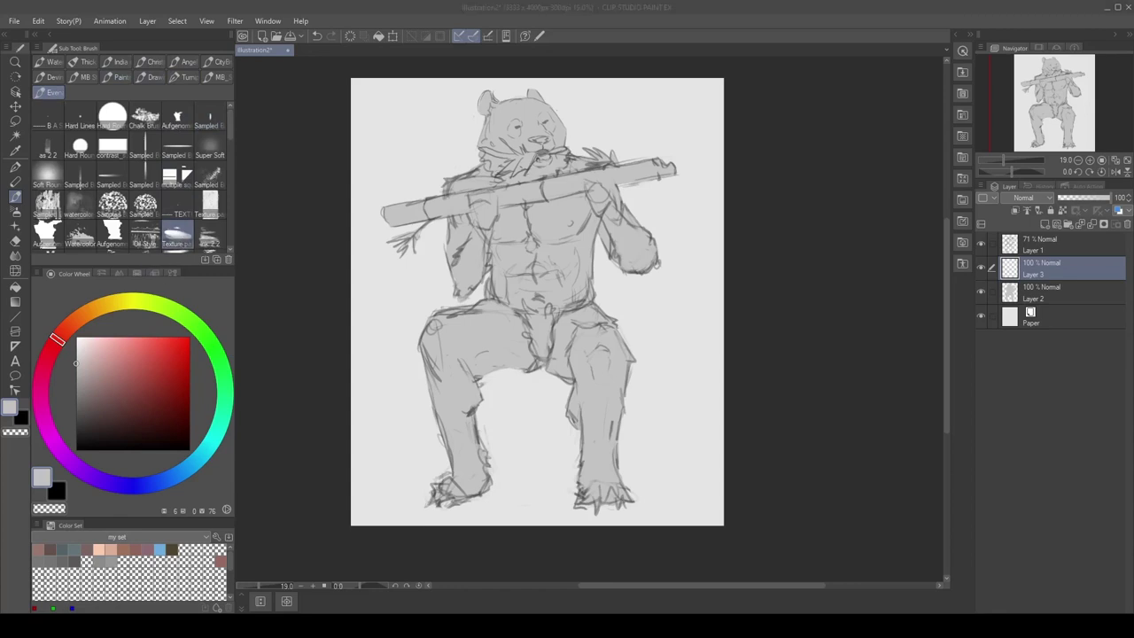
click(93, 321)
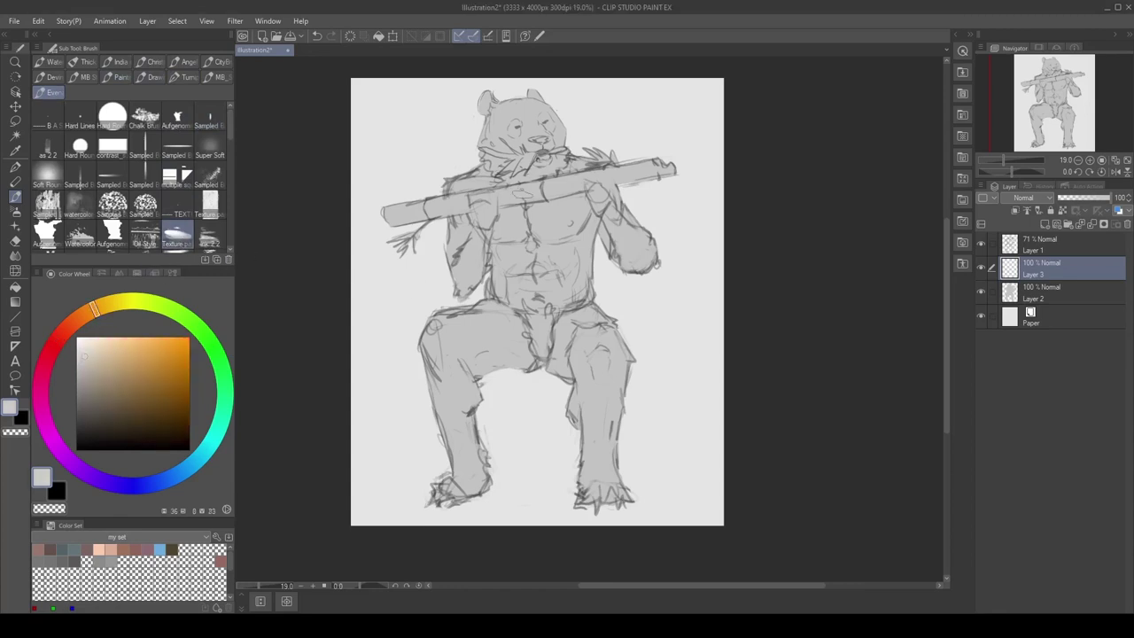
click(89, 358)
mouse_move(460, 172)
mouse_down()
mouse_move(567, 155)
mouse_move(571, 111)
mouse_move(501, 93)
mouse_move(558, 159)
mouse_up()
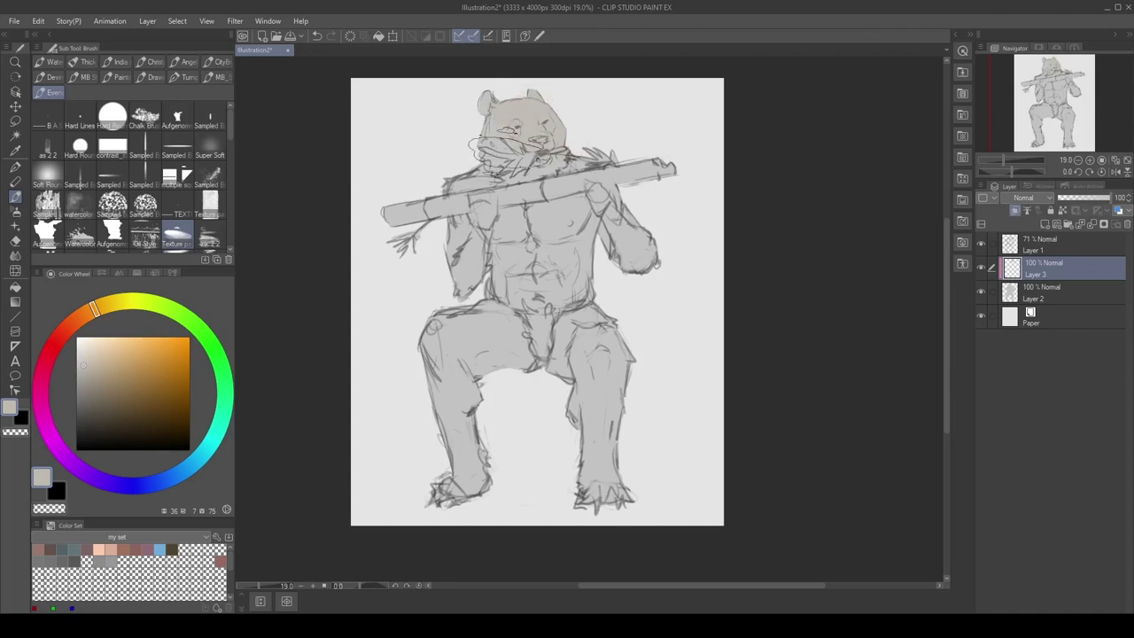
alt+click(556, 124)
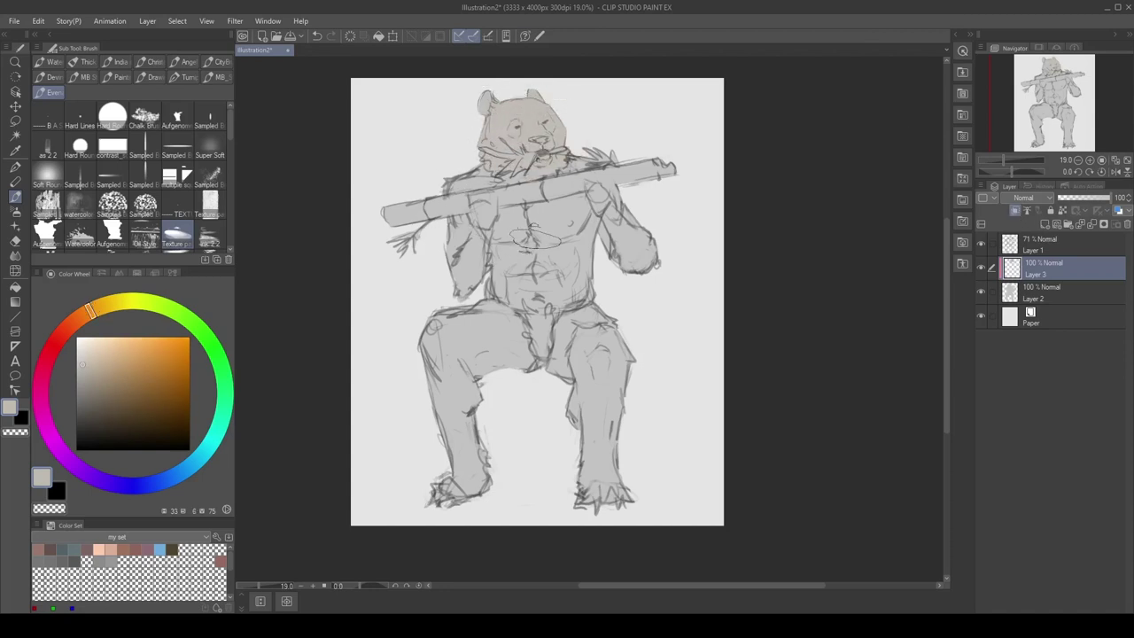
mouse_move(536, 237)
mouse_down()
mouse_move(508, 276)
mouse_move(496, 357)
mouse_move(442, 366)
mouse_move(487, 379)
mouse_move(587, 292)
mouse_move(622, 414)
mouse_move(566, 266)
mouse_move(522, 226)
mouse_move(620, 213)
mouse_move(471, 118)
mouse_move(468, 182)
mouse_move(458, 173)
mouse_move(511, 79)
mouse_move(467, 175)
mouse_move(522, 158)
mouse_move(500, 143)
mouse_move(540, 131)
mouse_up()
Paint the arms, shoulders, chest band, ears and eye patches in a warm near-black (22, 8, 20)
click(75, 428)
click(76, 319)
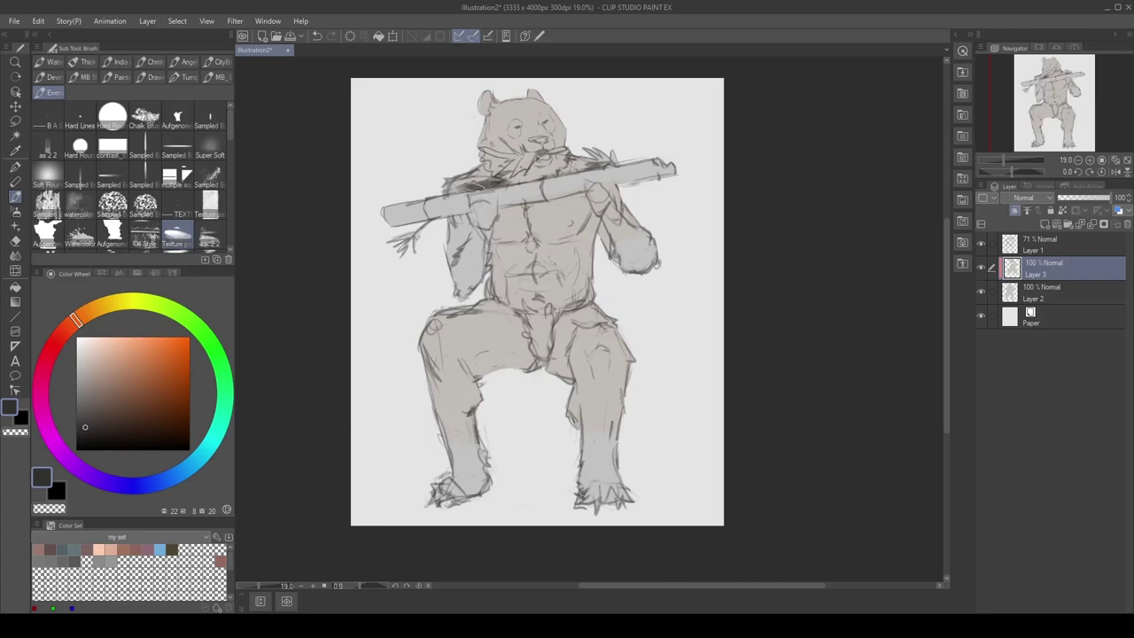
mouse_move(469, 186)
mouse_down()
mouse_move(459, 239)
mouse_move(485, 188)
mouse_move(479, 259)
mouse_move(465, 265)
mouse_move(459, 235)
mouse_move(462, 284)
mouse_move(485, 197)
mouse_move(596, 193)
mouse_move(626, 203)
mouse_move(638, 266)
mouse_up()
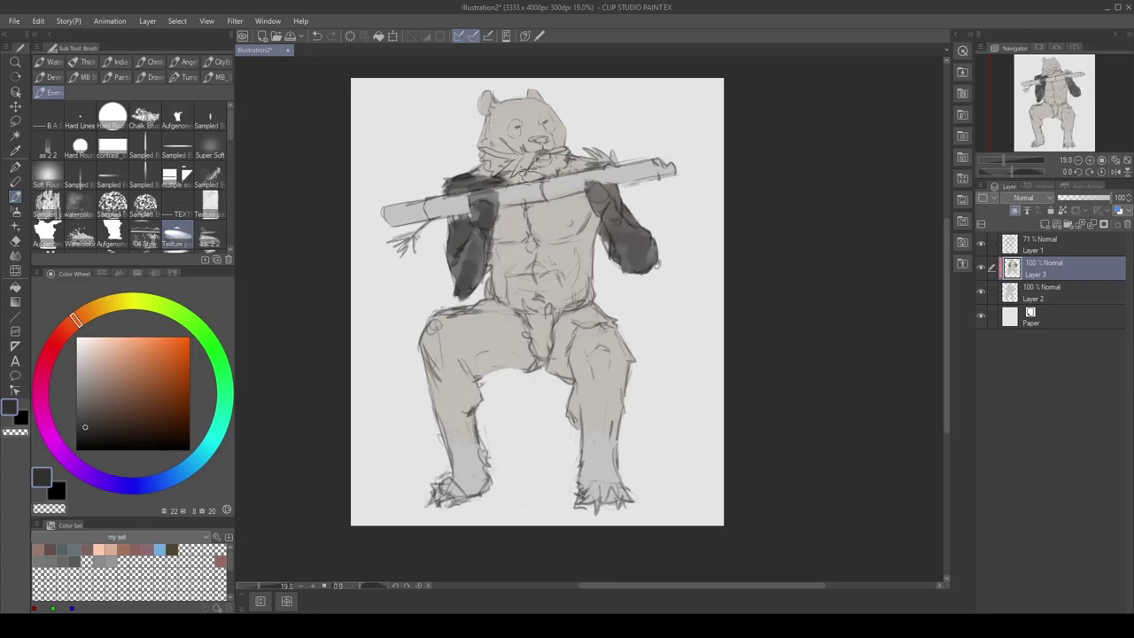
mouse_move(496, 241)
mouse_down()
mouse_move(561, 237)
mouse_move(587, 215)
mouse_move(516, 211)
mouse_move(511, 226)
mouse_move(558, 206)
mouse_move(585, 157)
mouse_up()
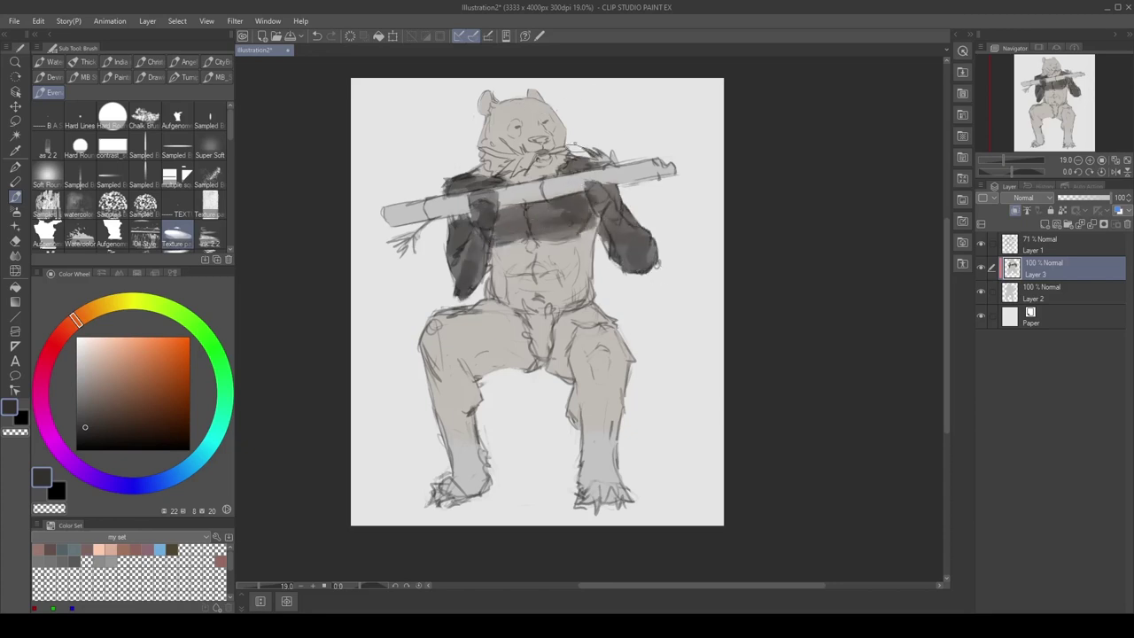
drag(478, 96, 489, 119)
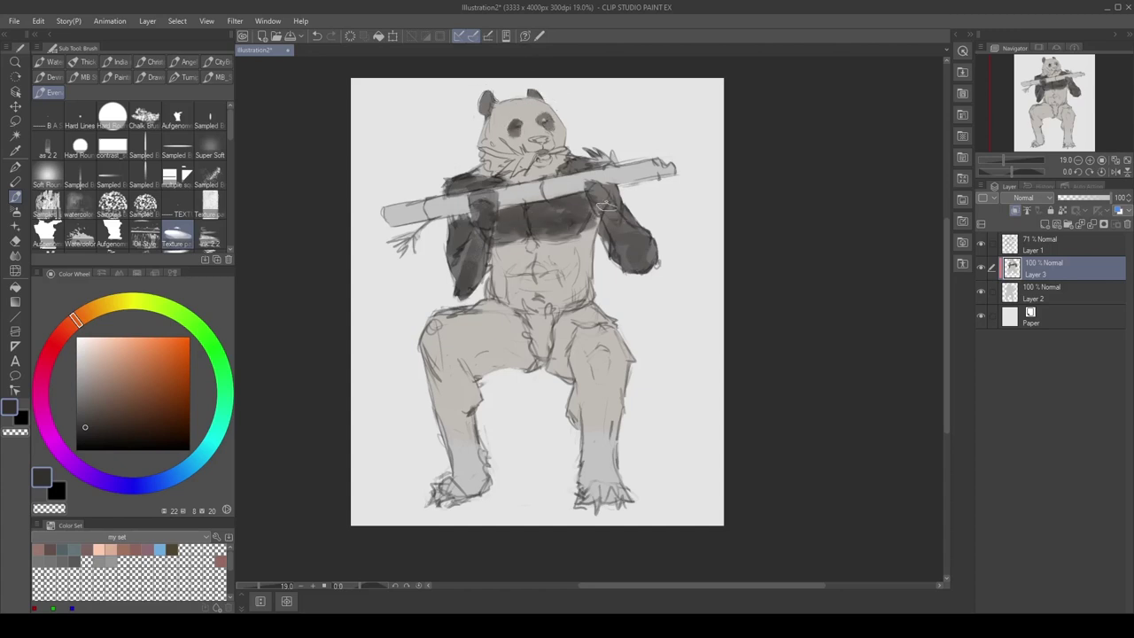
Paint both lower legs and feet dark grey up to the knees
drag(521, 245, 500, 224)
mouse_move(438, 363)
mouse_down()
mouse_move(427, 439)
mouse_move(418, 417)
mouse_move(620, 460)
mouse_move(604, 418)
mouse_up()
key(ctrl+z)
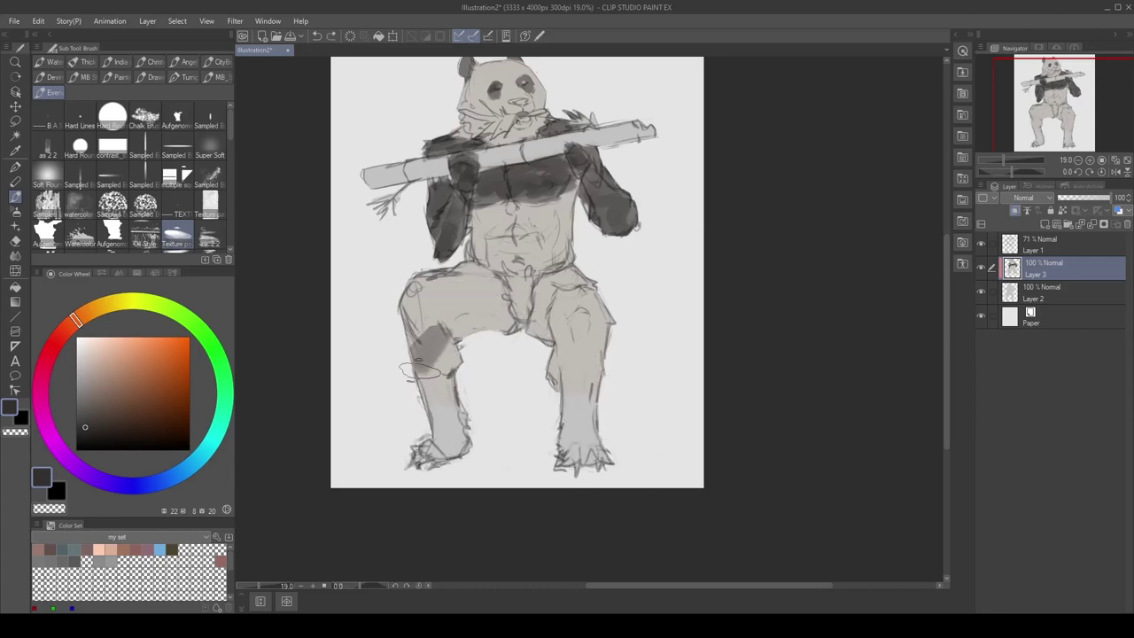
mouse_move(625, 457)
mouse_down()
mouse_move(612, 411)
mouse_move(551, 367)
mouse_move(580, 443)
mouse_up()
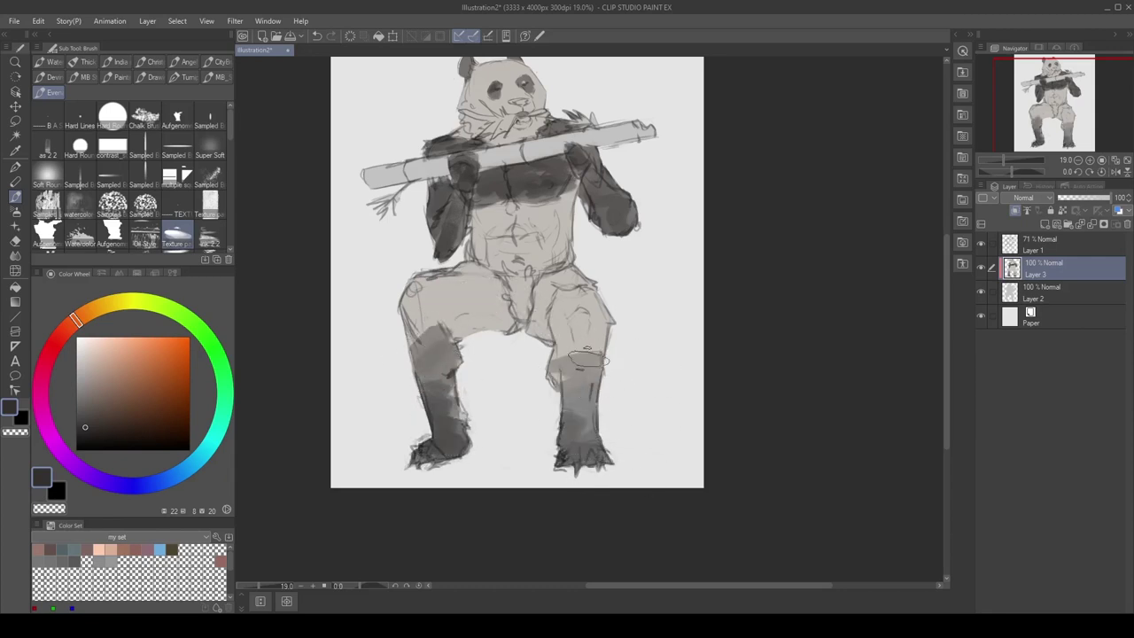
Blend the edges between dark and light fur on the legs and chest with the textured and Color Jitter blenders
key(j)
mouse_move(441, 384)
mouse_down()
mouse_move(437, 410)
mouse_move(419, 382)
mouse_up()
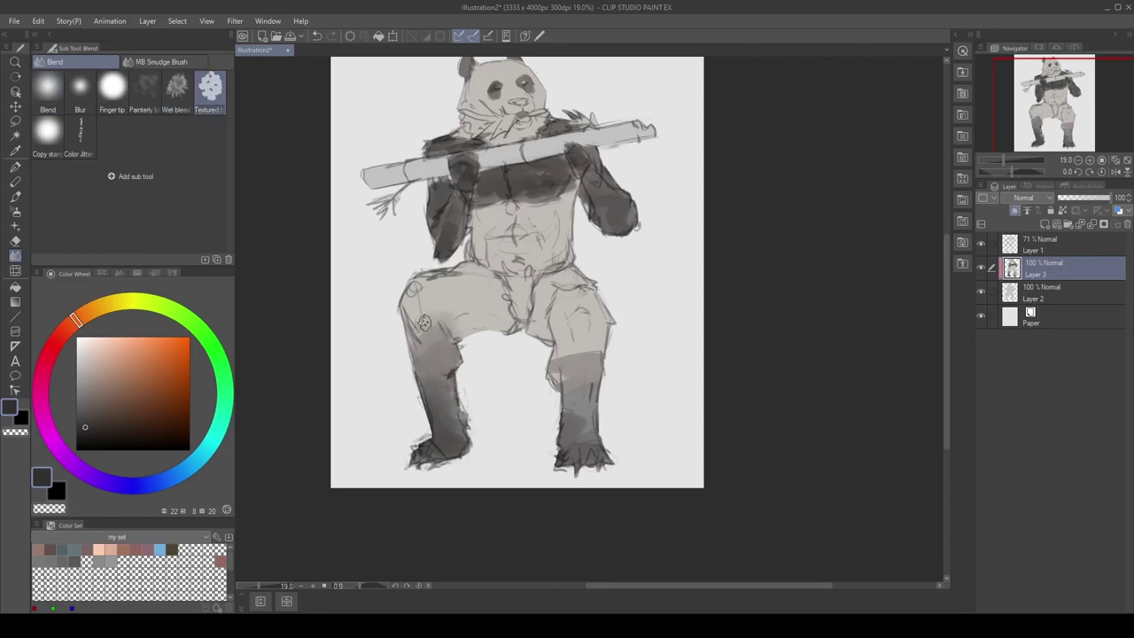
click(80, 134)
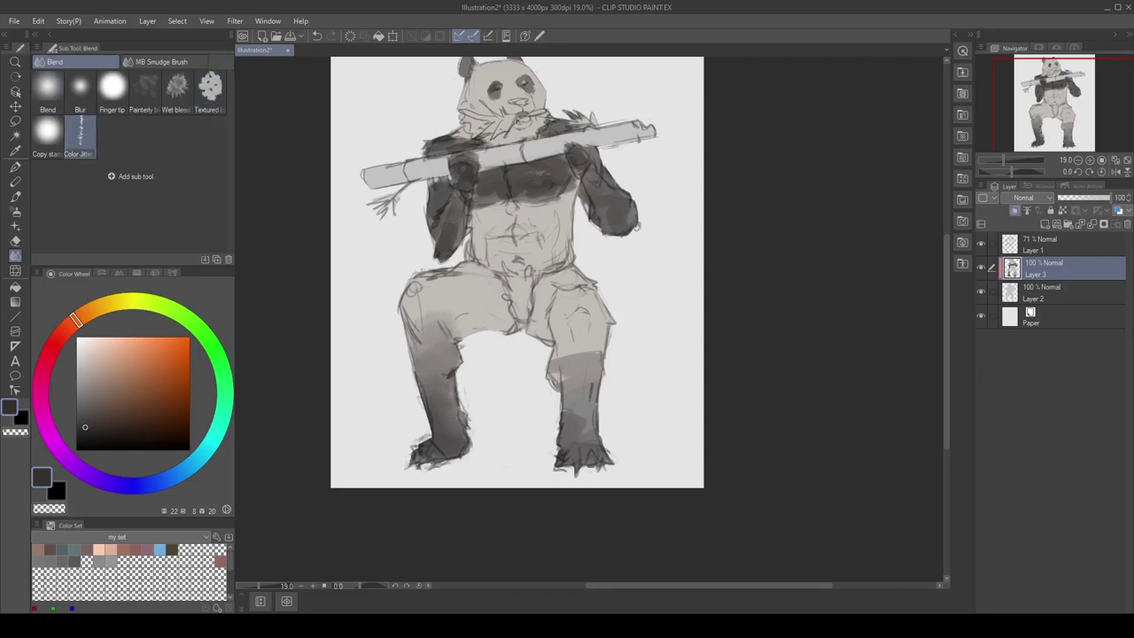
drag(578, 363, 574, 386)
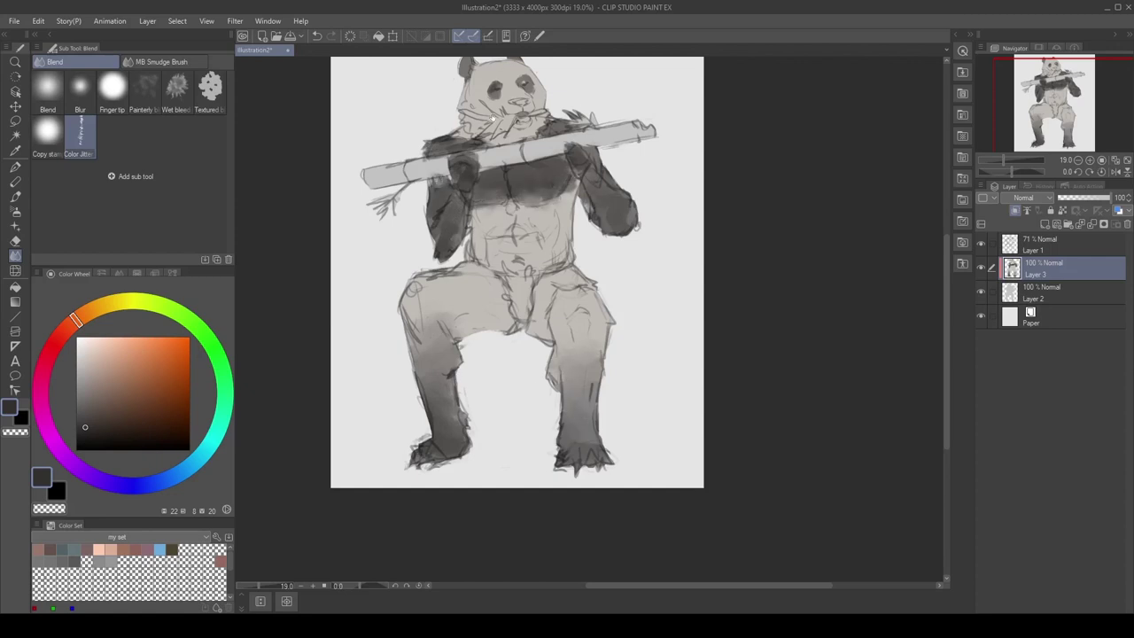
Paint the panda's nose dark grey and select the blending tool again
drag(493, 118, 460, 218)
key(b)
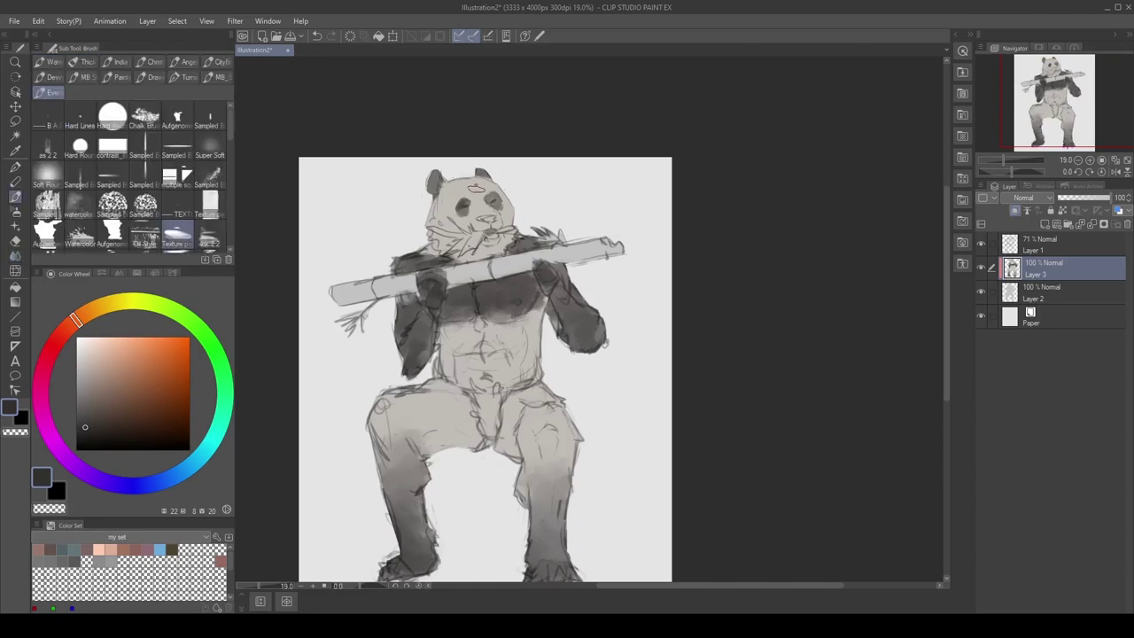
drag(474, 182, 467, 189)
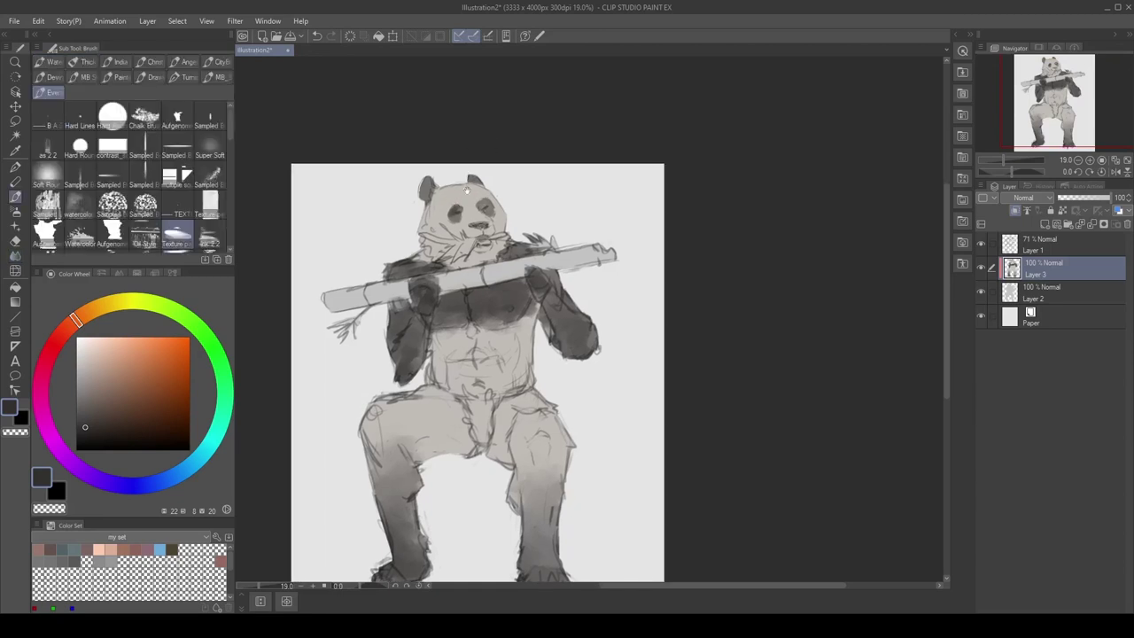
drag(456, 267, 454, 251)
key(j)
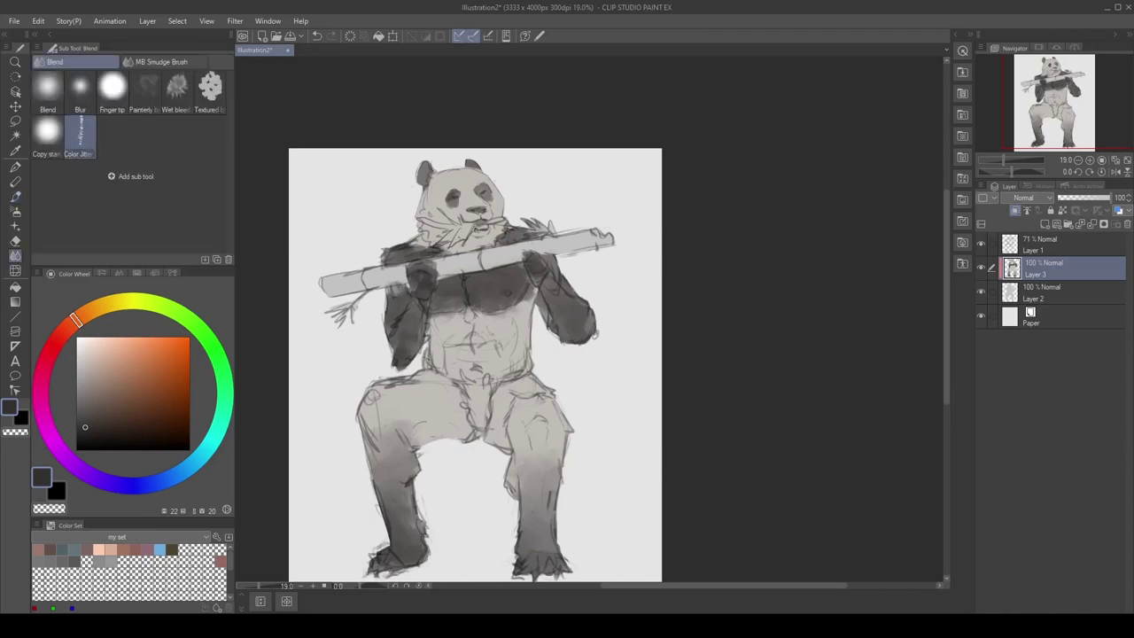
Paint the area between the thighs dark grey, sampling a tone from the figure
key(b)
mouse_move(523, 386)
mouse_down()
mouse_move(534, 295)
mouse_move(483, 328)
mouse_up()
alt+click(501, 184)
drag(496, 283, 486, 335)
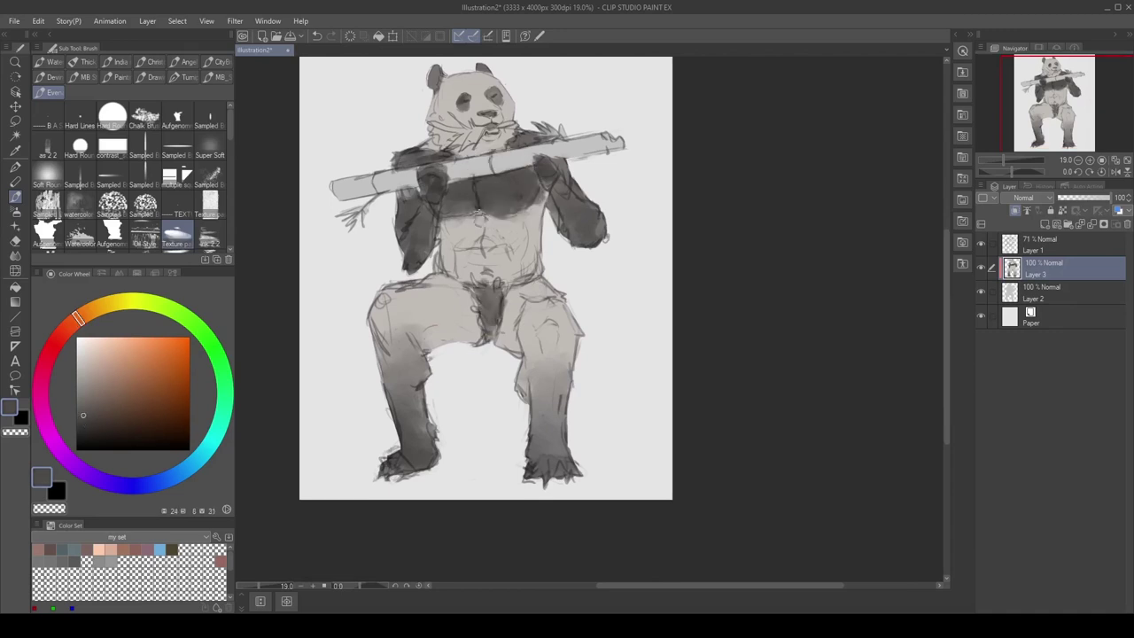
Brighten the face, belly and thighs with a lighter warm grey (26, 5, 87), starting from a tone sampled on the face
drag(460, 133, 436, 147)
alt+click(457, 106)
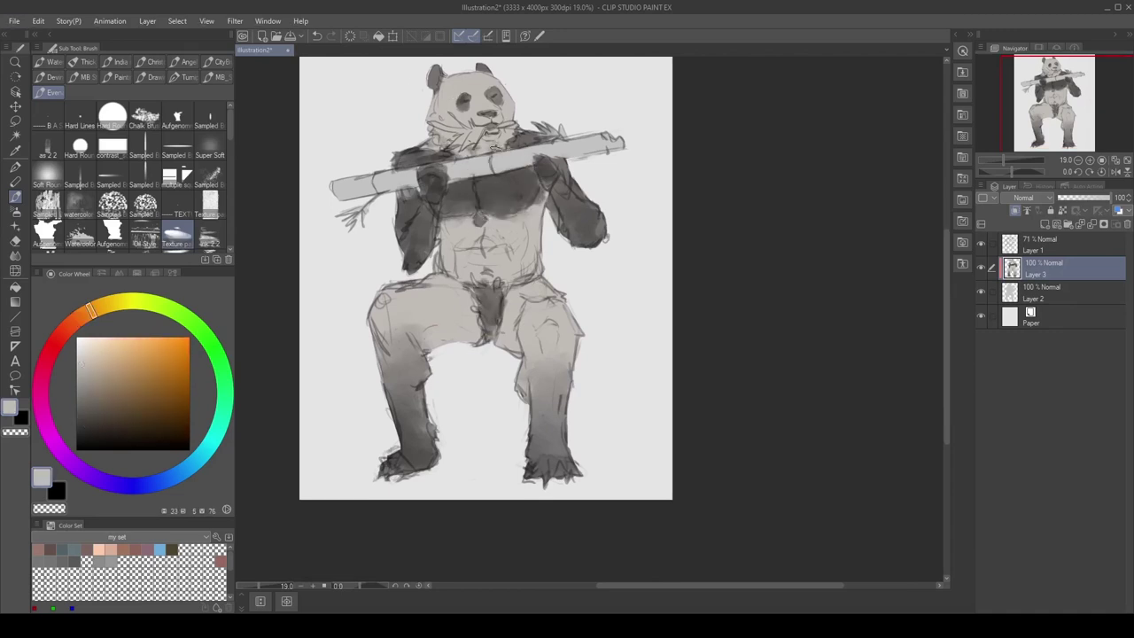
mouse_move(506, 255)
mouse_down()
mouse_move(502, 268)
mouse_move(532, 237)
mouse_up()
click(82, 315)
drag(390, 301, 465, 350)
mouse_move(523, 319)
mouse_down()
mouse_move(576, 359)
mouse_move(519, 364)
mouse_up()
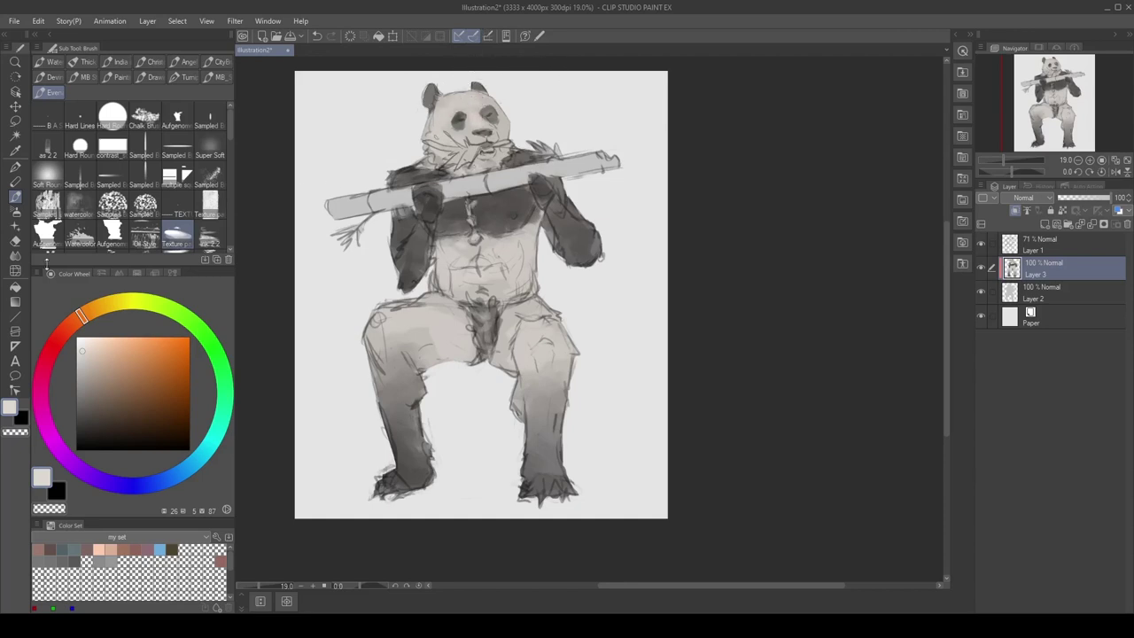
Add another clipped layer and lightly tint the knees, legs and arms with brown (26, 40, 53)
click(121, 389)
click(1046, 224)
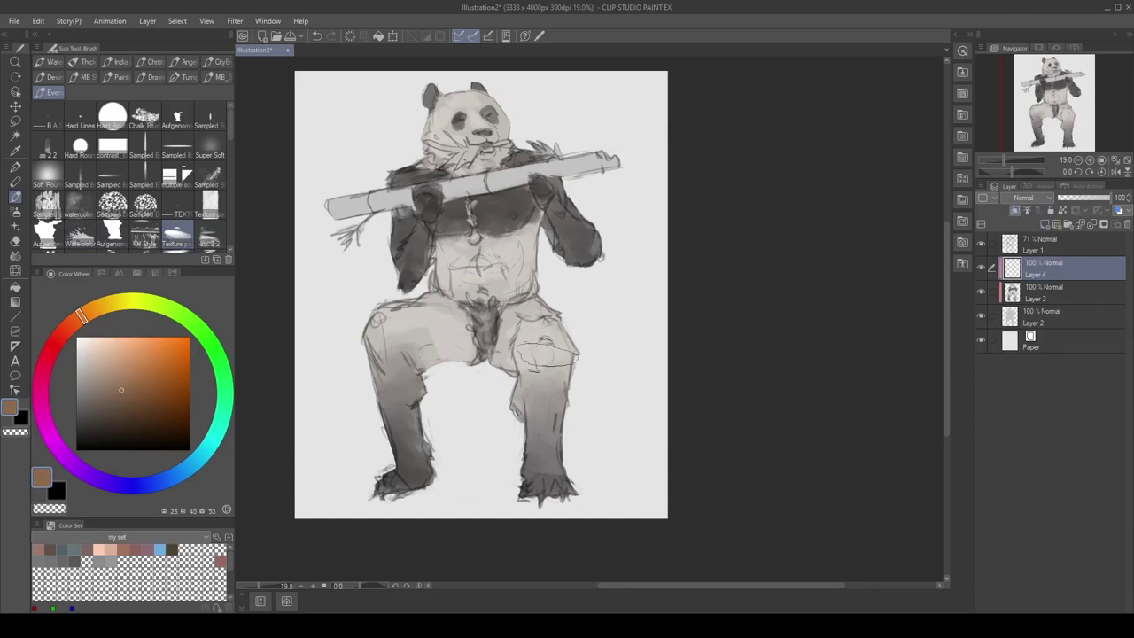
drag(545, 355, 571, 408)
drag(391, 349, 470, 284)
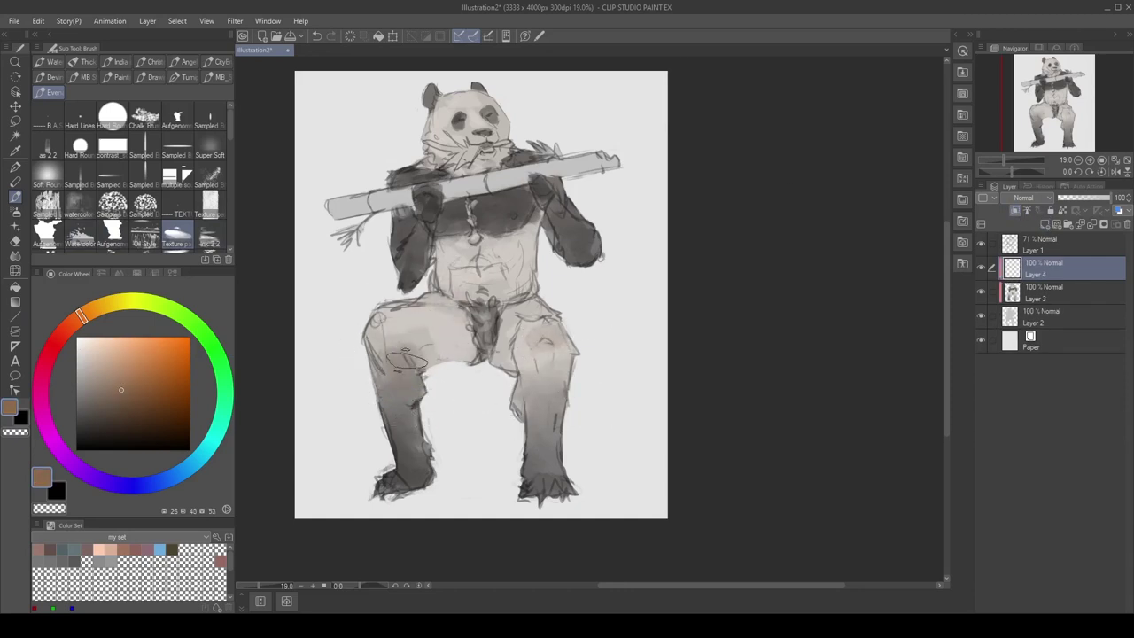
drag(406, 359, 416, 438)
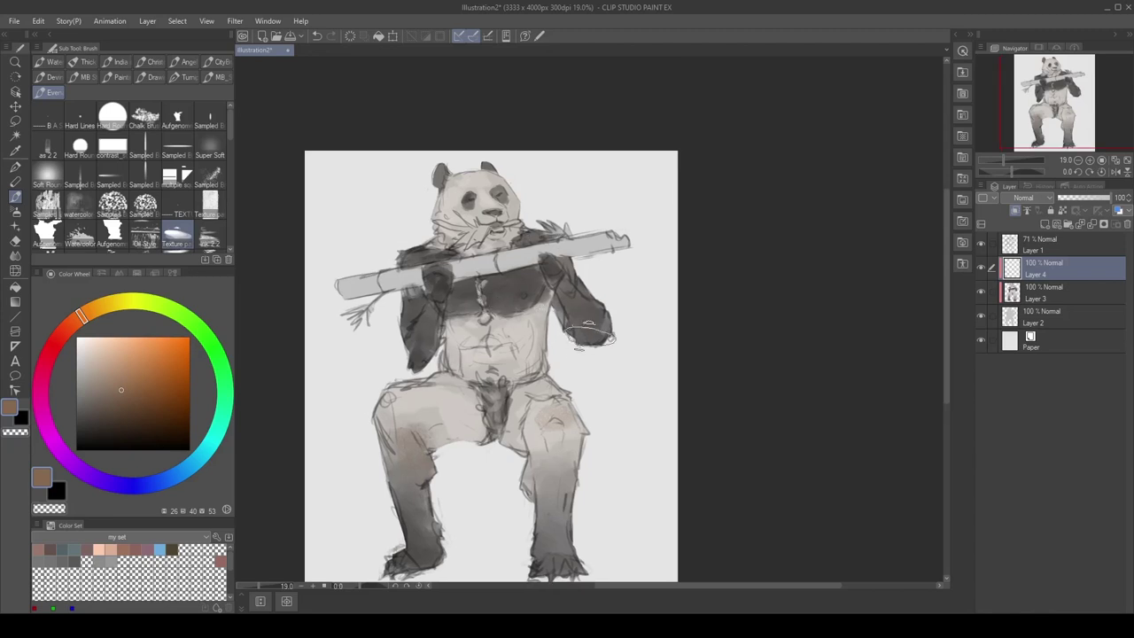
drag(283, 304, 304, 223)
Speckle brown, blue (207, 66, 87) and purple (288, 66, 87) tints over the panda's limbs and torso with an MB texture brush
click(215, 76)
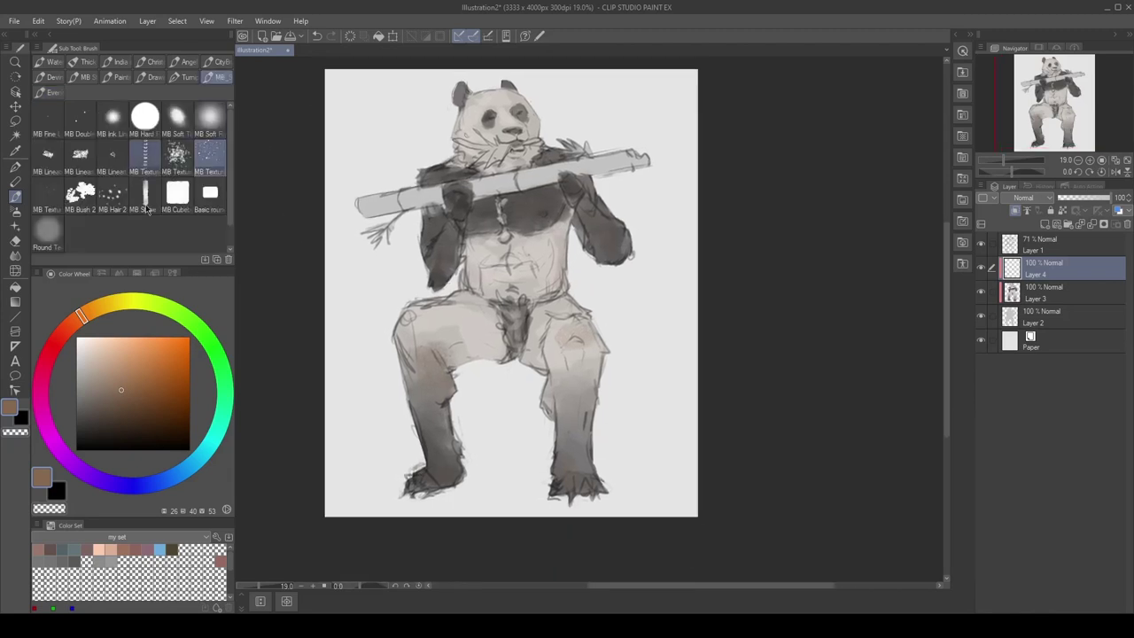
click(113, 195)
click(48, 195)
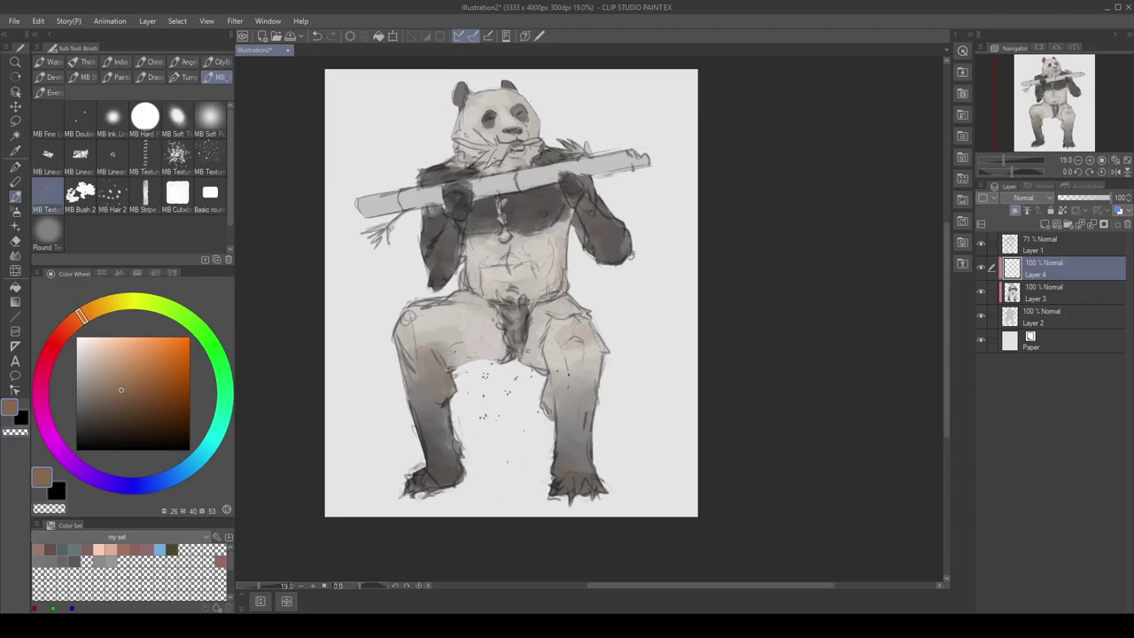
click(150, 349)
click(180, 468)
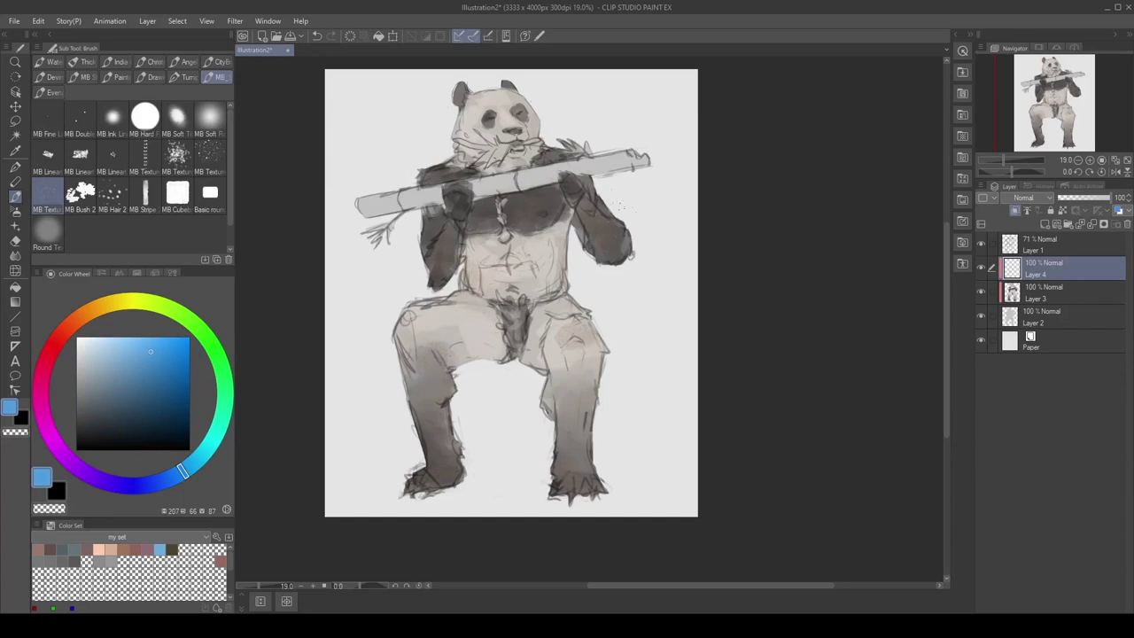
click(63, 454)
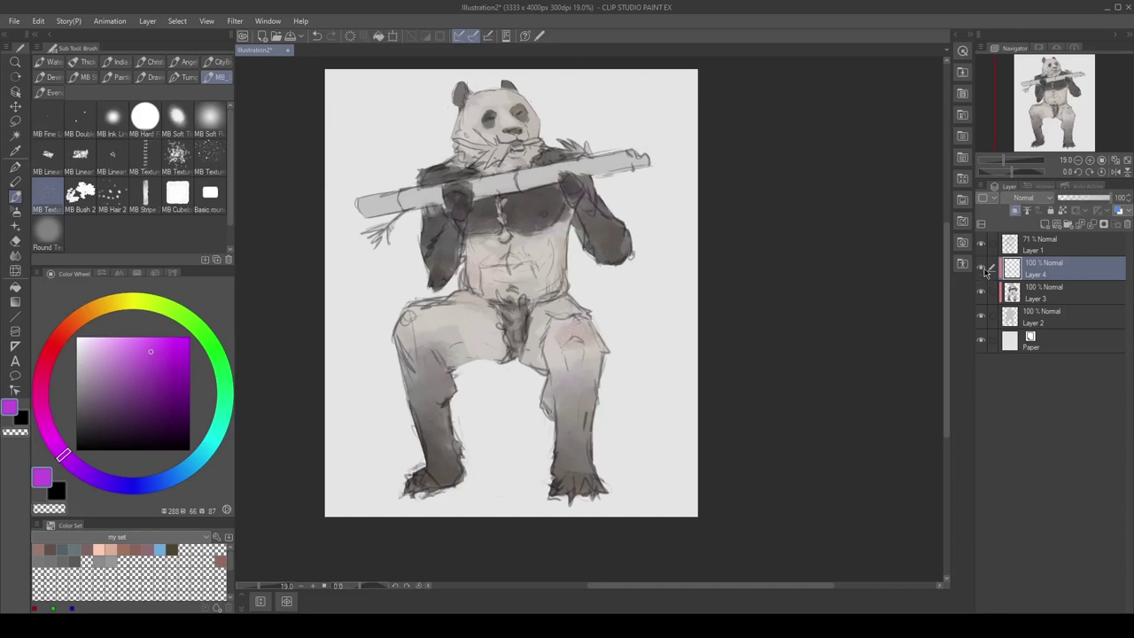
Select the Color Jitter blending tool and merge the tint layer down into the fur layer
key(j)
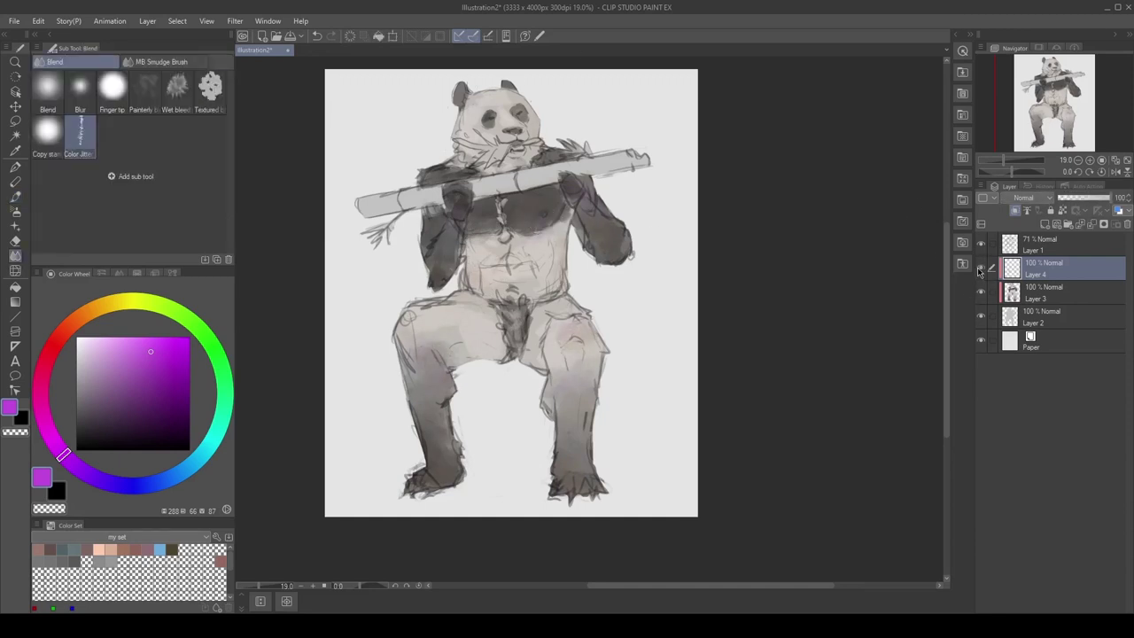
key(ctrl+e)
Lasso the leaves at the mouth and above the bamboo, paint them green with lighter (87, 63, 77) accents, and deselect
key(m)
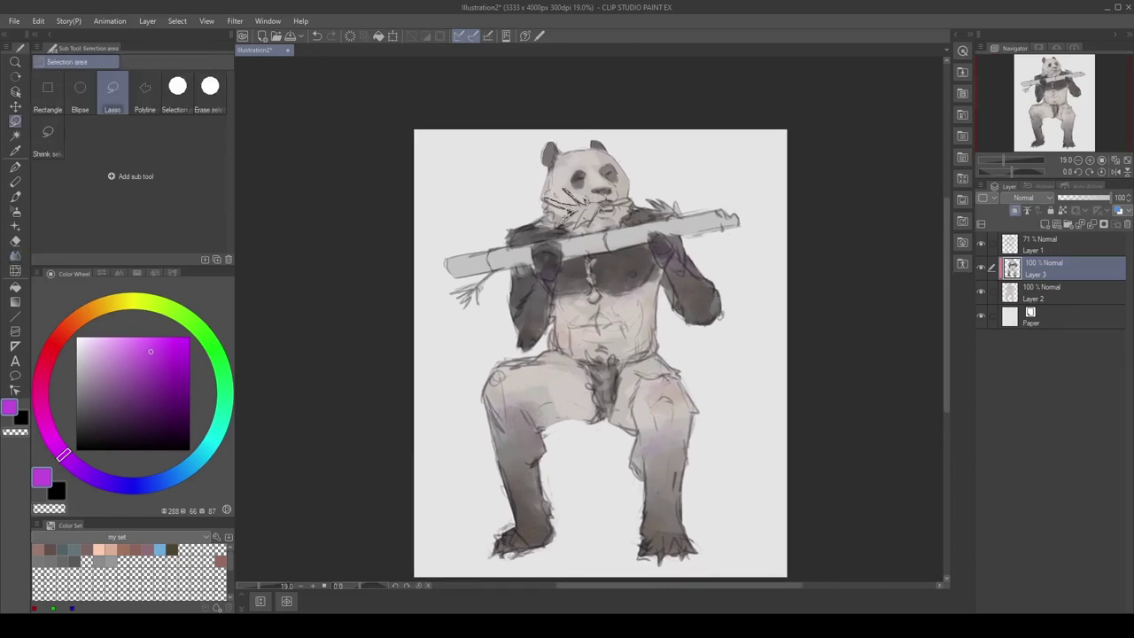
drag(567, 209, 544, 196)
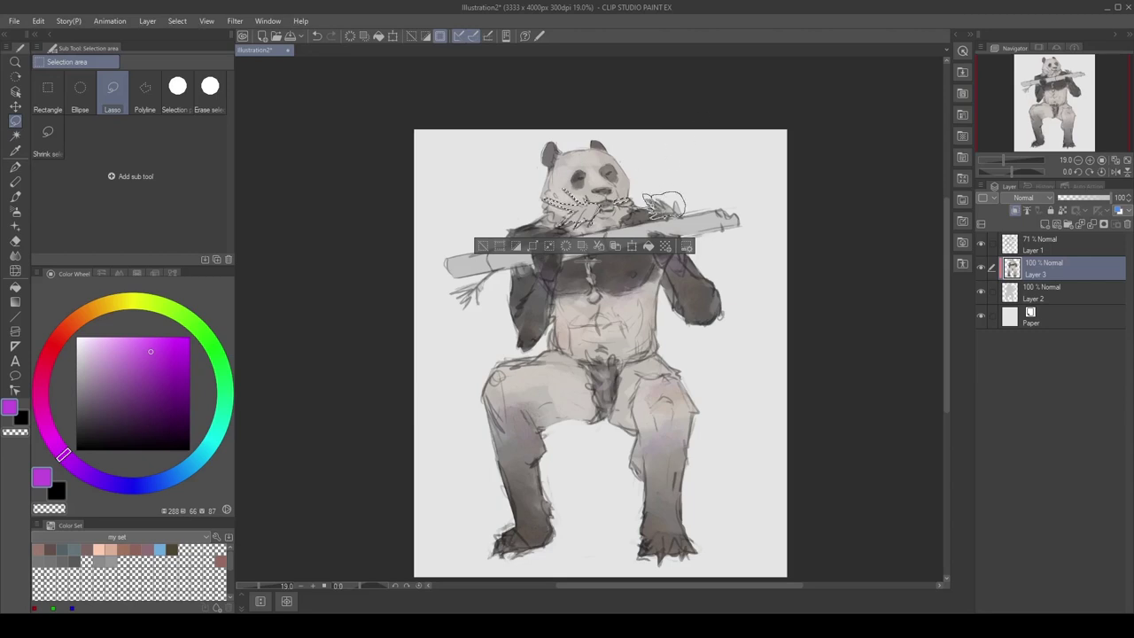
drag(660, 217, 645, 196)
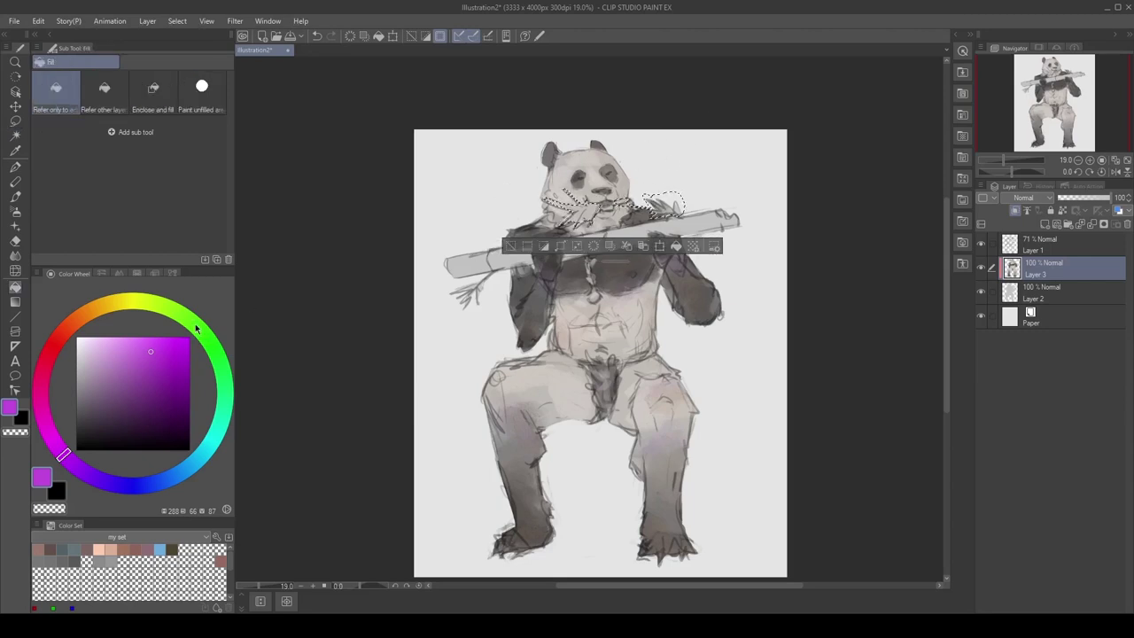
key(b)
click(53, 92)
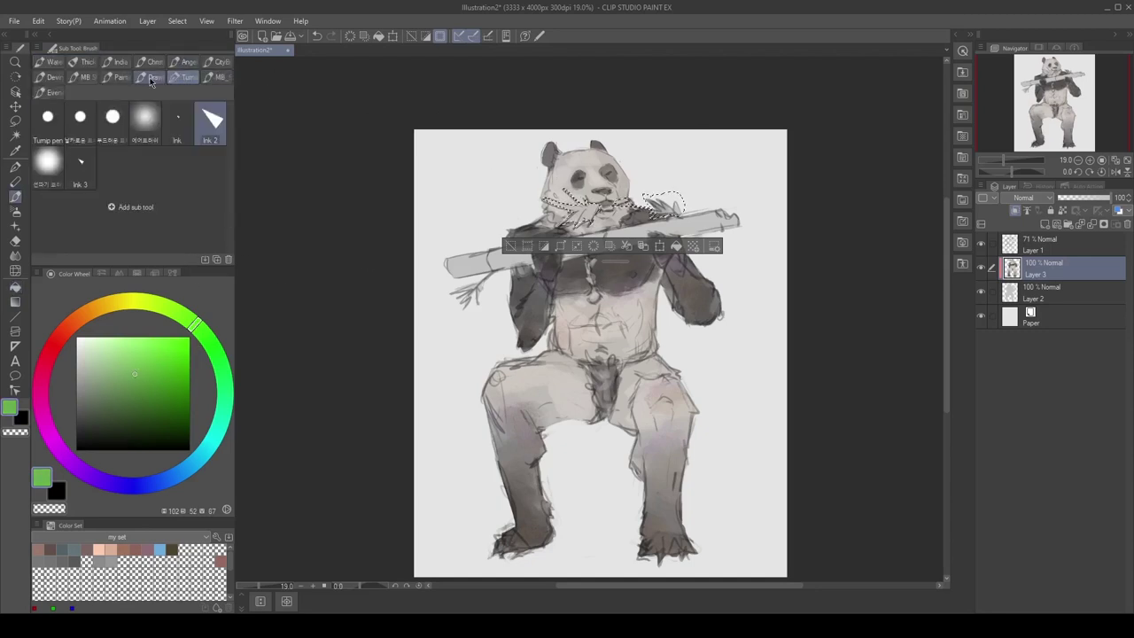
mouse_move(562, 214)
mouse_down()
mouse_move(684, 188)
mouse_move(672, 204)
mouse_up()
alt+click(667, 207)
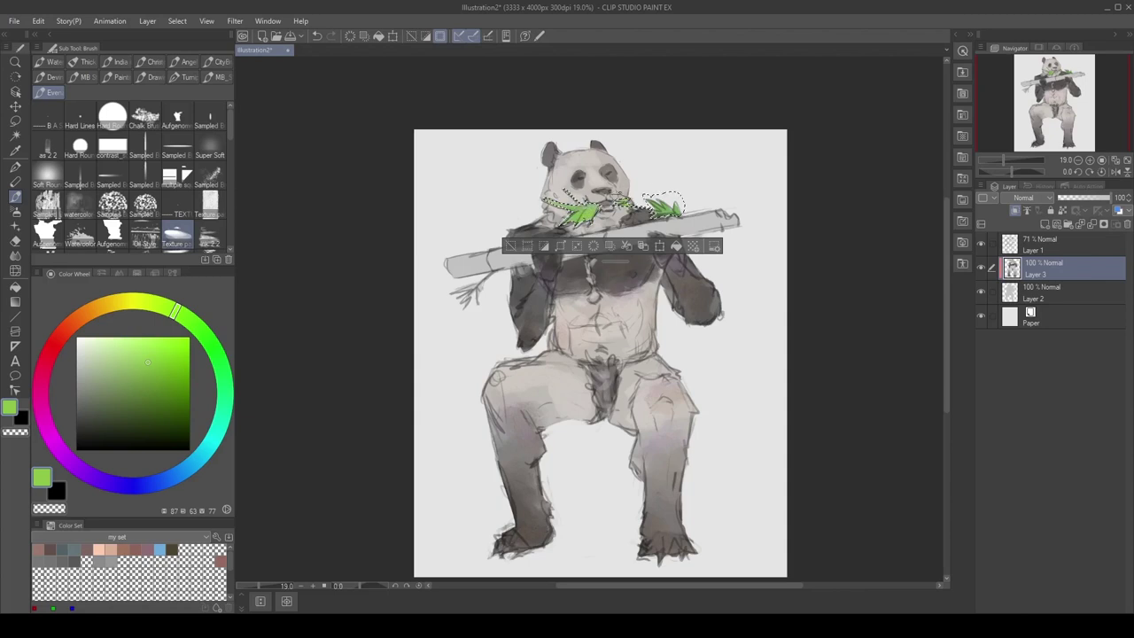
alt+click(563, 211)
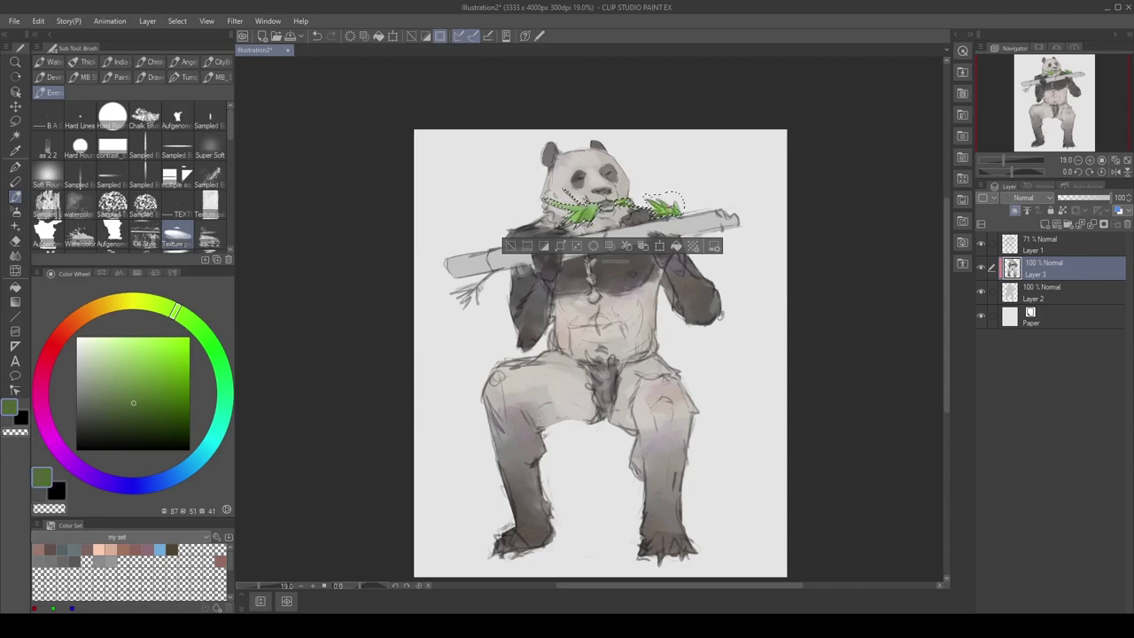
key(m)
key(ctrl+d)
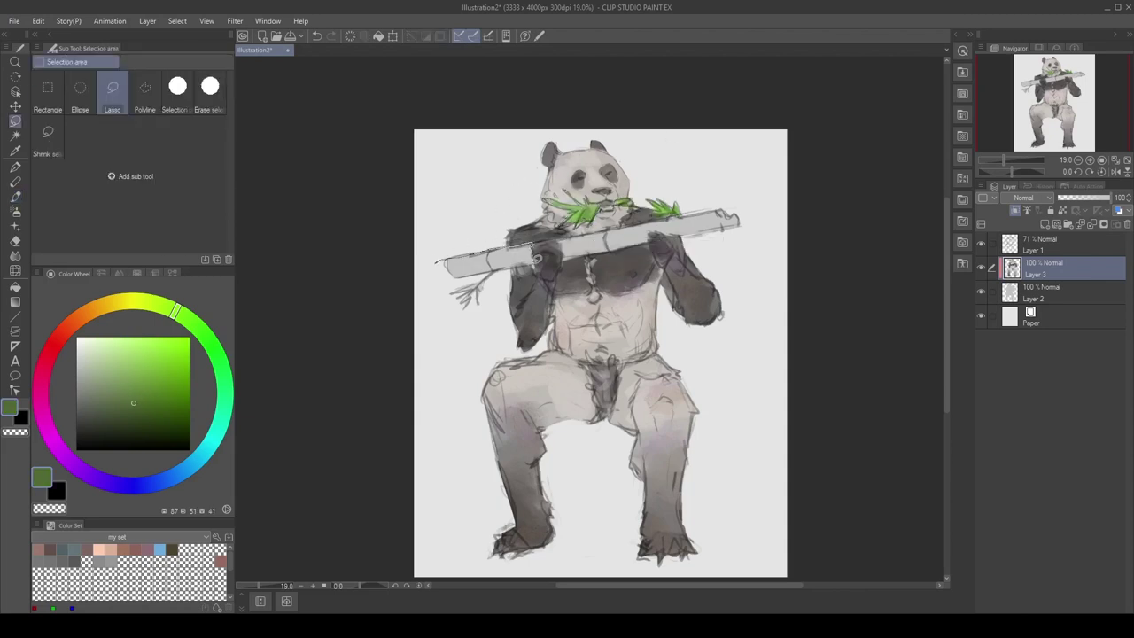
Lasso the bamboo pole and its small twig around the hands and paint them a base olive green (87, 51, 41)
mouse_move(536, 257)
mouse_down()
mouse_move(460, 253)
mouse_move(479, 321)
mouse_move(439, 250)
mouse_move(565, 239)
mouse_up()
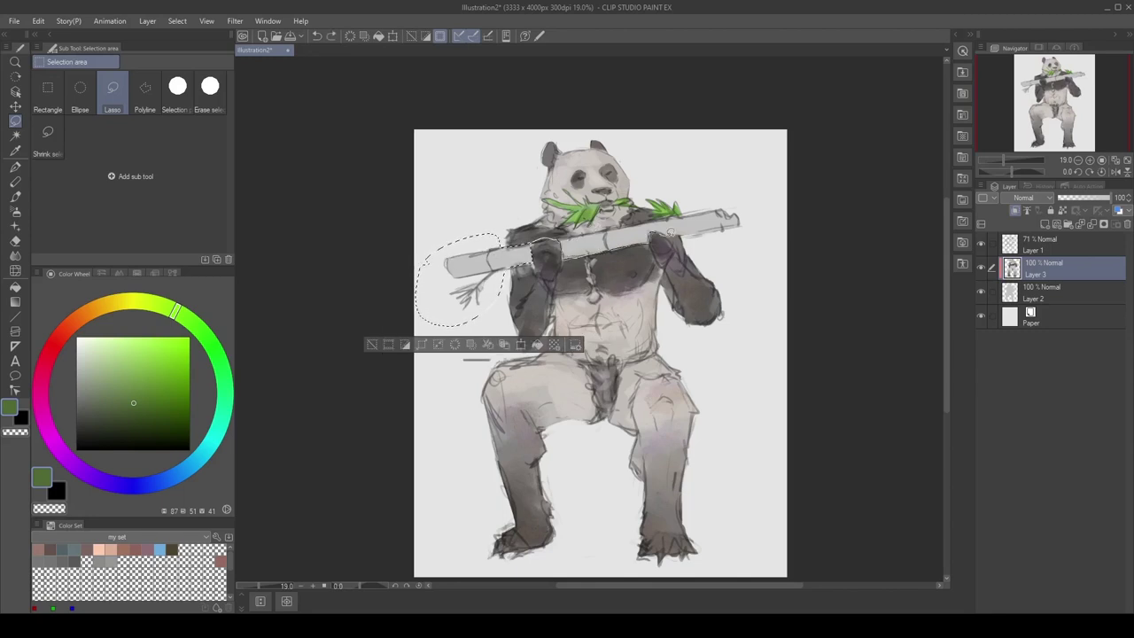
mouse_move(671, 233)
mouse_down()
mouse_move(748, 211)
mouse_move(670, 232)
mouse_up()
key(g)
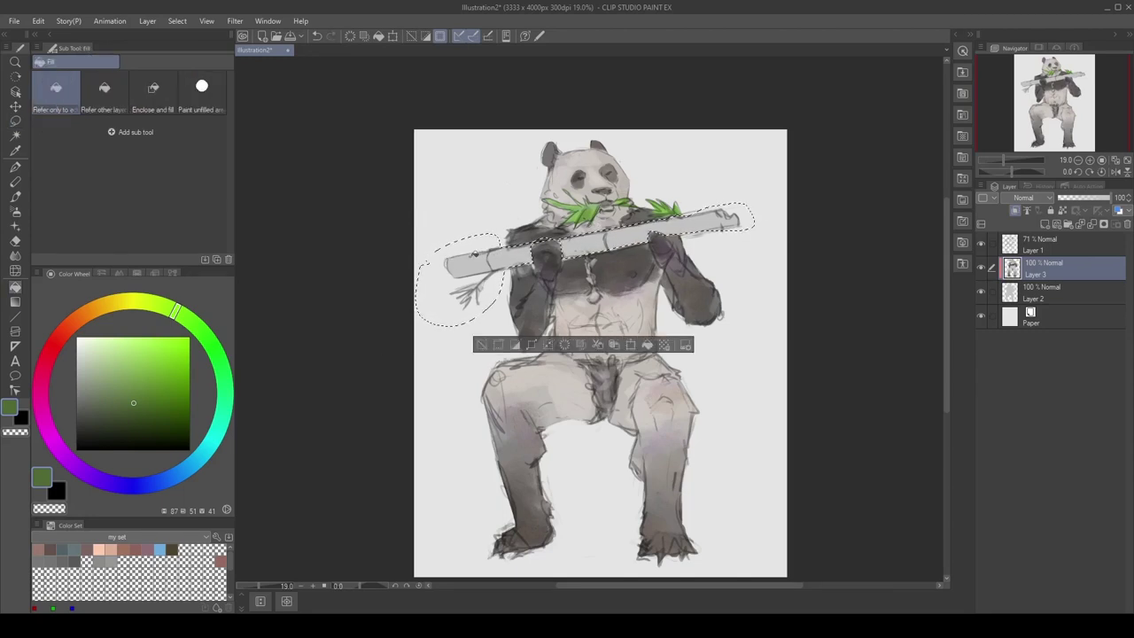
key(b)
mouse_move(452, 266)
mouse_down()
mouse_move(567, 244)
mouse_move(635, 251)
mouse_up()
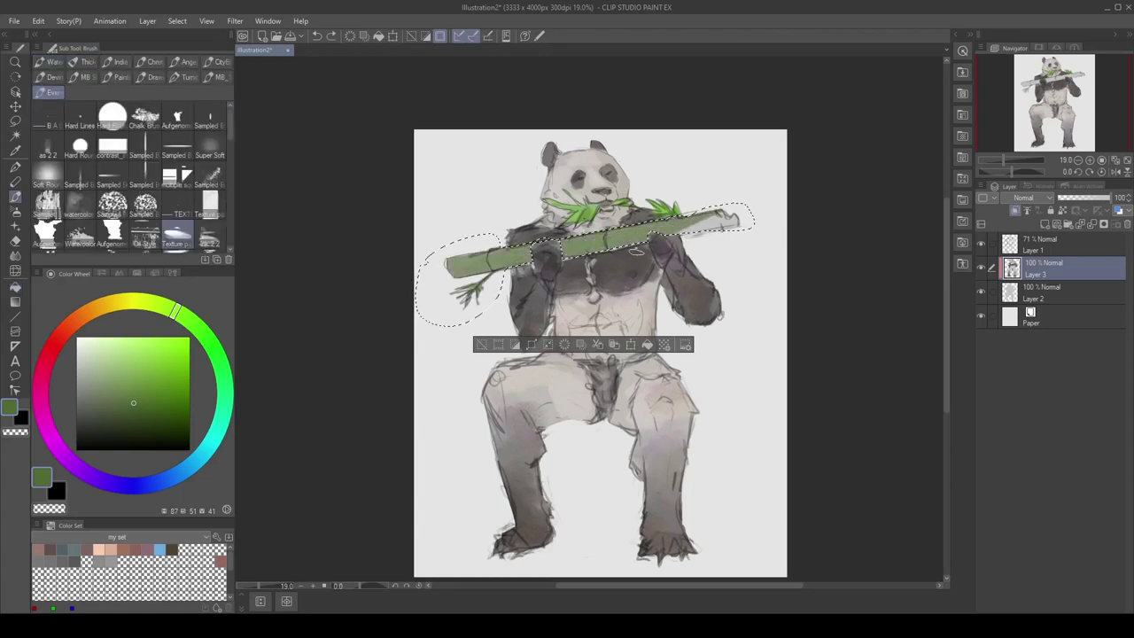
mouse_move(727, 222)
mouse_down()
mouse_move(452, 267)
mouse_move(521, 253)
mouse_up()
Shade the selected bamboo pole with darker and varied green strokes along its length
click(145, 420)
click(158, 304)
drag(451, 266, 522, 253)
mouse_move(723, 218)
mouse_down()
mouse_move(501, 243)
mouse_move(592, 259)
mouse_up()
Paint the bamboo's joint rings and accents in ochre brown (36, 54, 57), then clear the selection
click(96, 308)
click(137, 385)
drag(473, 237, 585, 261)
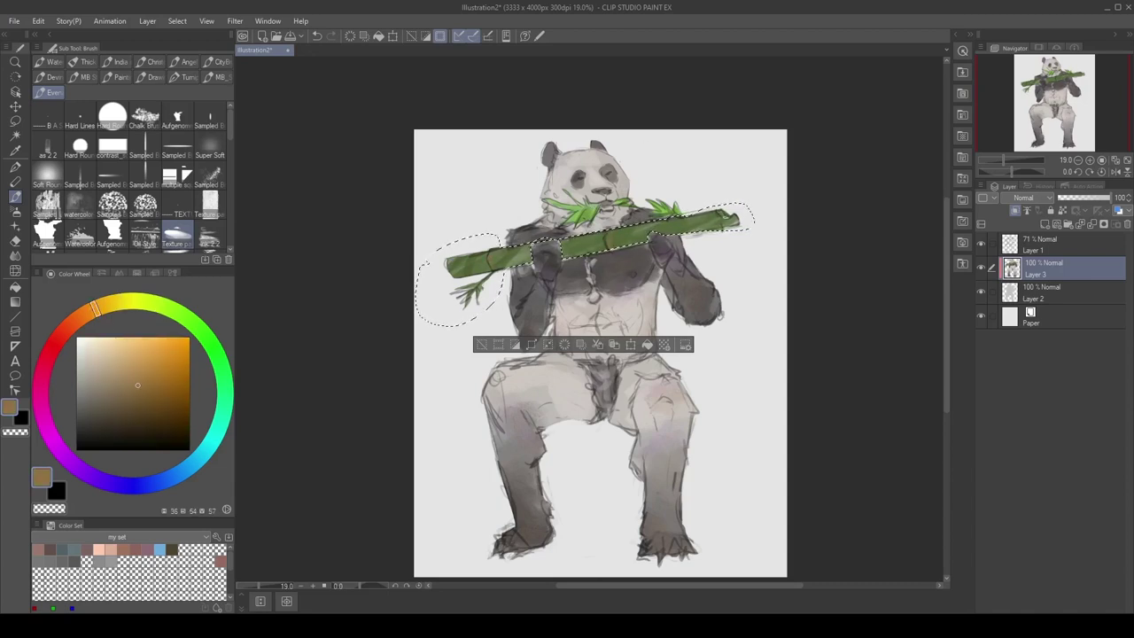
key(ctrl+d)
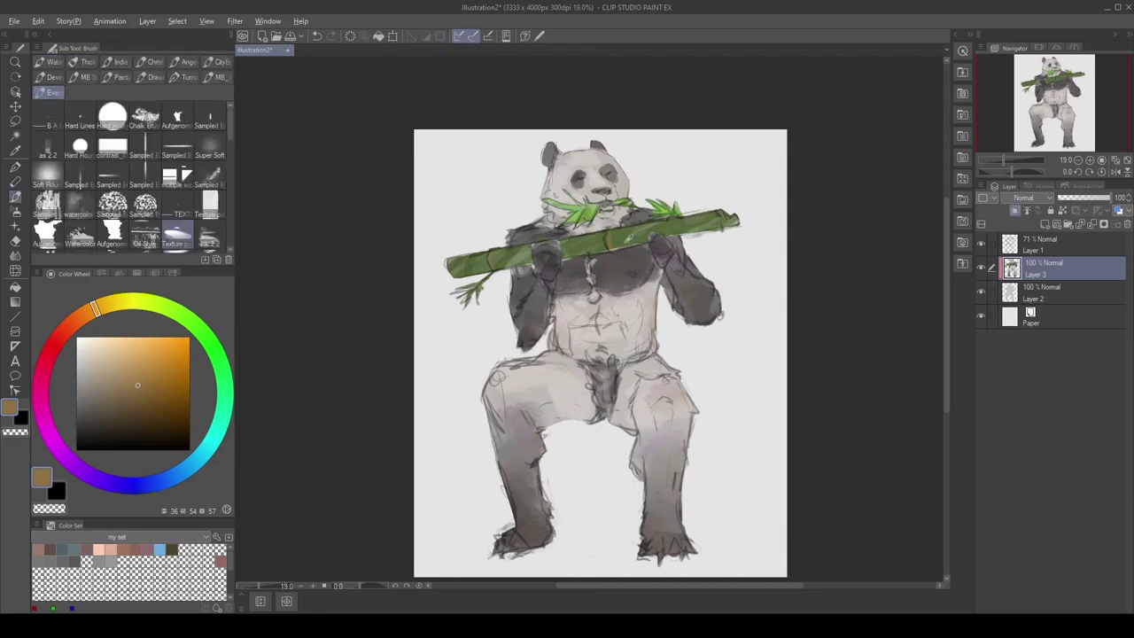
Refine the bamboo pole and the fur beside it with tones sampled from the greens and the dark fur
alt+click(617, 238)
alt+click(608, 252)
alt+click(530, 253)
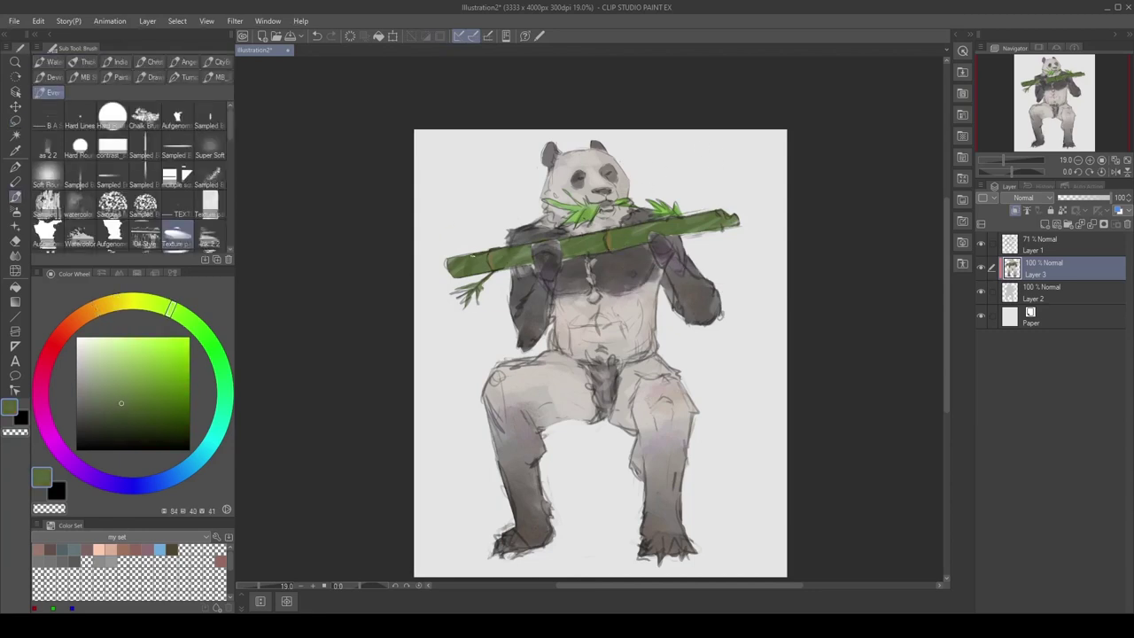
alt+click(517, 264)
alt+click(508, 258)
drag(593, 354, 583, 360)
alt+click(523, 301)
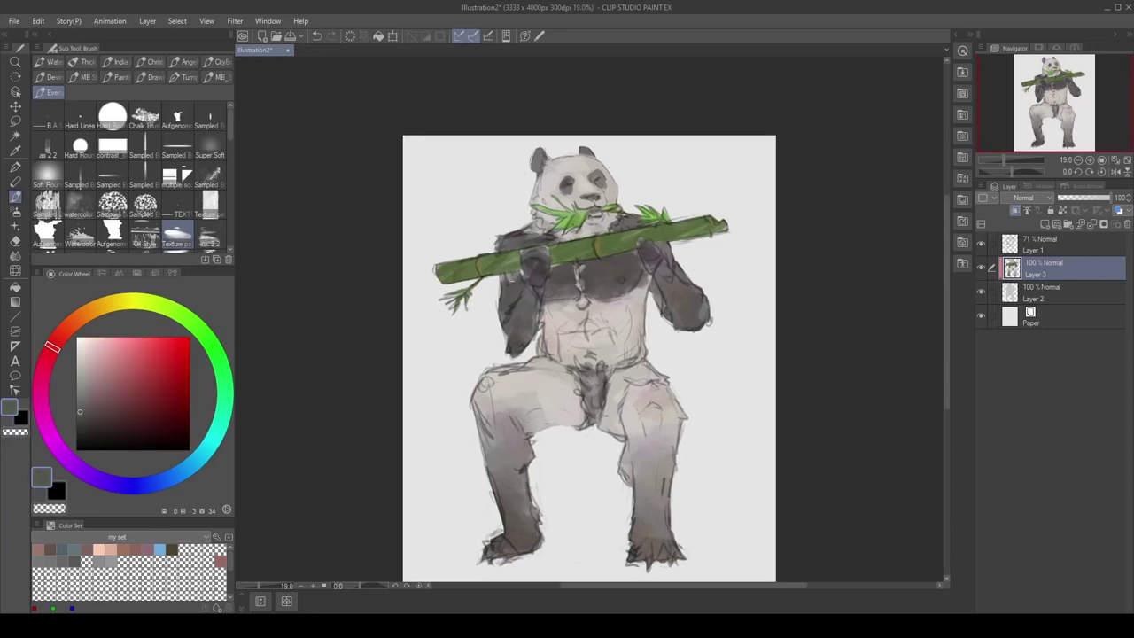
alt+click(561, 252)
alt+click(628, 249)
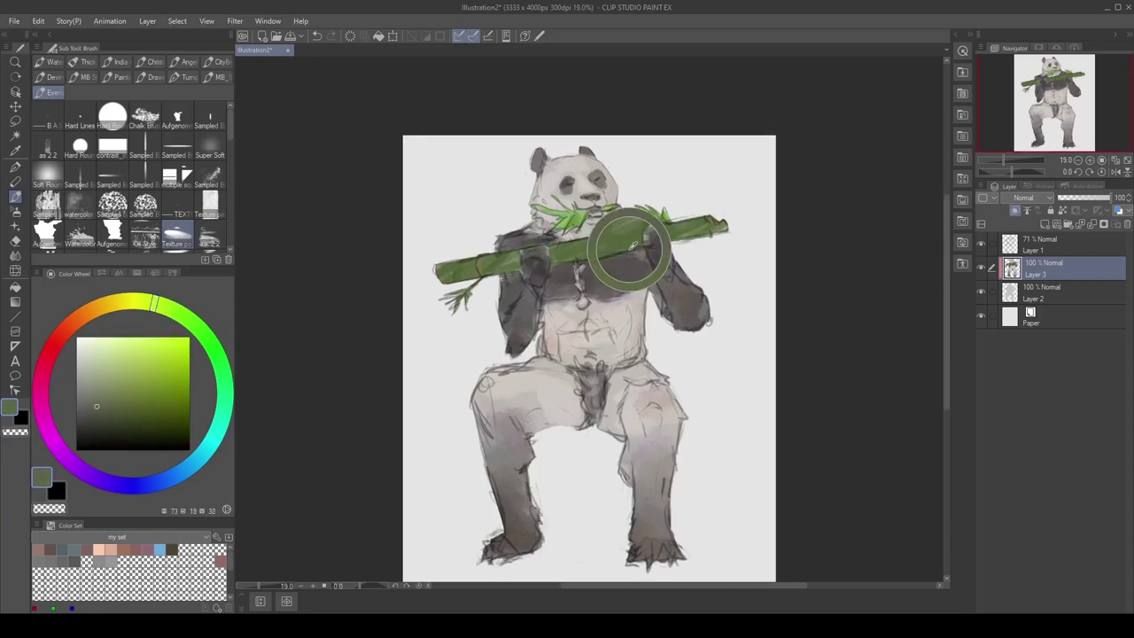
alt+click(636, 243)
Paint the panda's open mouth muted red (3, 30, 70) and refine its edges with sampled fur tones
scroll(591, 177, down, 3)
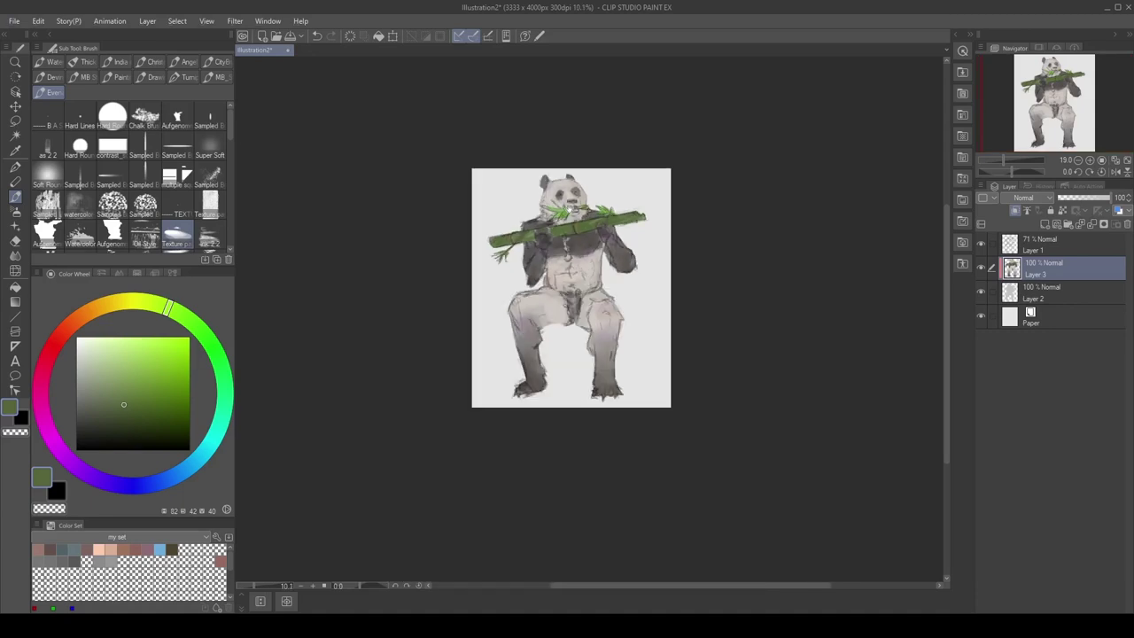
scroll(736, 261, up, 1)
scroll(608, 241, up, 1)
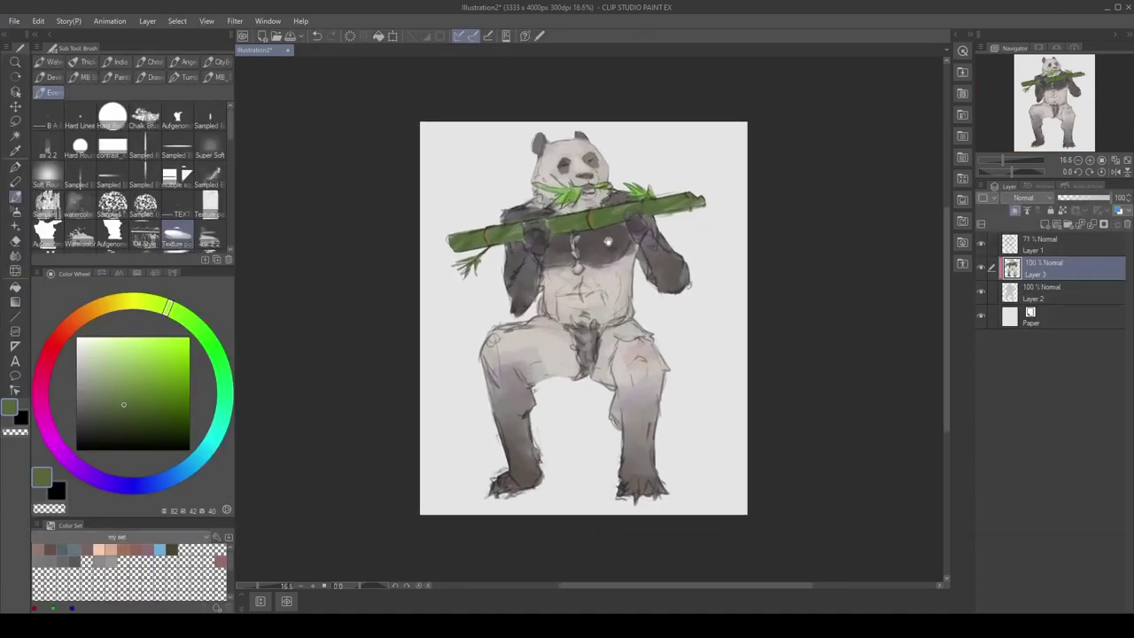
scroll(620, 161, up, 1)
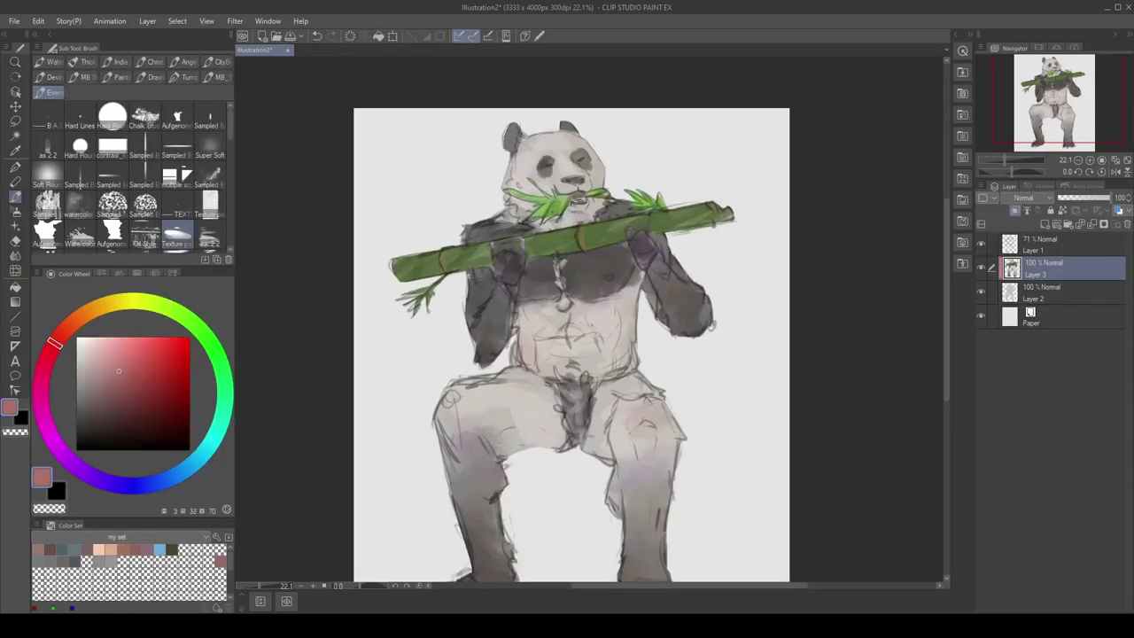
alt+click(576, 229)
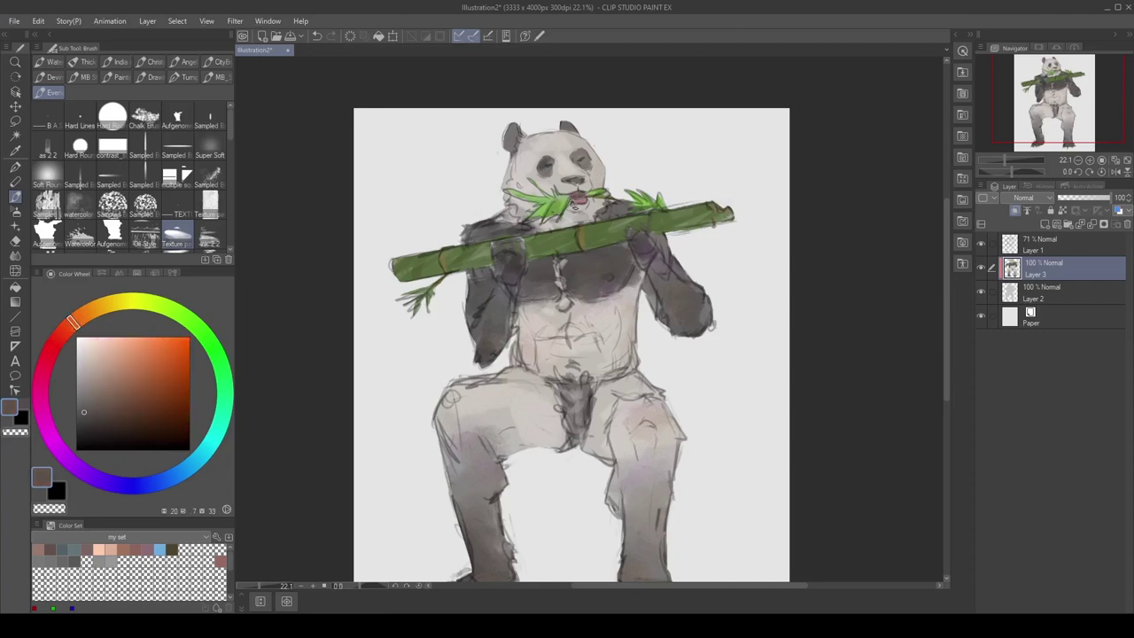
alt+click(587, 301)
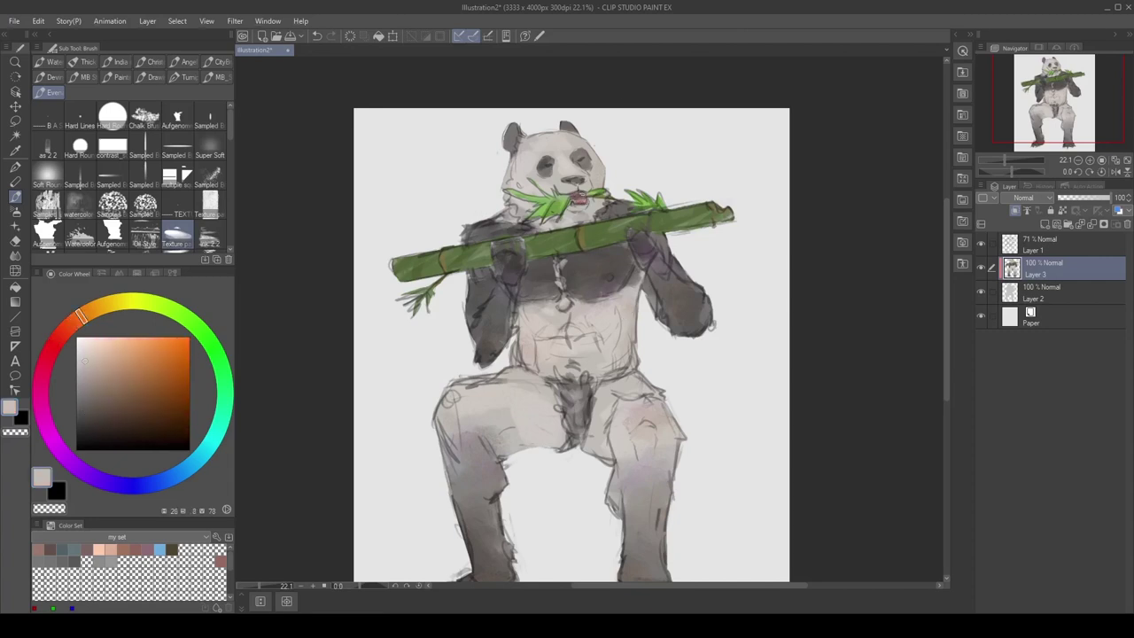
alt+click(578, 193)
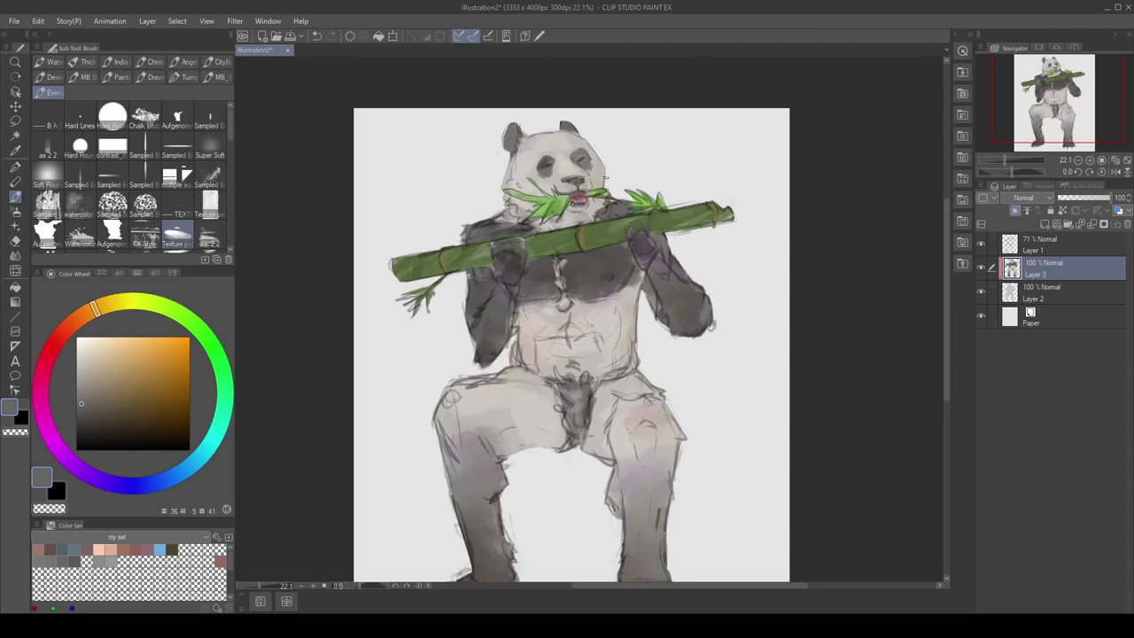
Touch up the panda's dark eye patches with greys sampled from the face
scroll(606, 179, down, 2)
alt+click(561, 165)
alt+click(556, 168)
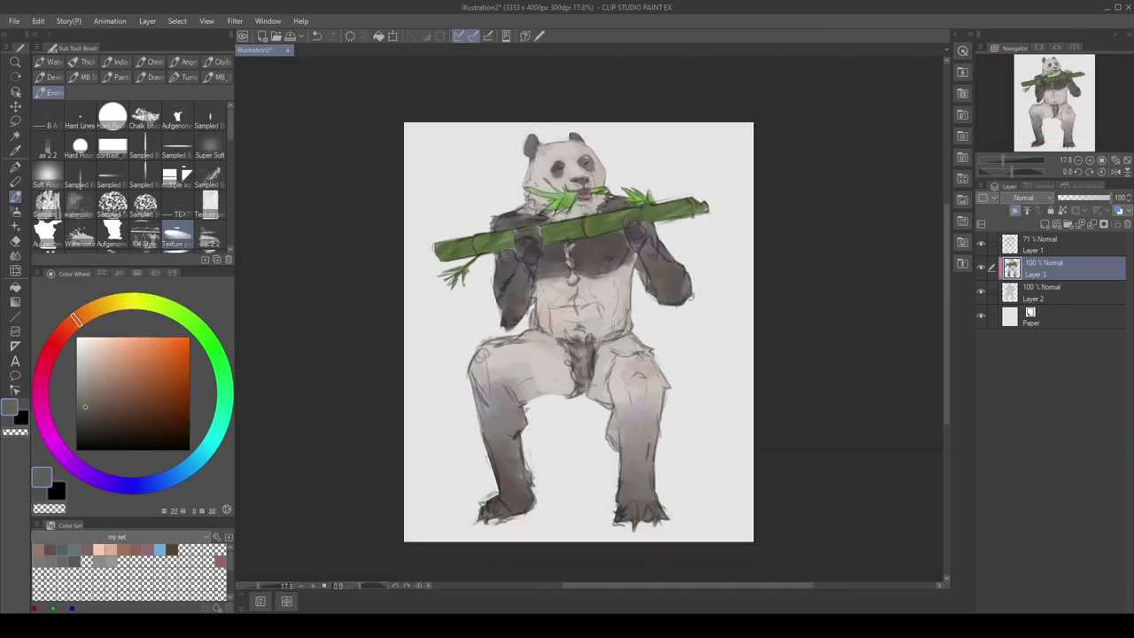
Lower the sketch layer's opacity to 56% and make the fur colour layer active again
click(1055, 244)
click(1093, 198)
click(1041, 269)
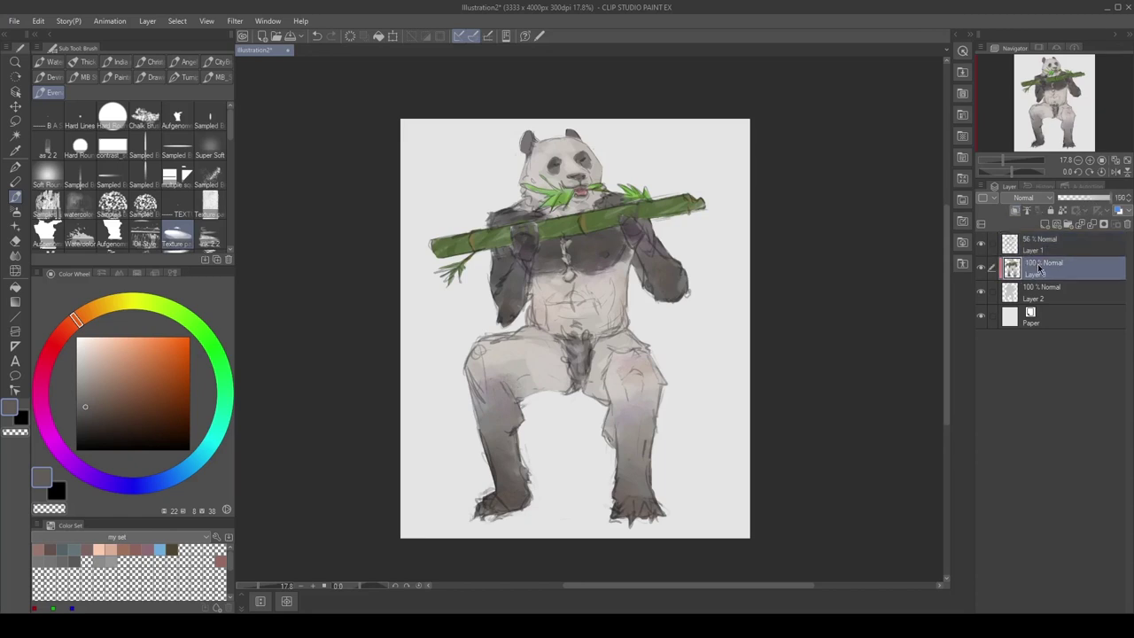
Add a clipped Hard light layer above the fur colours and choose a dark warm grey (16, 12, 37)
click(1019, 213)
click(1024, 197)
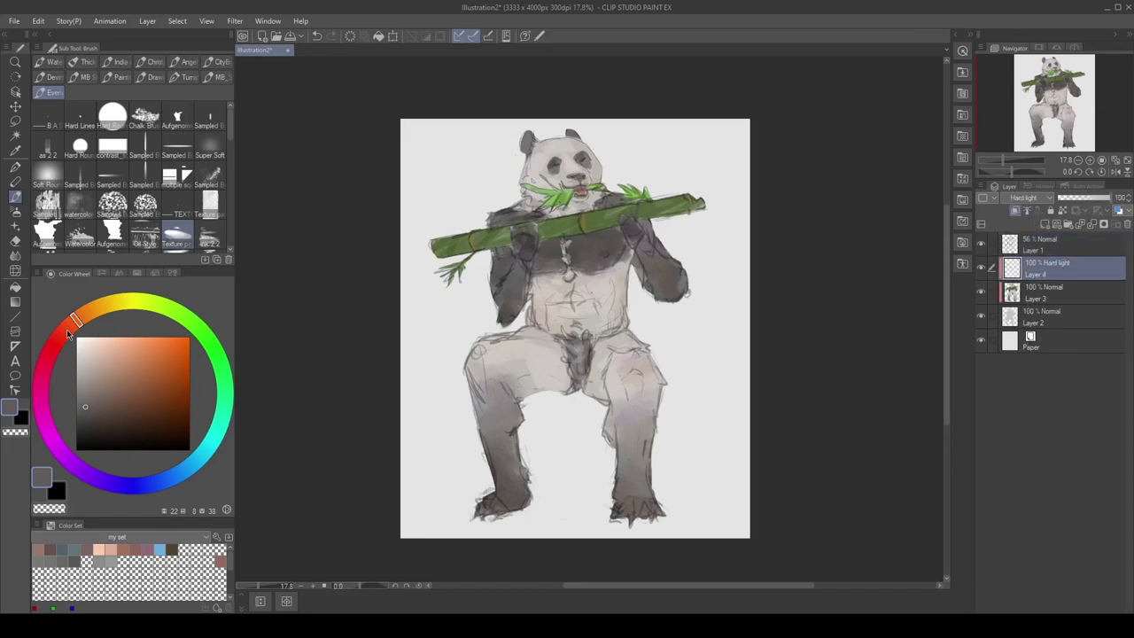
click(68, 334)
click(91, 405)
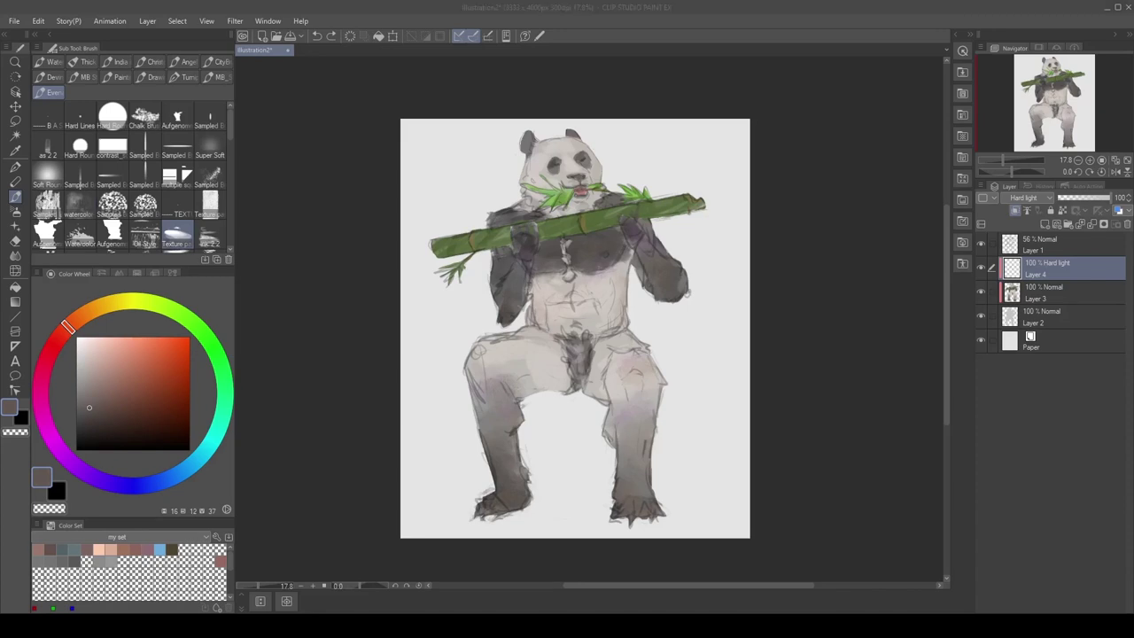
Paint dark warm-grey shadows under the pole and across the hands, arms, chest, belly midline and inner thighs
click(630, 224)
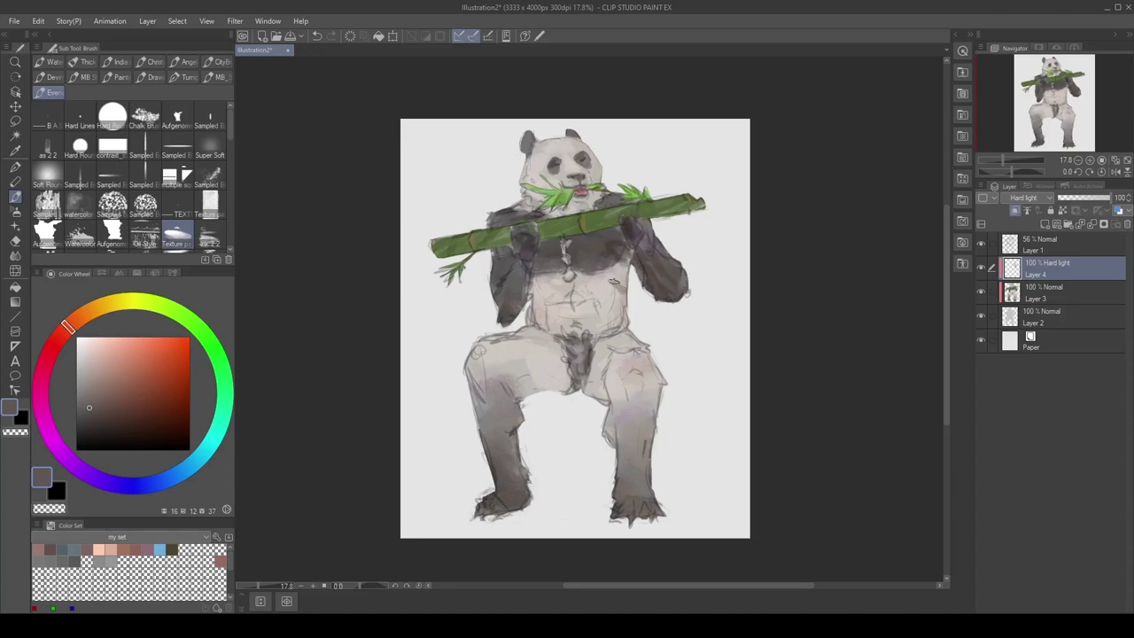
drag(574, 267, 570, 326)
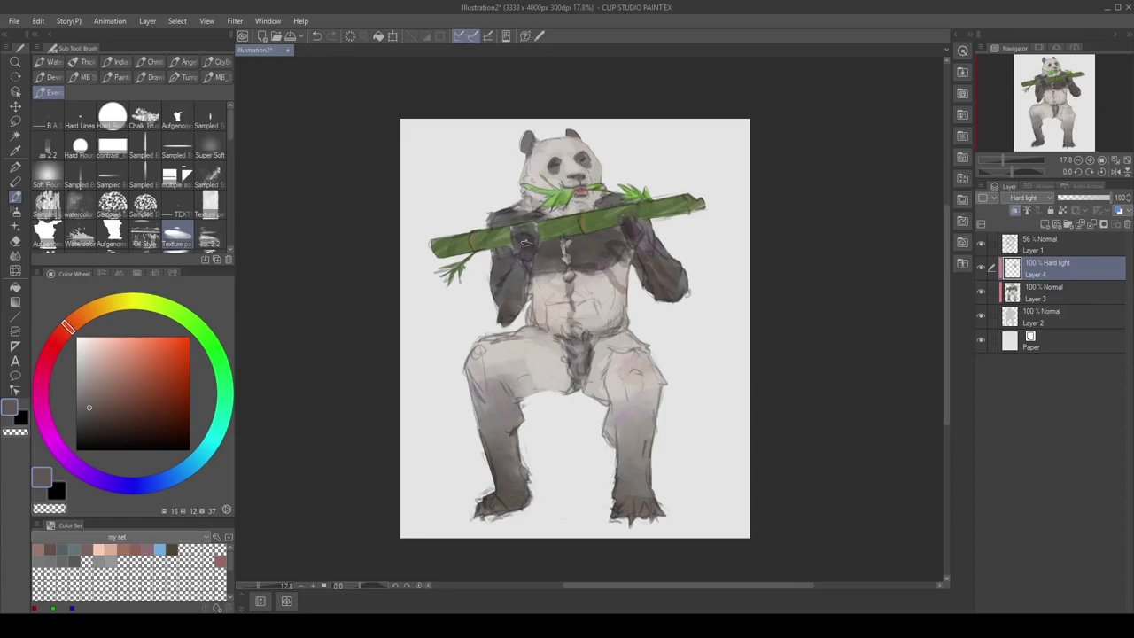
mouse_move(555, 303)
mouse_down()
mouse_move(566, 263)
mouse_move(542, 239)
mouse_up()
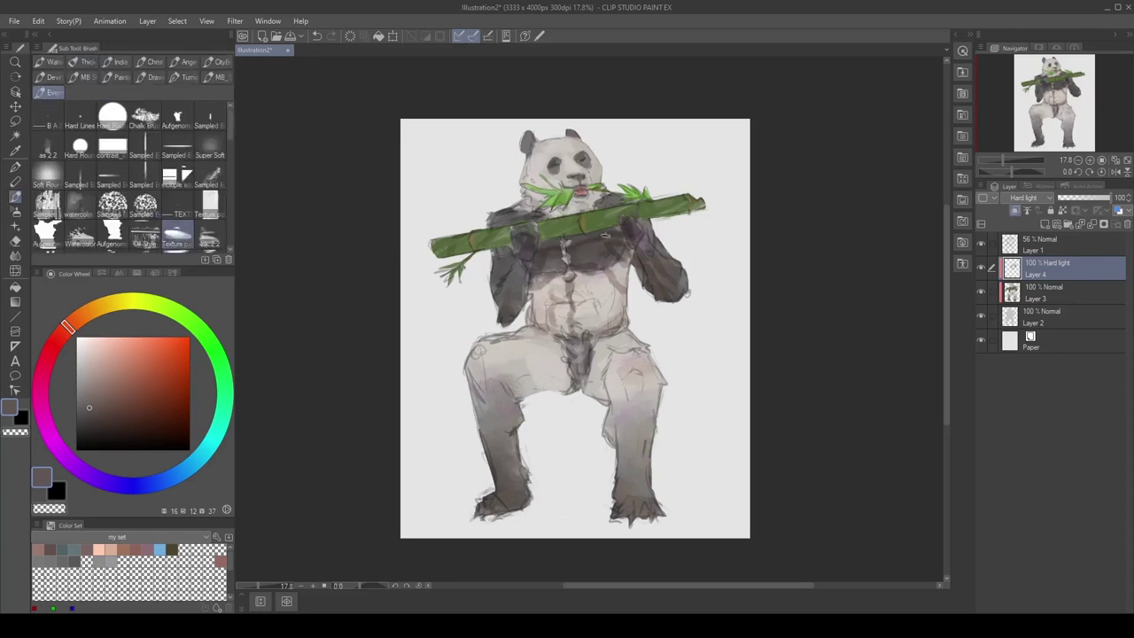
mouse_move(604, 245)
mouse_down()
mouse_move(625, 271)
mouse_move(571, 252)
mouse_move(536, 279)
mouse_up()
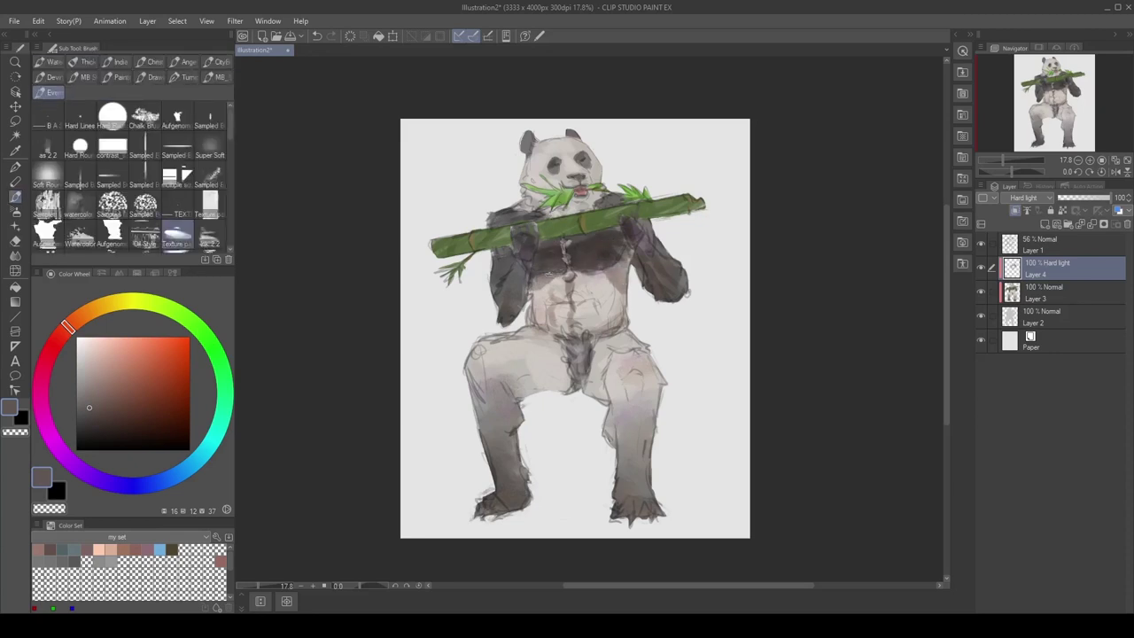
drag(540, 228, 526, 219)
mouse_move(535, 271)
mouse_down()
mouse_move(527, 319)
mouse_move(573, 306)
mouse_move(545, 355)
mouse_move(577, 327)
mouse_move(603, 330)
mouse_move(621, 363)
mouse_move(611, 372)
mouse_move(576, 337)
mouse_up()
drag(606, 266, 576, 263)
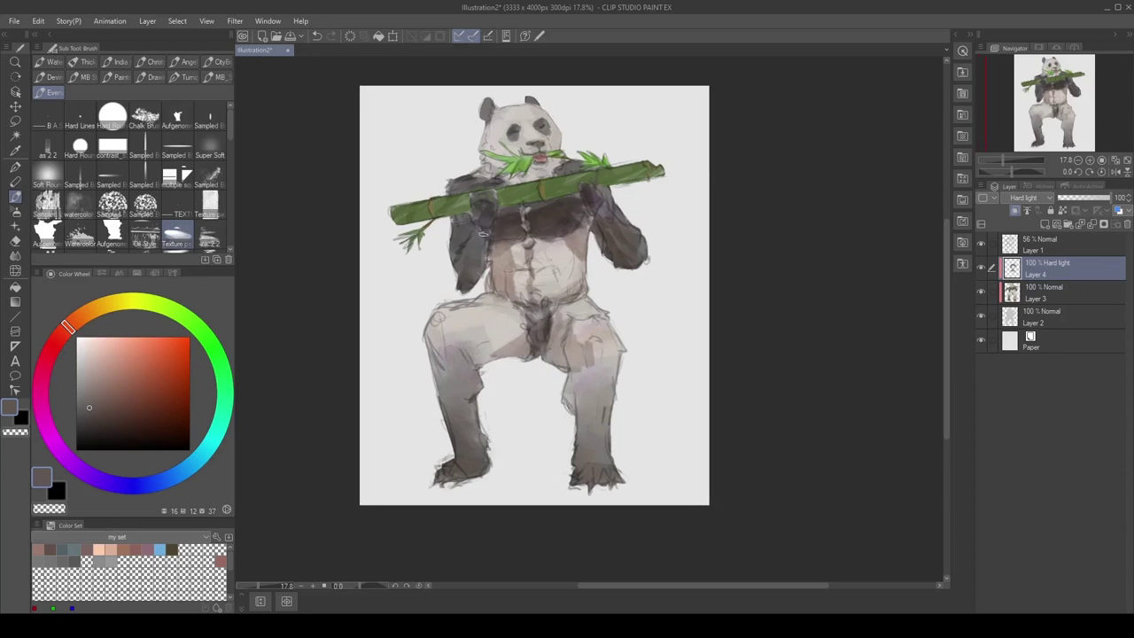
Paint dark warm-grey Hard light shadows down the panda's arm, along both legs and around the thighs and knees
mouse_move(483, 235)
mouse_down()
mouse_move(465, 270)
mouse_move(461, 232)
mouse_up()
mouse_move(479, 212)
mouse_down()
mouse_move(473, 276)
mouse_move(454, 315)
mouse_move(450, 282)
mouse_move(465, 341)
mouse_move(457, 365)
mouse_move(436, 374)
mouse_move(416, 429)
mouse_move(416, 339)
mouse_move(447, 416)
mouse_move(478, 384)
mouse_move(485, 423)
mouse_move(475, 362)
mouse_move(460, 355)
mouse_up()
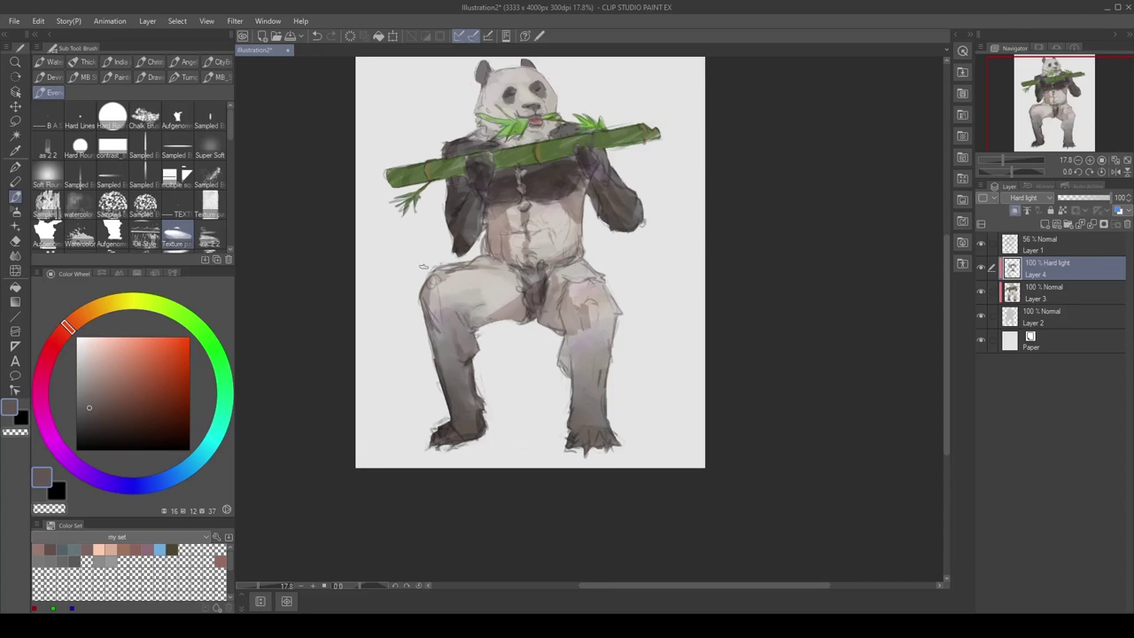
drag(424, 265, 455, 416)
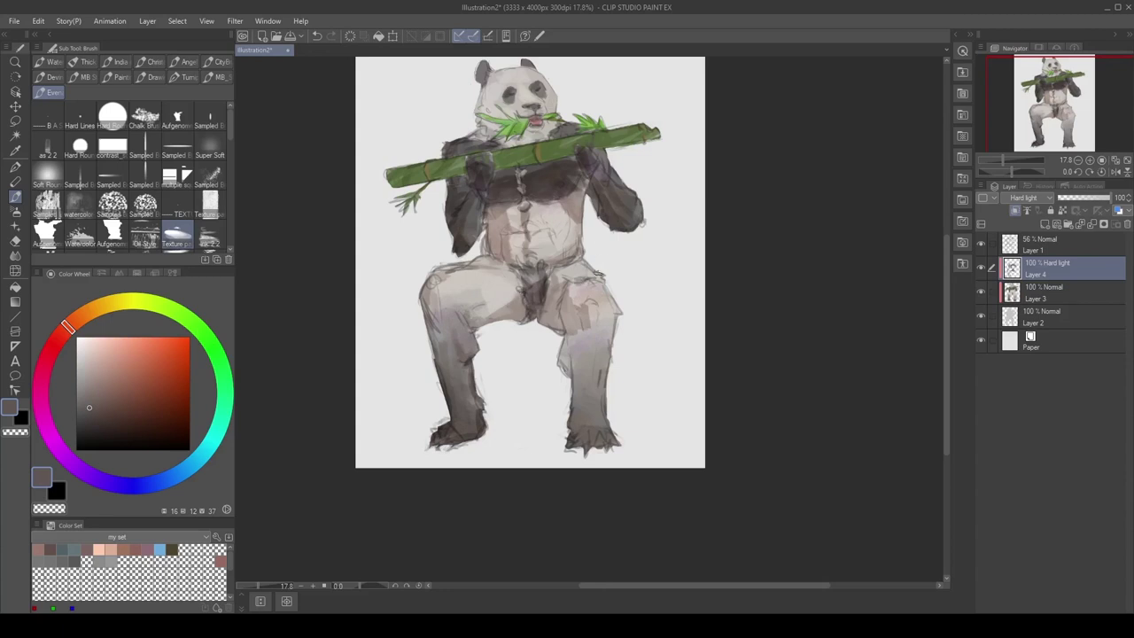
mouse_move(584, 324)
mouse_down()
mouse_move(597, 371)
mouse_move(599, 356)
mouse_move(578, 430)
mouse_move(583, 363)
mouse_move(563, 268)
mouse_up()
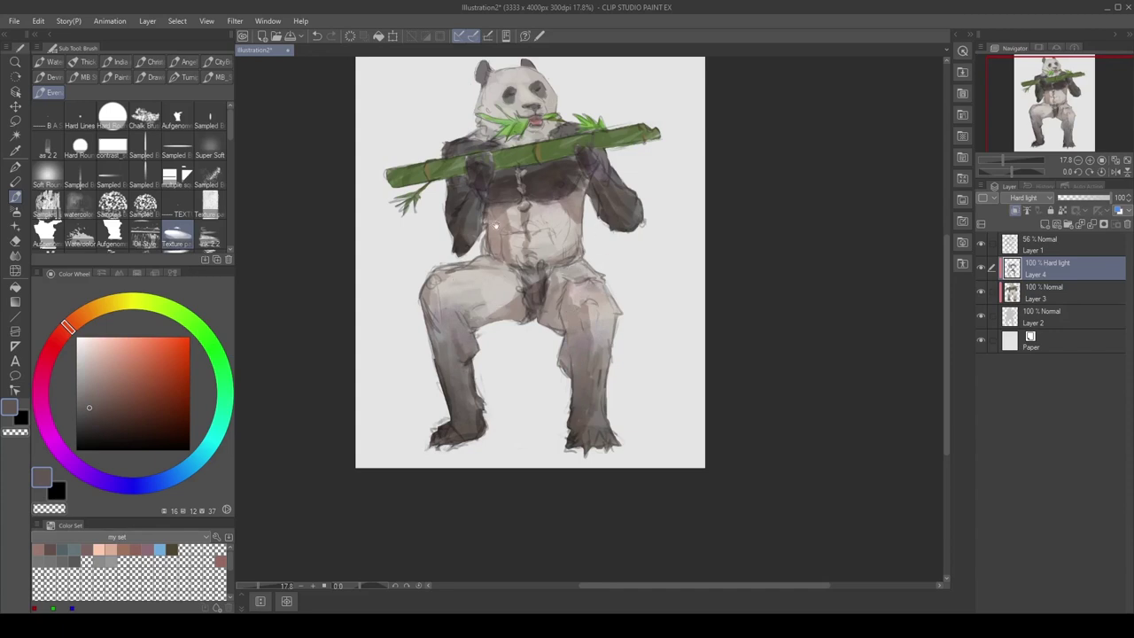
scroll(555, 275, up, 2)
mouse_move(542, 296)
mouse_down()
mouse_move(528, 288)
mouse_move(534, 269)
mouse_up()
key(e)
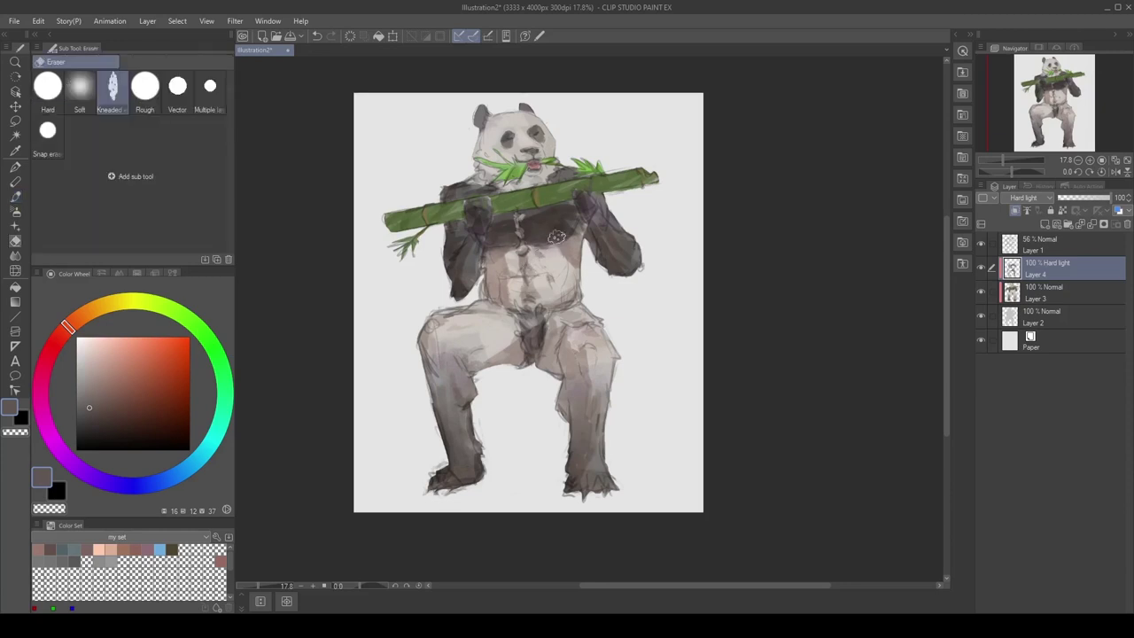
Add a warm-grey shadow across one side of the panda's face and cheek, trimming its edges with the kneaded eraser
key(b)
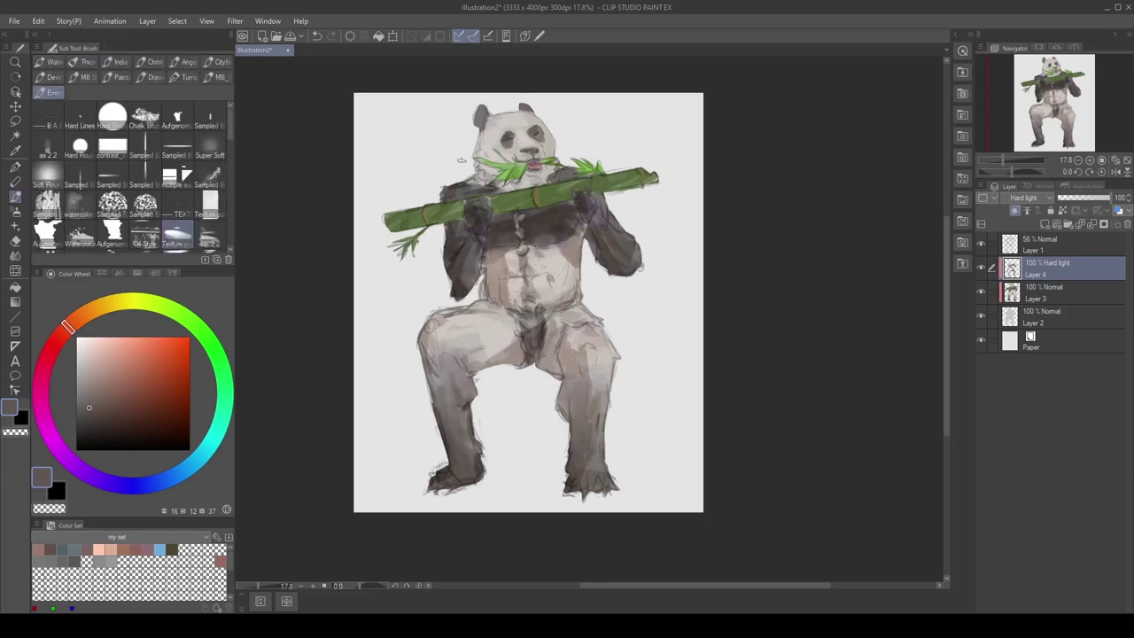
mouse_move(484, 152)
mouse_down()
mouse_move(468, 202)
mouse_move(504, 202)
mouse_move(510, 226)
mouse_move(492, 235)
mouse_up()
drag(475, 280, 432, 316)
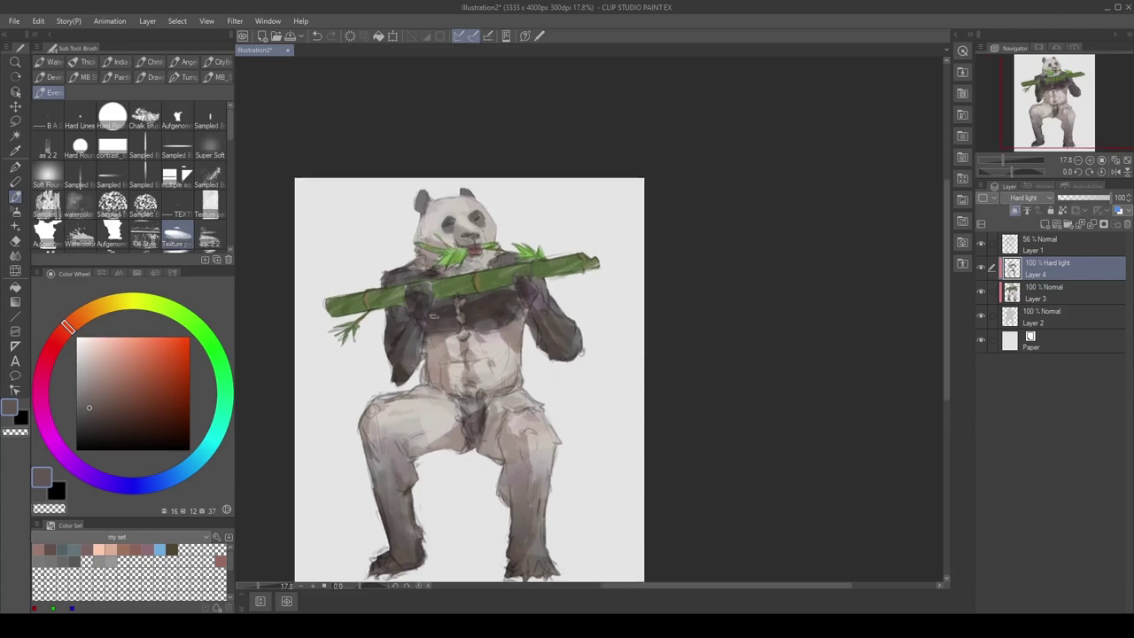
mouse_move(448, 213)
mouse_down()
mouse_move(466, 228)
mouse_move(439, 212)
mouse_move(417, 238)
mouse_move(447, 255)
mouse_up()
key(e)
key(b)
key(e)
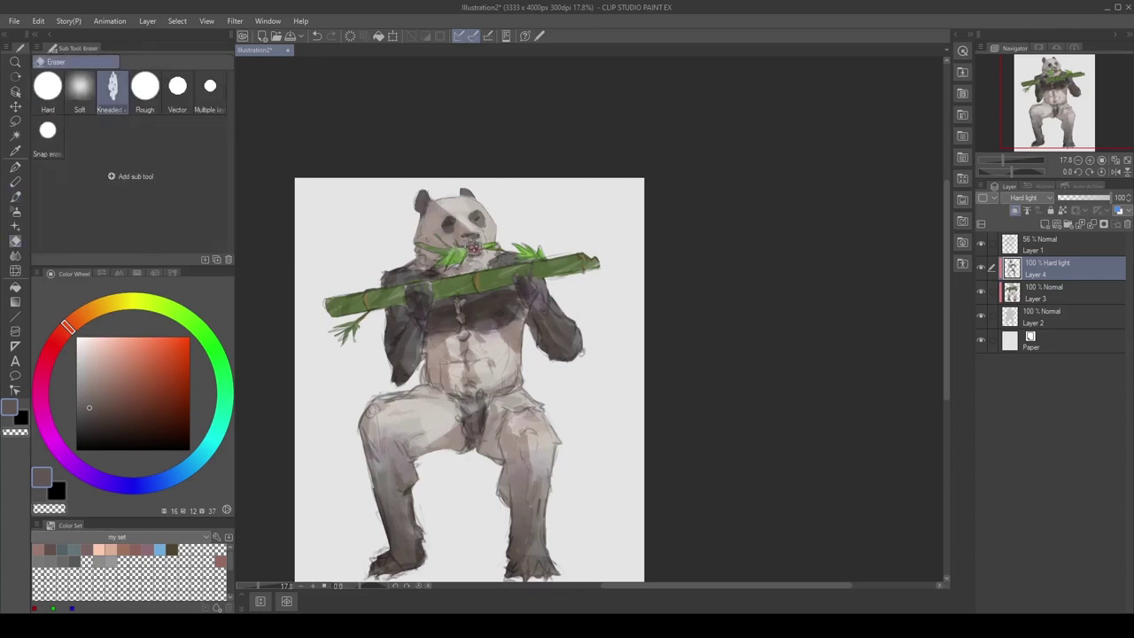
key(b)
Shade the underside of the bamboo pole and its leaves, comparing the picture with and without the Hard light shadow layer
drag(534, 259, 519, 252)
drag(331, 314, 517, 280)
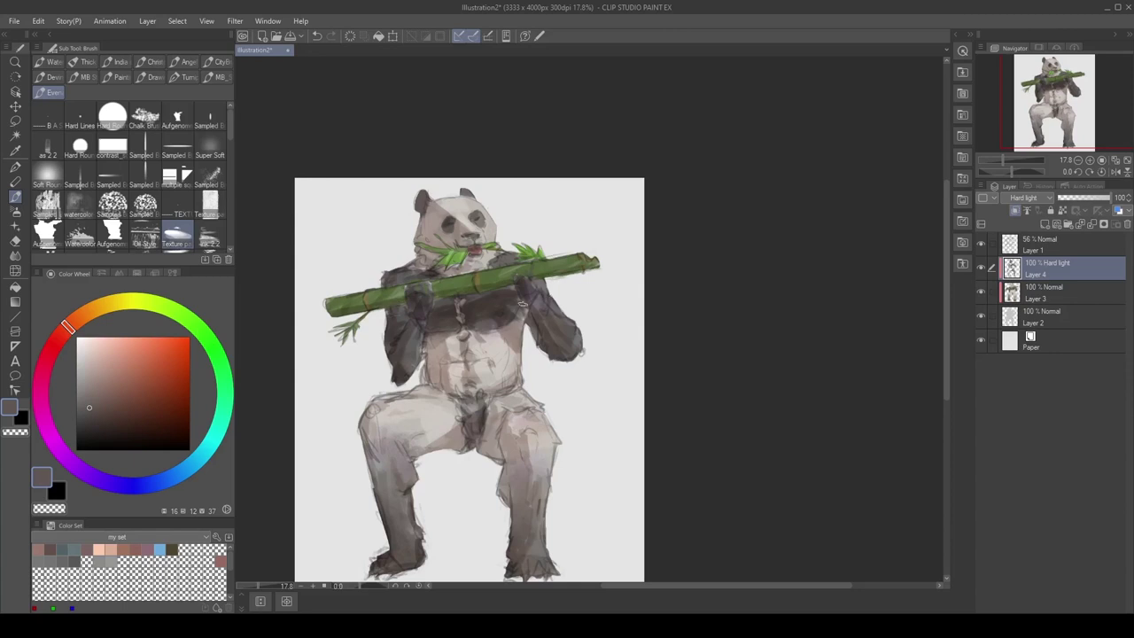
key(e)
key(b)
click(980, 268)
click(980, 267)
Refine the shadows on the belly, groin and thighs by alternating brush strokes, blending and the kneaded eraser
key(j)
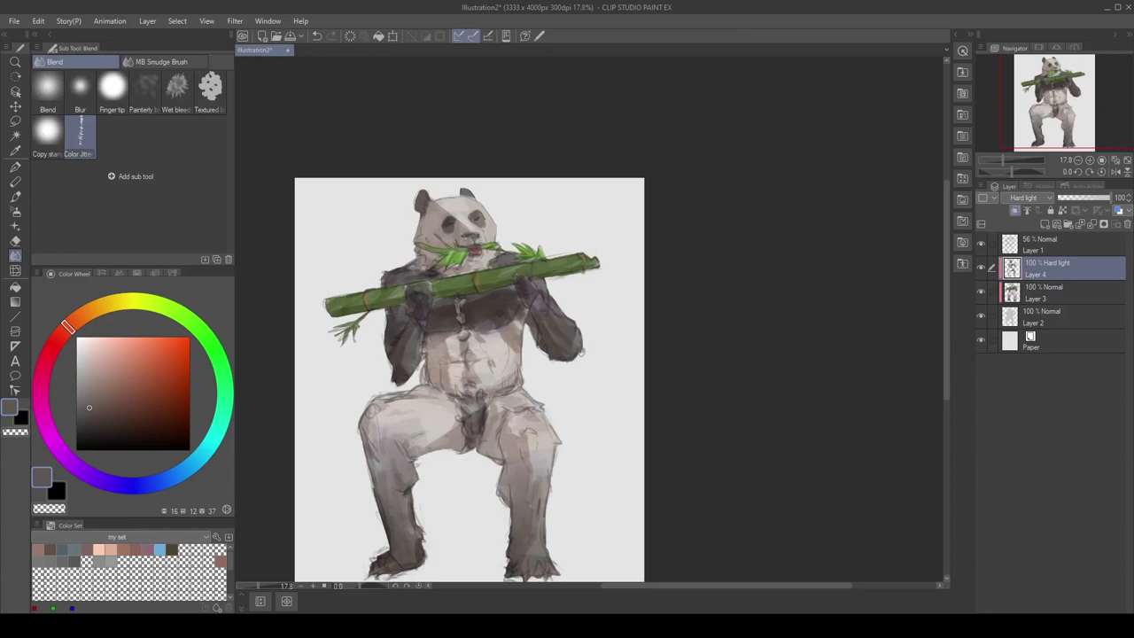
key(b)
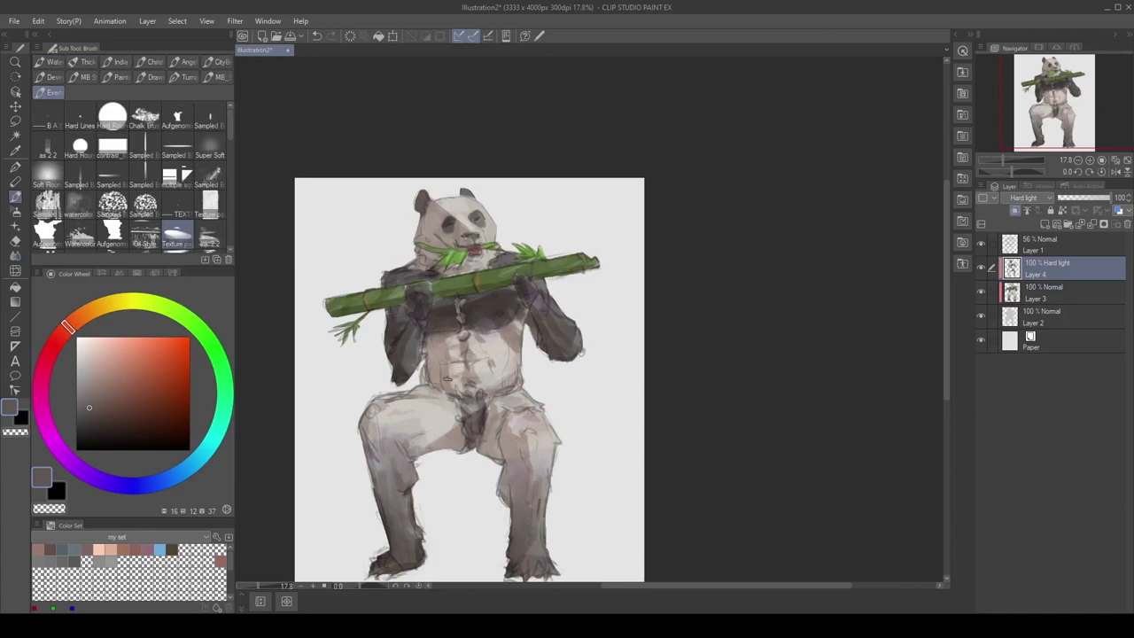
key(e)
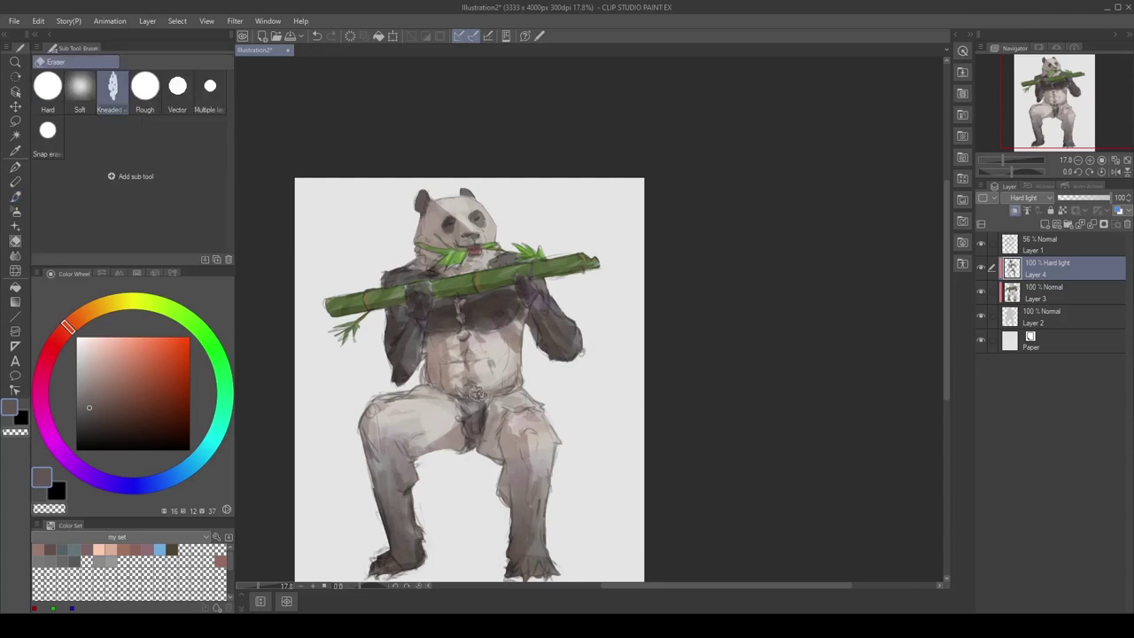
key(b)
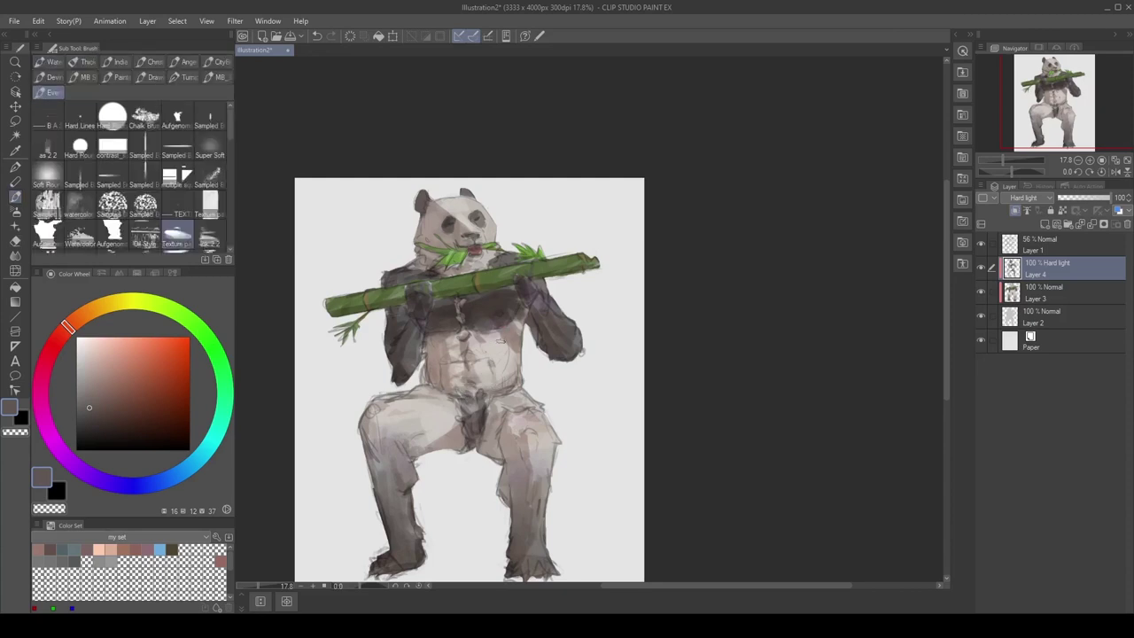
scroll(469, 380, down, 1)
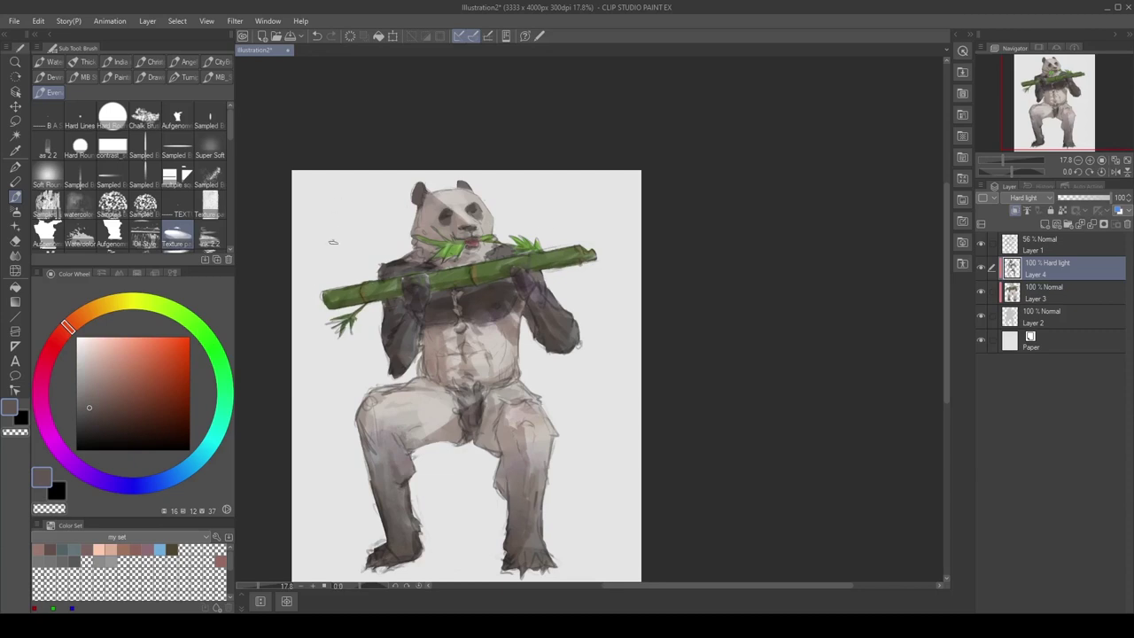
key(j)
scroll(479, 281, down, 3)
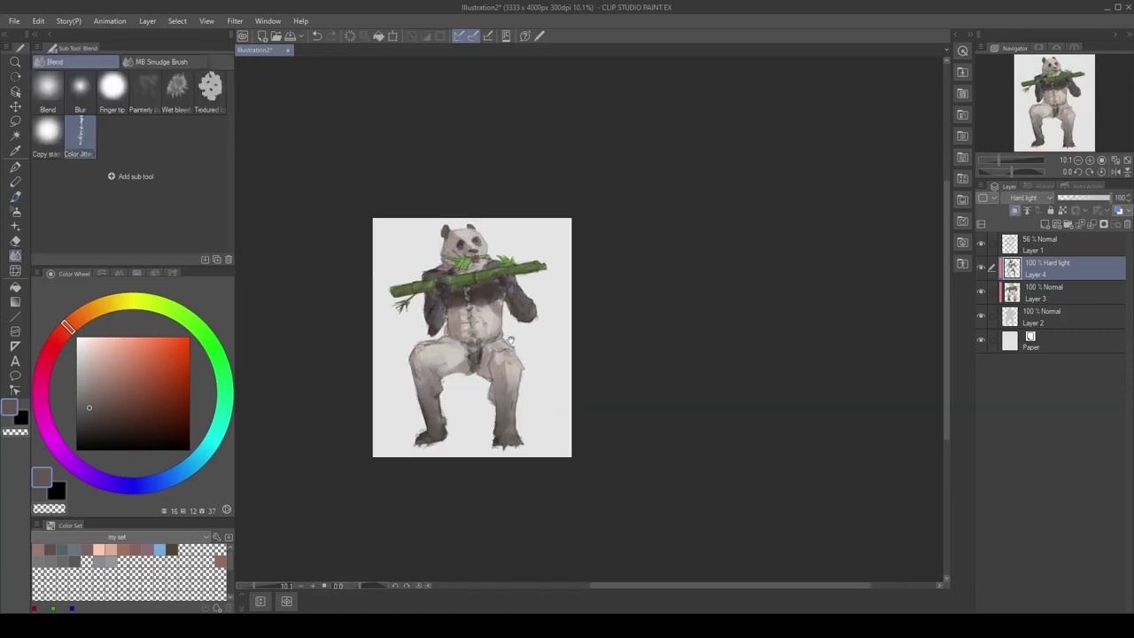
scroll(510, 339, up, 3)
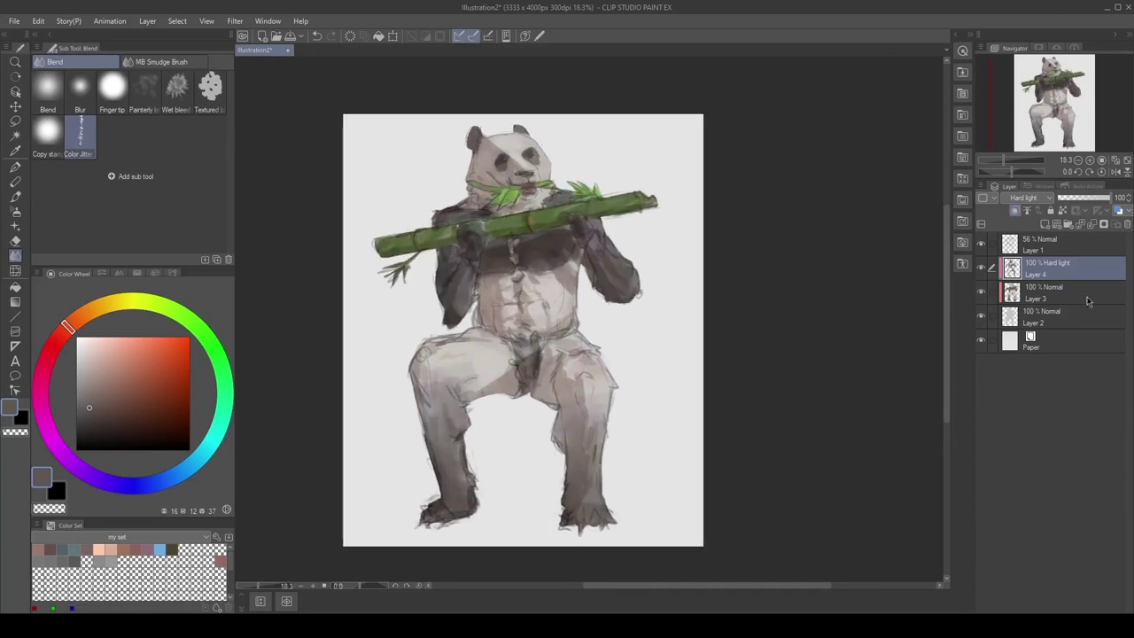
Add a second clipped Hard light layer, deepen the shadows on the groin, legs and feet, and set it to 80% opacity
click(1046, 224)
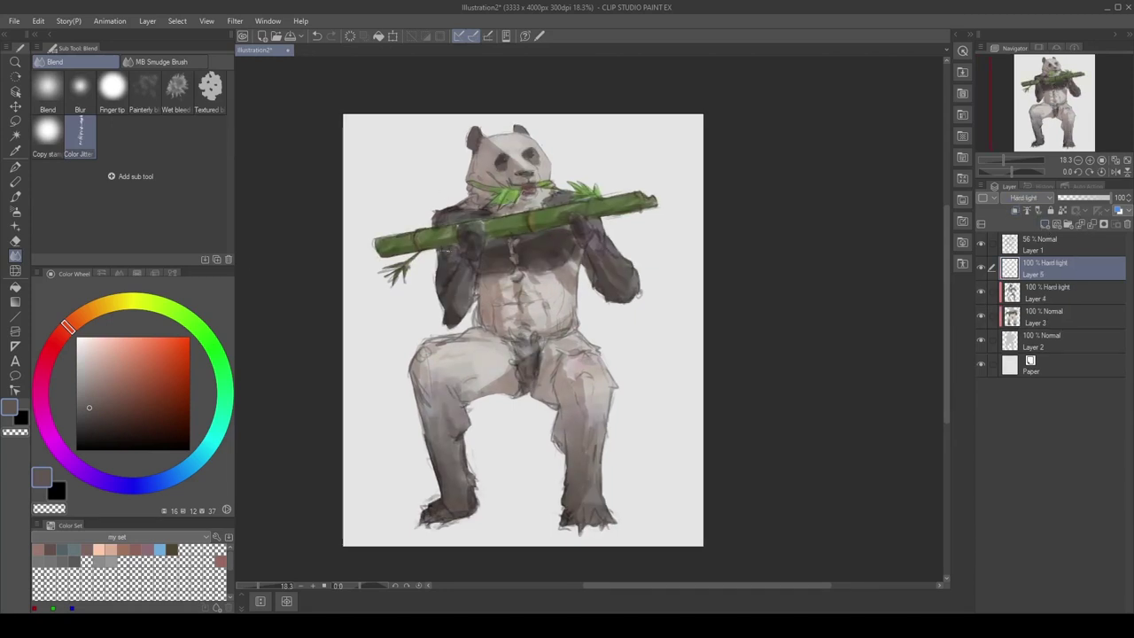
key(b)
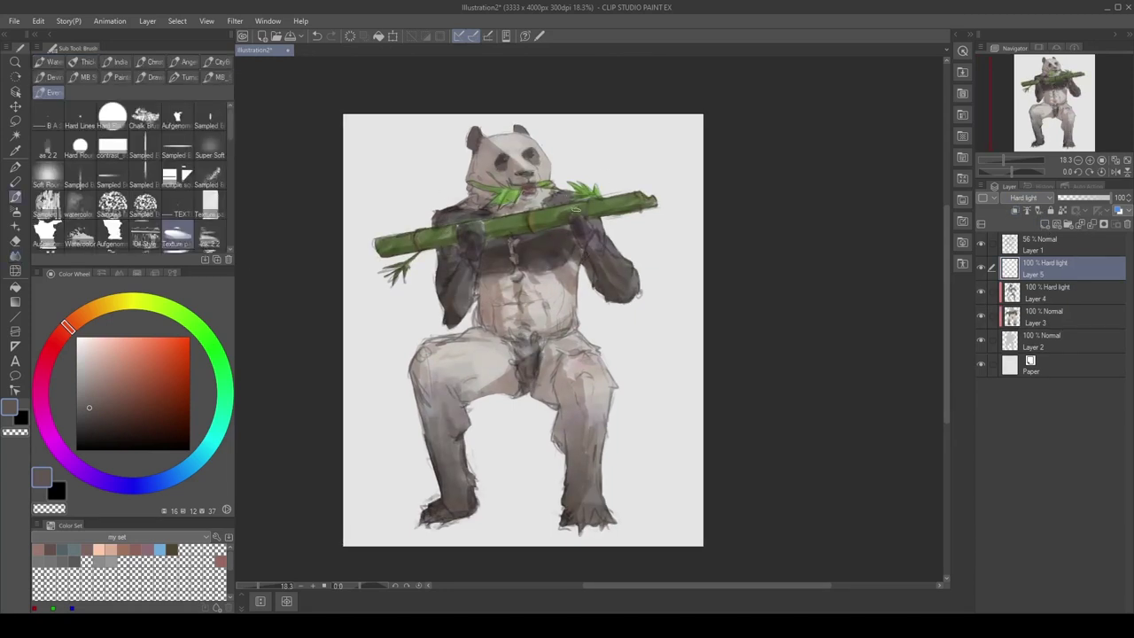
key(j)
key(b)
drag(529, 399, 545, 371)
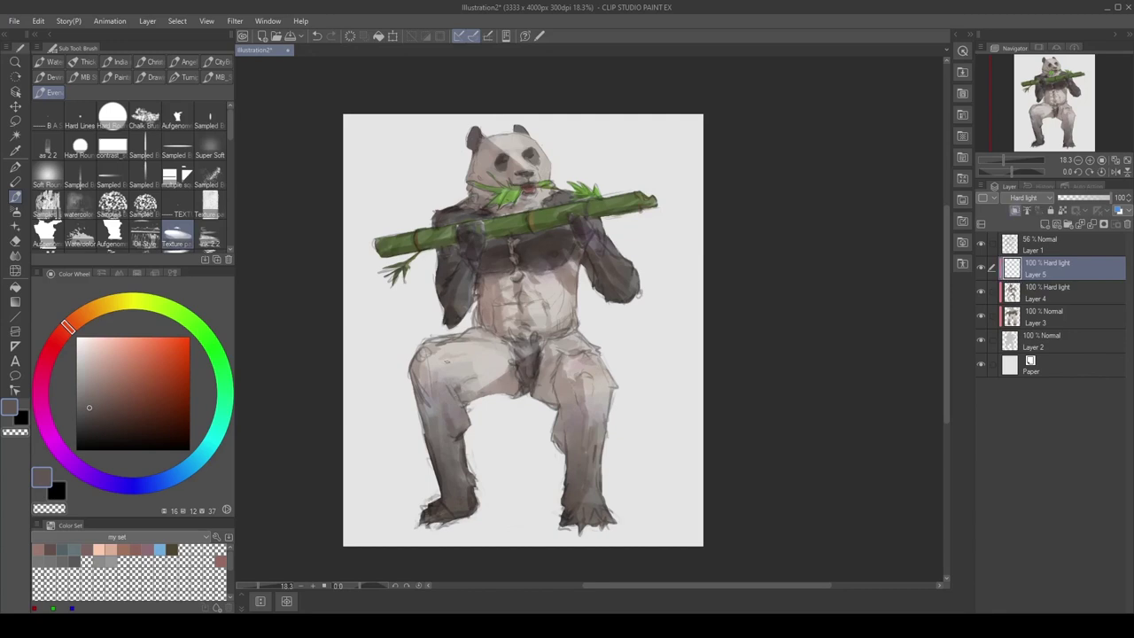
drag(416, 388, 436, 452)
drag(429, 521, 470, 509)
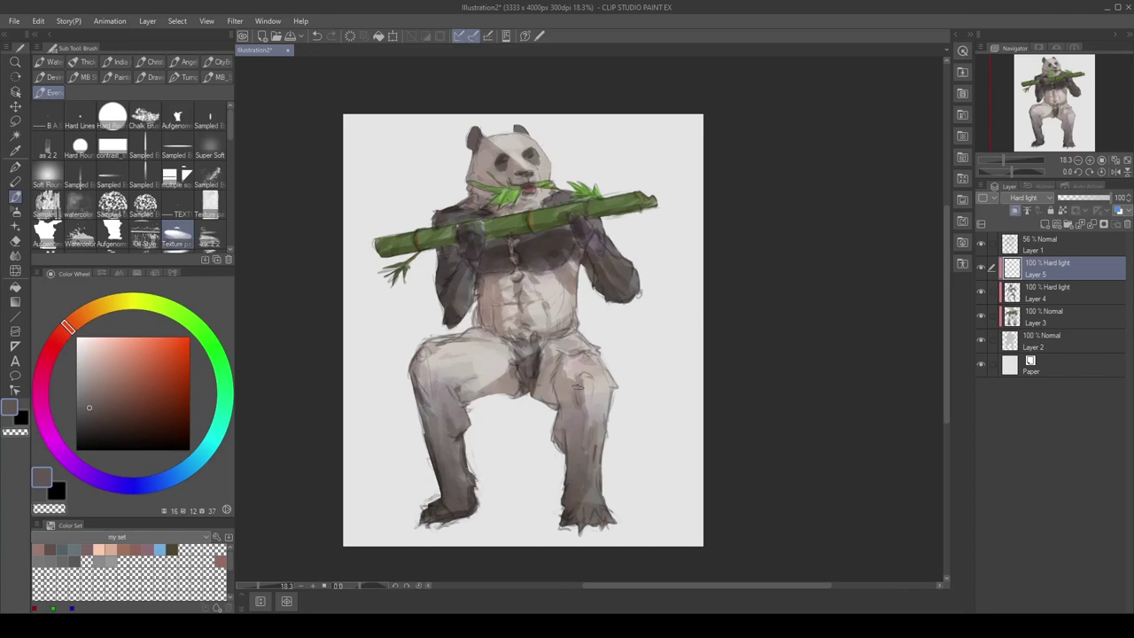
drag(583, 394, 577, 398)
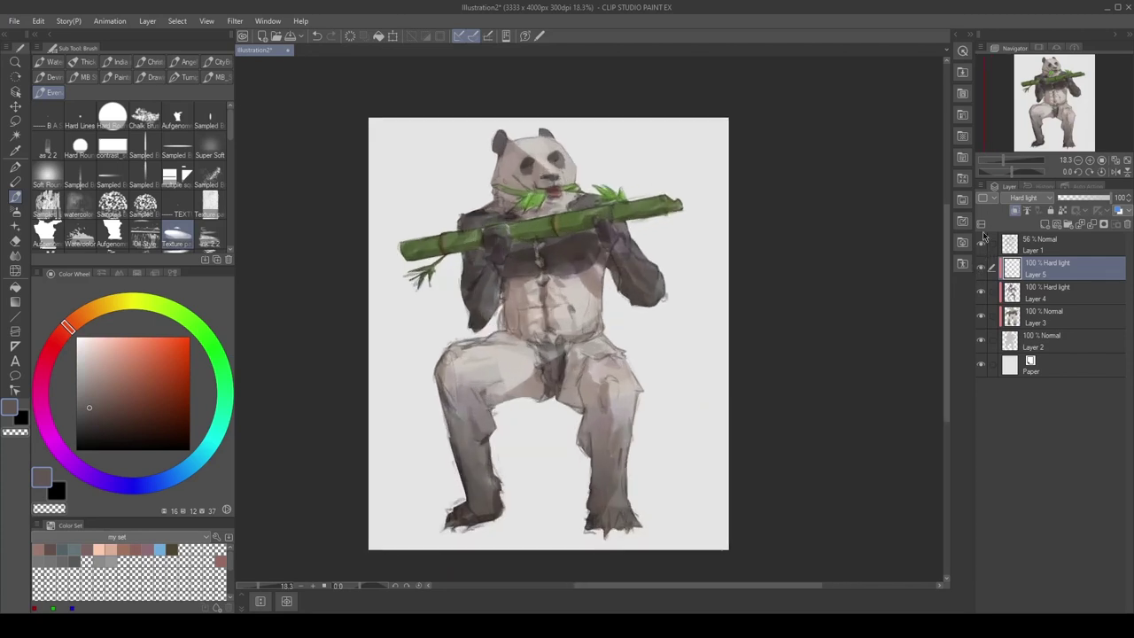
click(1101, 198)
Add a Color blend layer above the shadows and tint the legs, arms and torso with orange-red (16, 66, 75)
key(ctrl+shift+n)
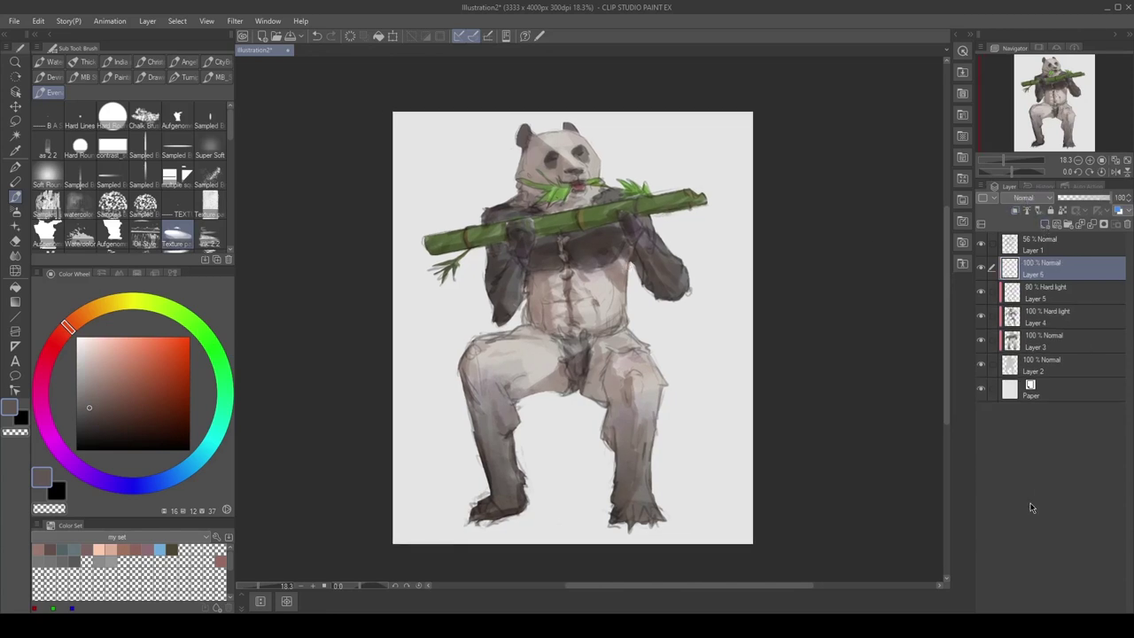
click(151, 365)
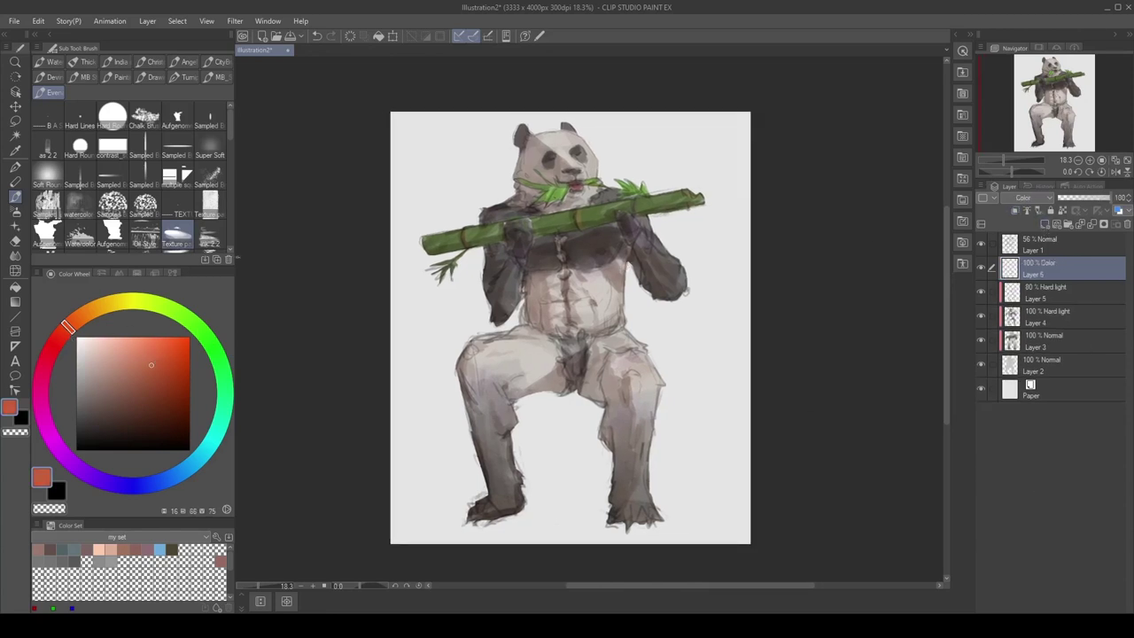
mouse_move(495, 476)
mouse_down()
mouse_move(460, 474)
mouse_move(443, 407)
mouse_move(481, 400)
mouse_move(497, 445)
mouse_move(465, 366)
mouse_up()
mouse_move(563, 358)
mouse_down()
mouse_move(598, 357)
mouse_move(594, 482)
mouse_move(604, 463)
mouse_up()
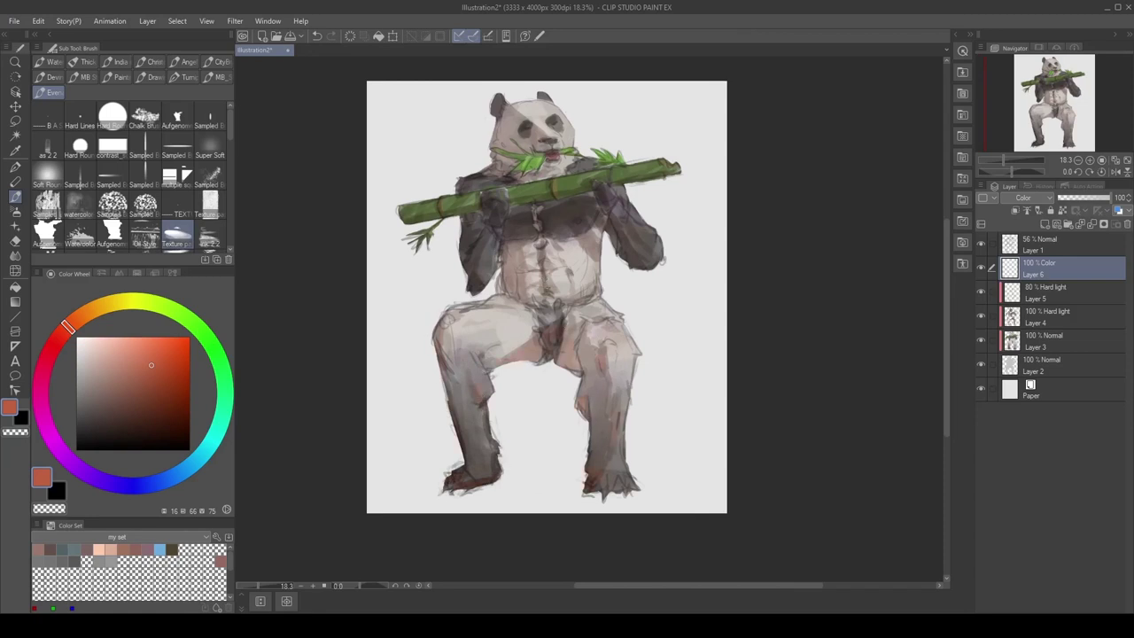
mouse_move(528, 229)
mouse_down()
mouse_move(505, 233)
mouse_move(599, 194)
mouse_move(556, 239)
mouse_move(485, 258)
mouse_move(501, 225)
mouse_move(462, 214)
mouse_up()
scroll(567, 287, up, 1)
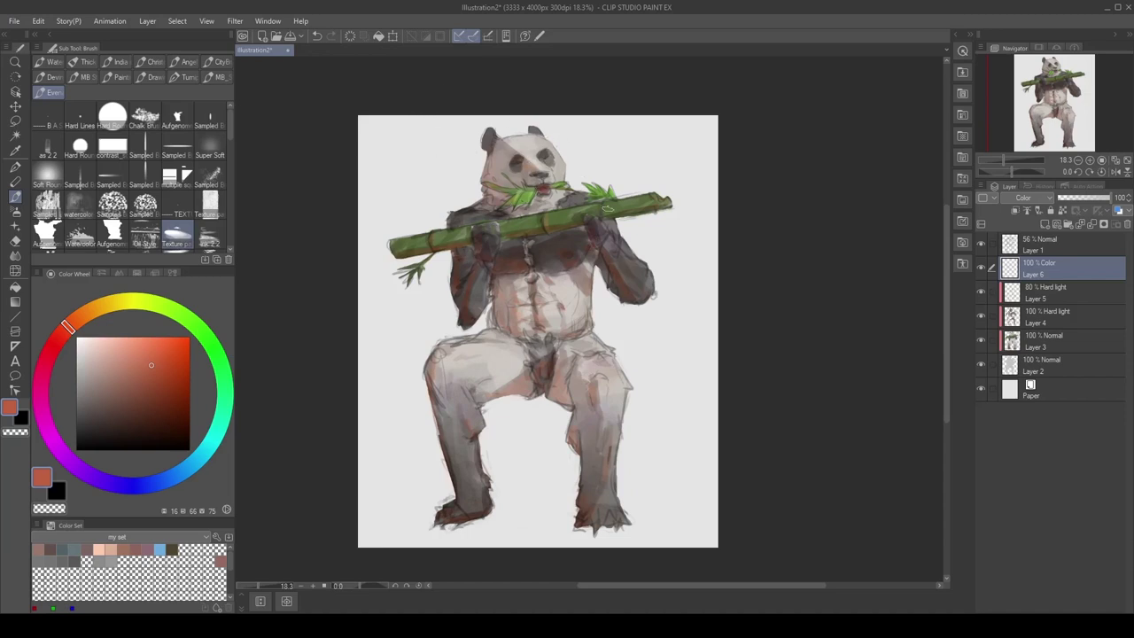
Tint the chest, shoulders, arms and lower leg with blue (199, 66, 75) and clean up the excess with the kneaded eraser
scroll(608, 212, down, 1)
click(193, 462)
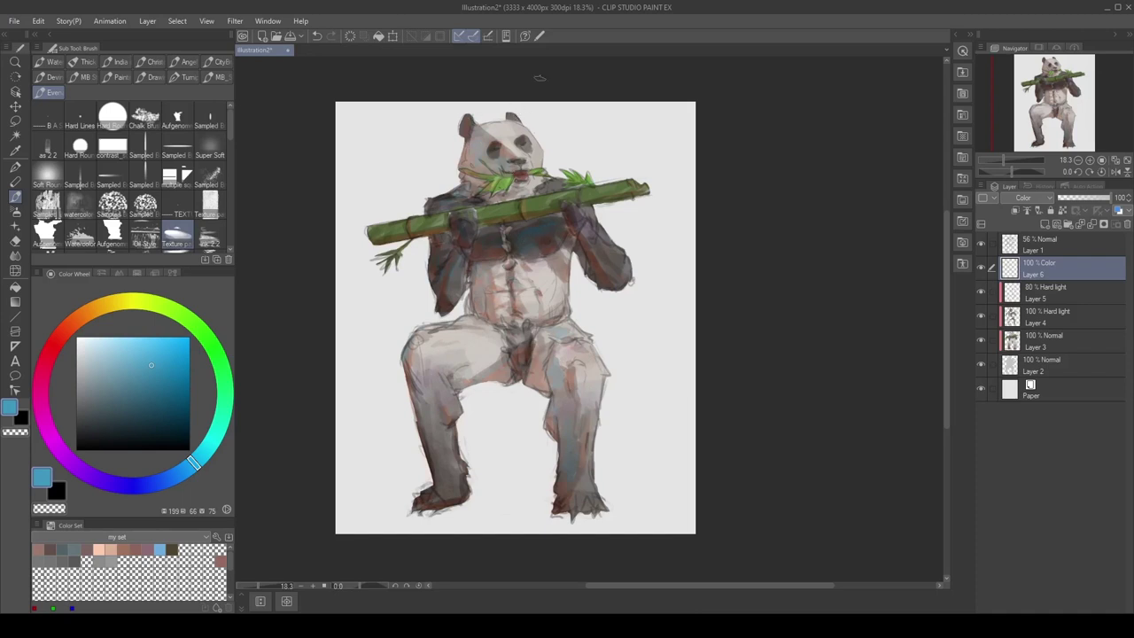
key(e)
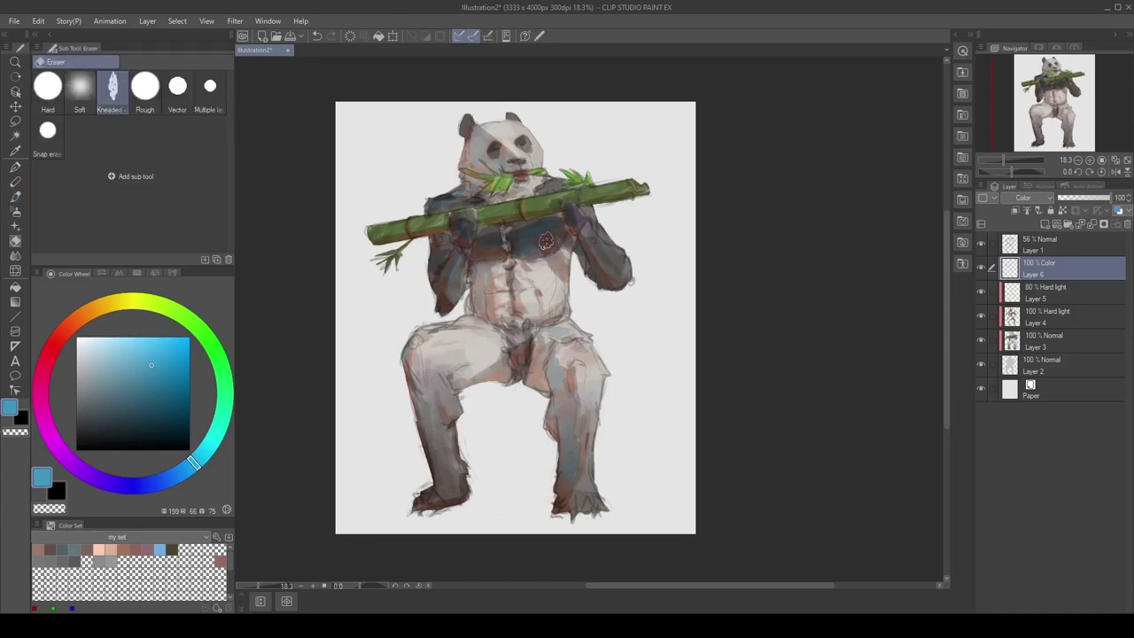
key(b)
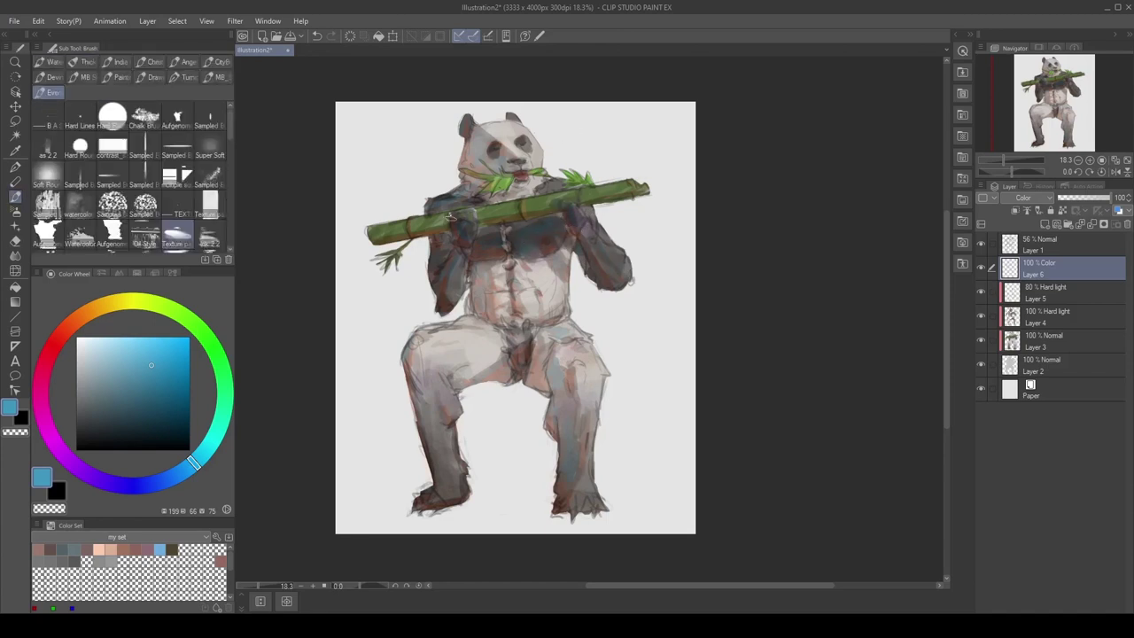
Lower the opacity of the Color tint layer to 79%
scroll(497, 226, down, 2)
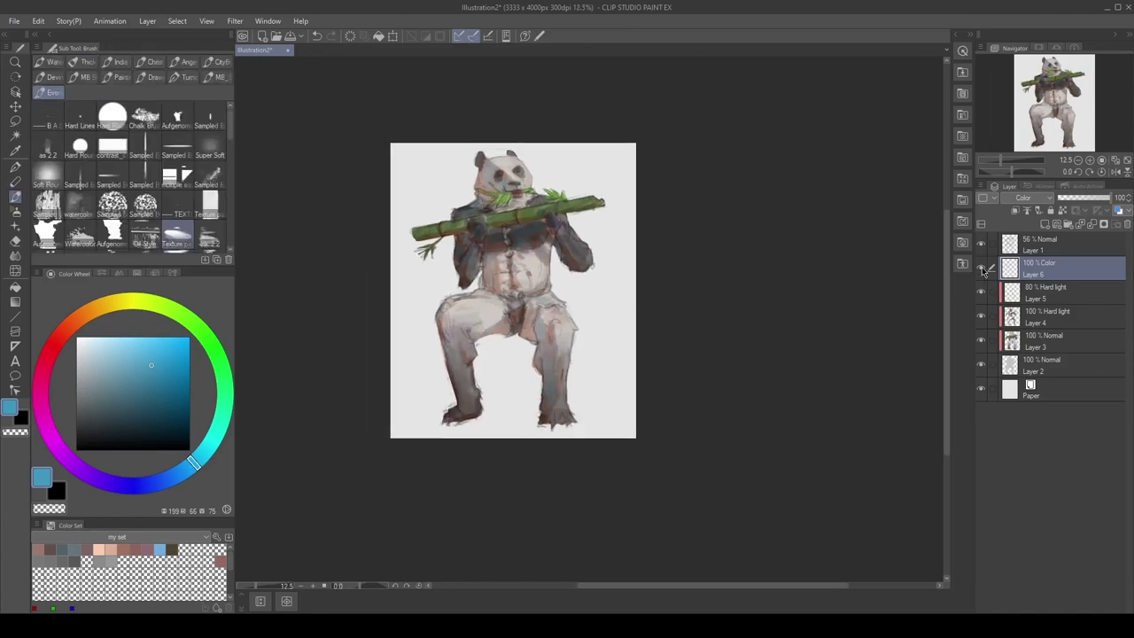
drag(1116, 198, 1105, 198)
scroll(535, 257, up, 3)
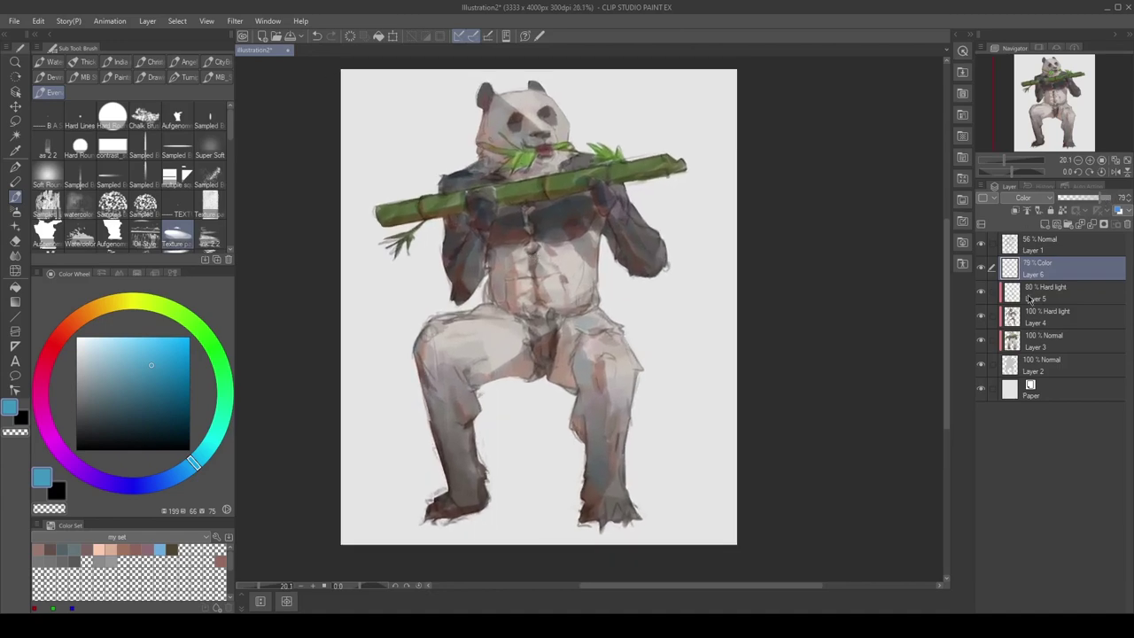
Select the fur colour layer's painted area and apply a Hue/Saturation/Luminosity correction to it
click(1032, 341)
ctrl+click(1012, 337)
key(ctrl+u)
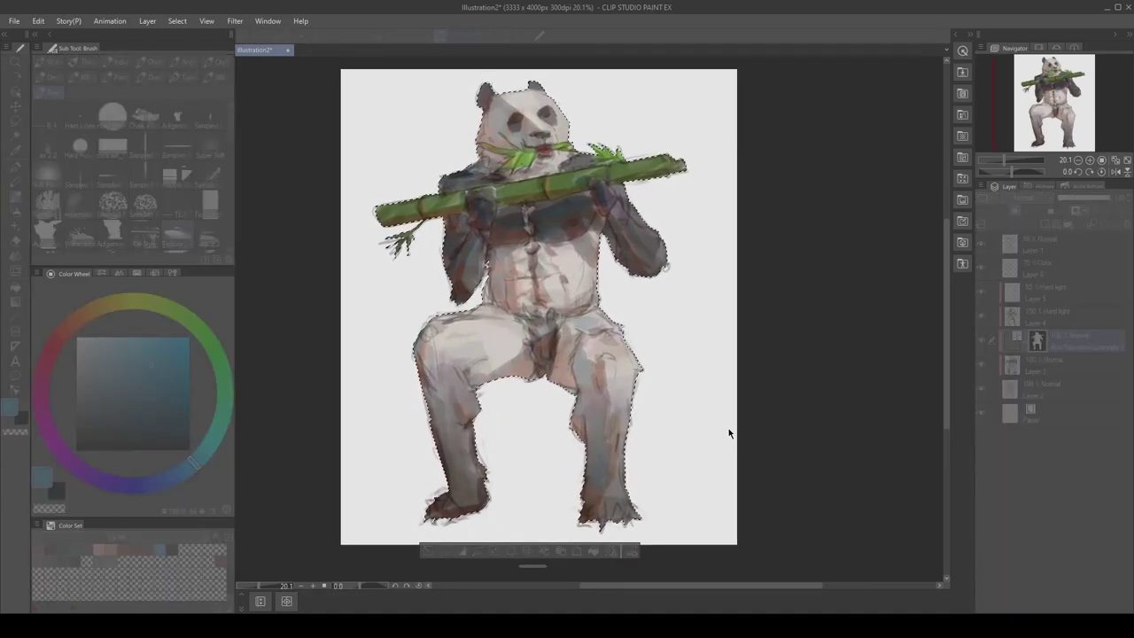
key(Return)
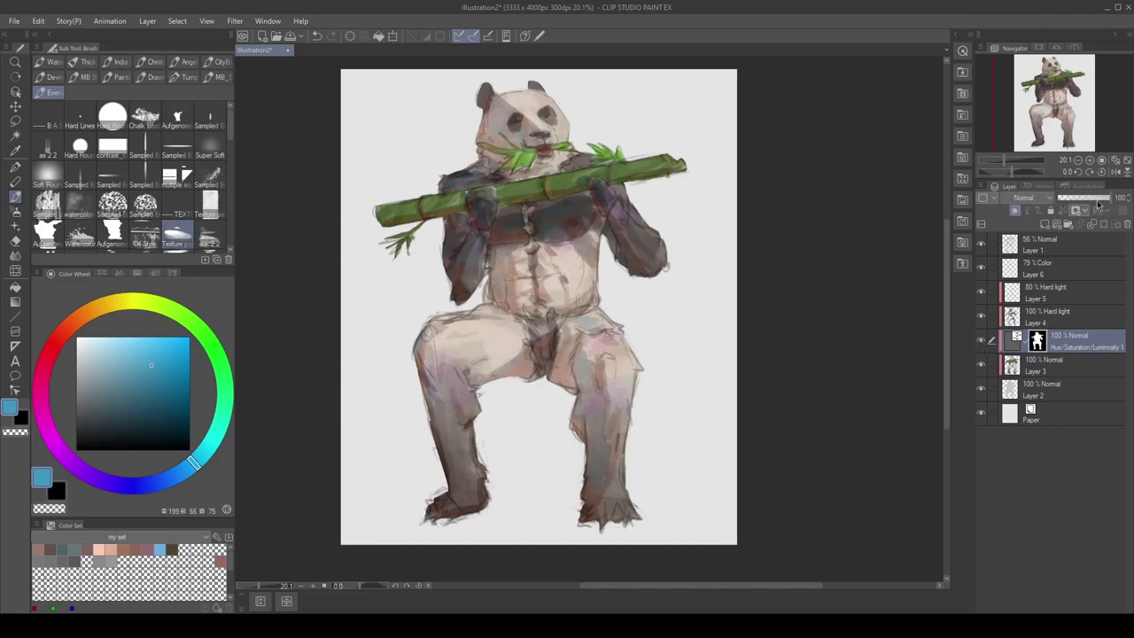
key(ctrl+z)
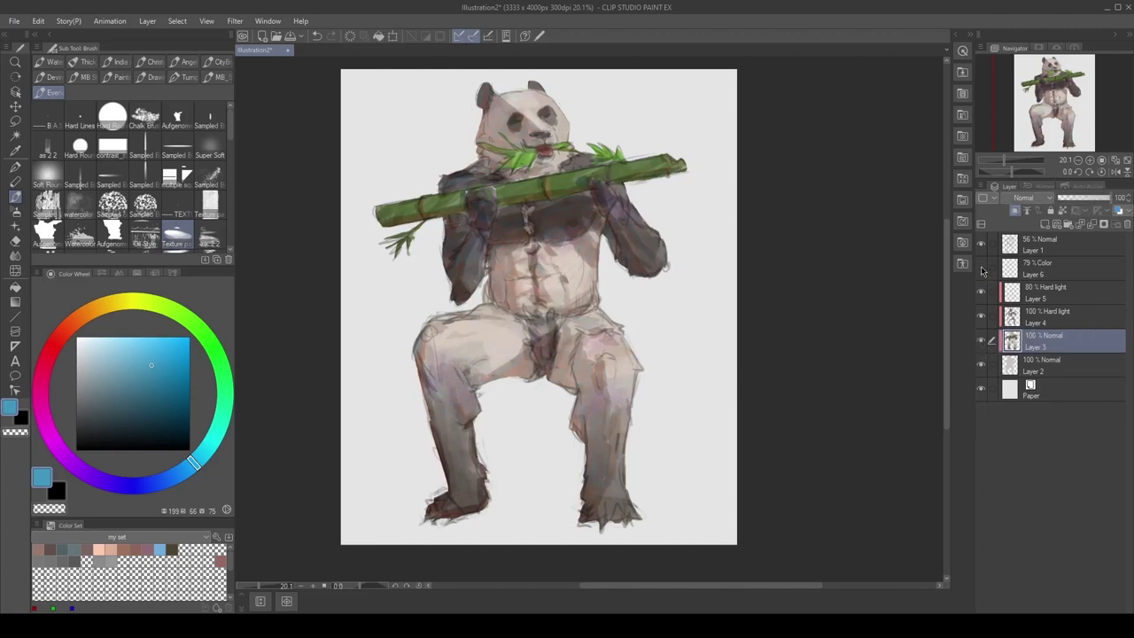
Add an Overlay layer above the Color tint layer and choose a pale warm beige (32, 10, 83)
click(1042, 269)
click(1046, 225)
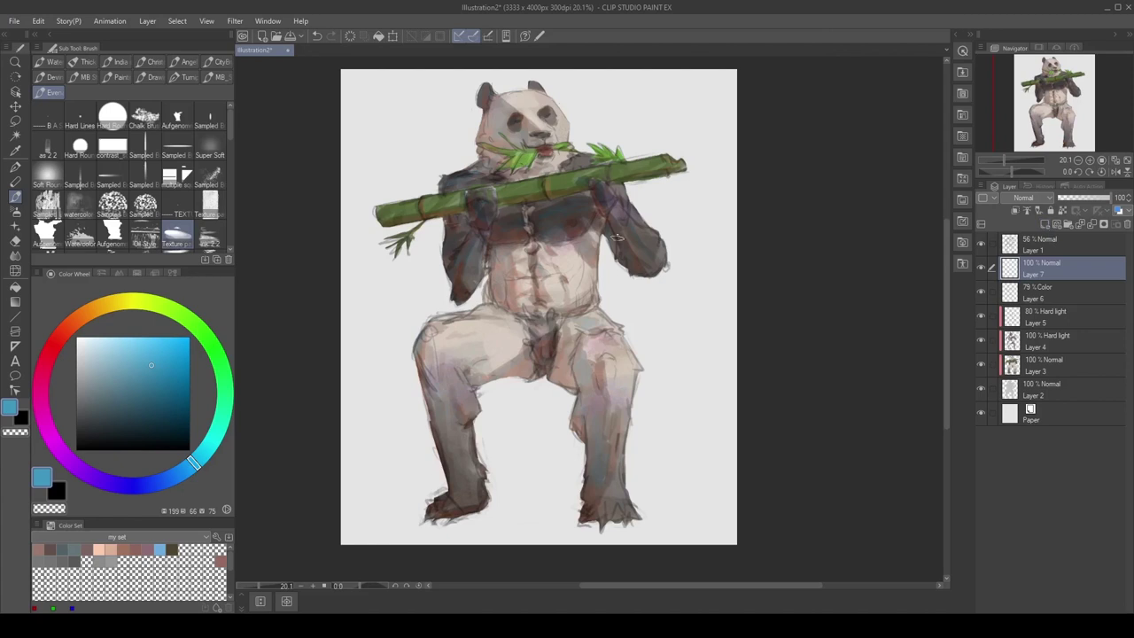
drag(615, 239, 613, 257)
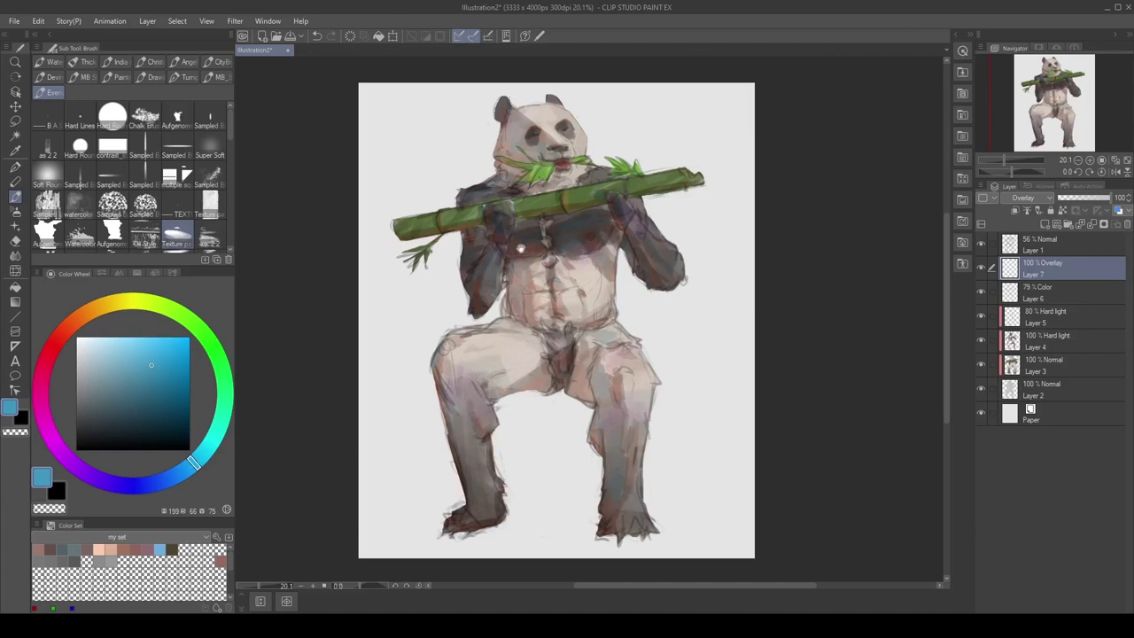
drag(522, 248, 511, 291)
click(87, 311)
click(92, 346)
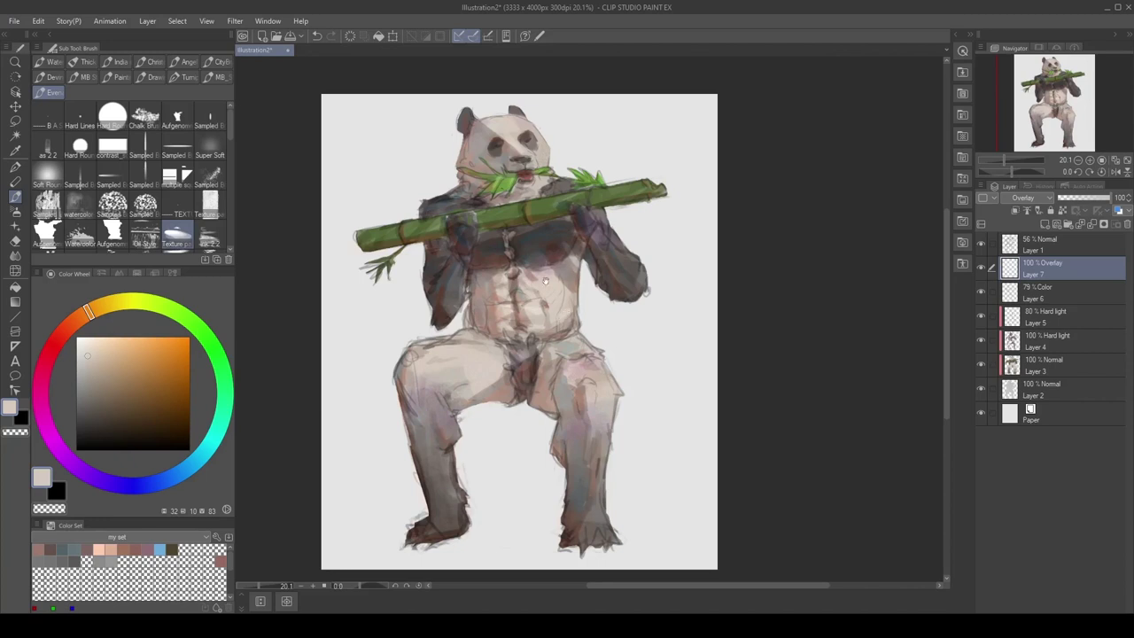
Paint pale beige light on the Overlay layer across the legs, feet, raised arms, bamboo pole, face and torso
drag(545, 282, 502, 221)
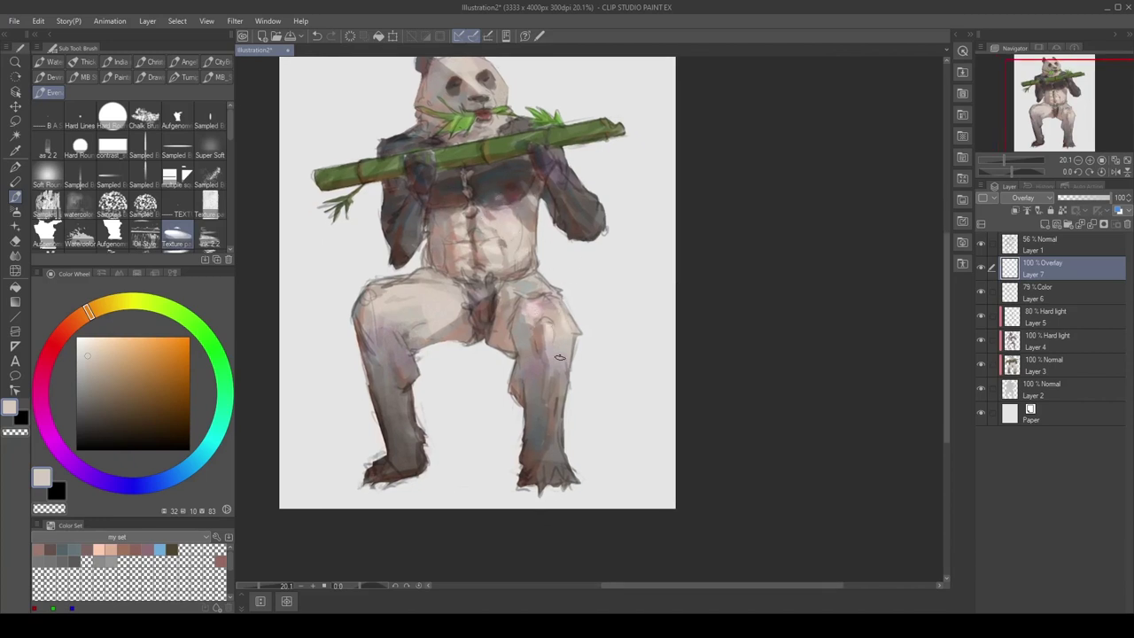
mouse_move(560, 357)
mouse_down()
mouse_move(550, 388)
mouse_move(565, 410)
mouse_move(546, 494)
mouse_up()
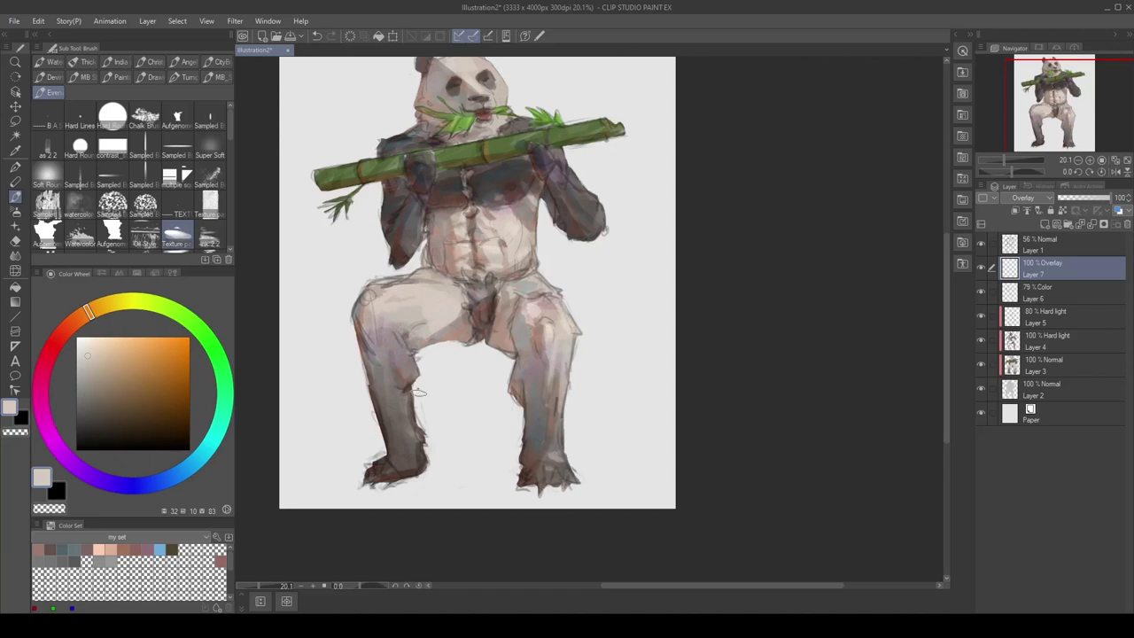
mouse_move(418, 391)
mouse_down()
mouse_move(401, 452)
mouse_move(414, 284)
mouse_move(391, 319)
mouse_move(372, 306)
mouse_move(452, 288)
mouse_move(425, 319)
mouse_move(443, 286)
mouse_move(415, 224)
mouse_move(441, 293)
mouse_up()
drag(600, 255, 624, 279)
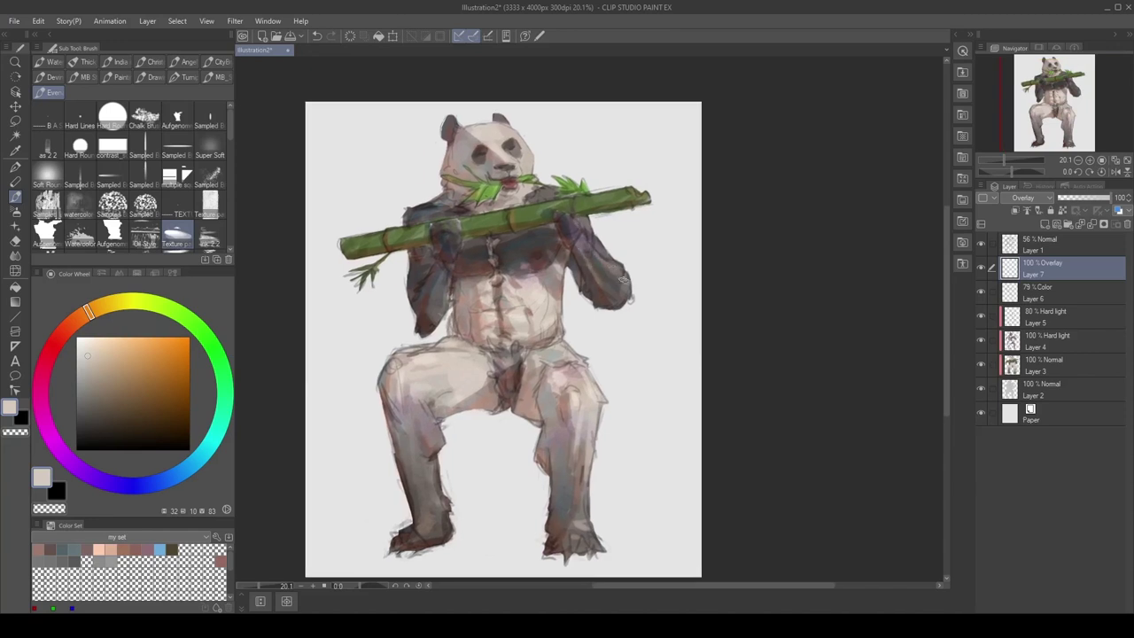
drag(469, 221, 634, 192)
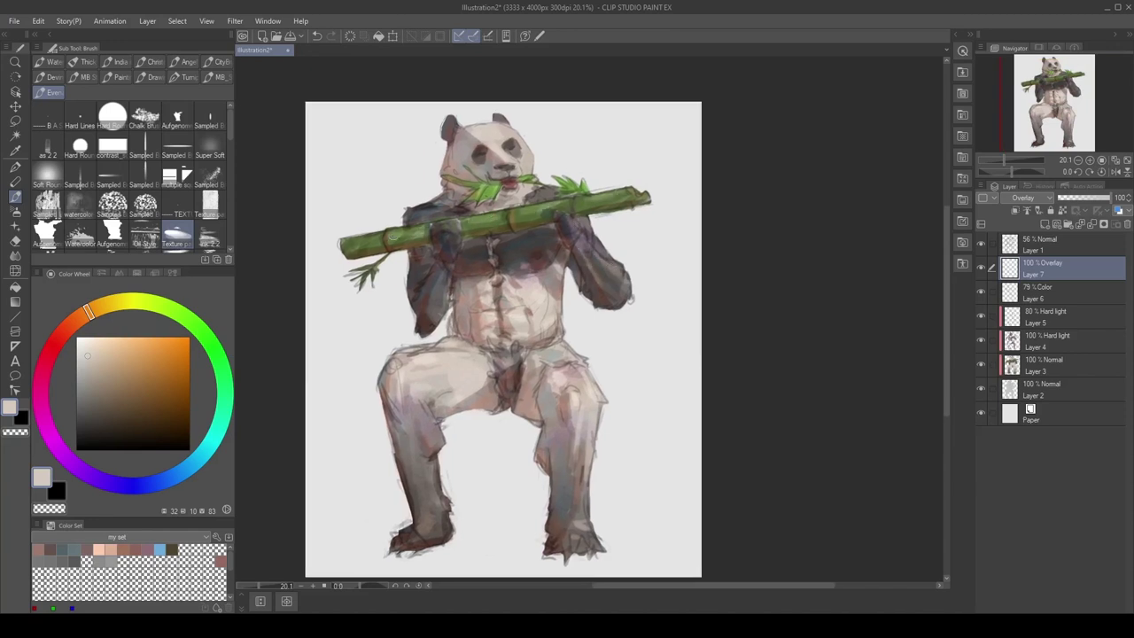
drag(532, 197, 517, 173)
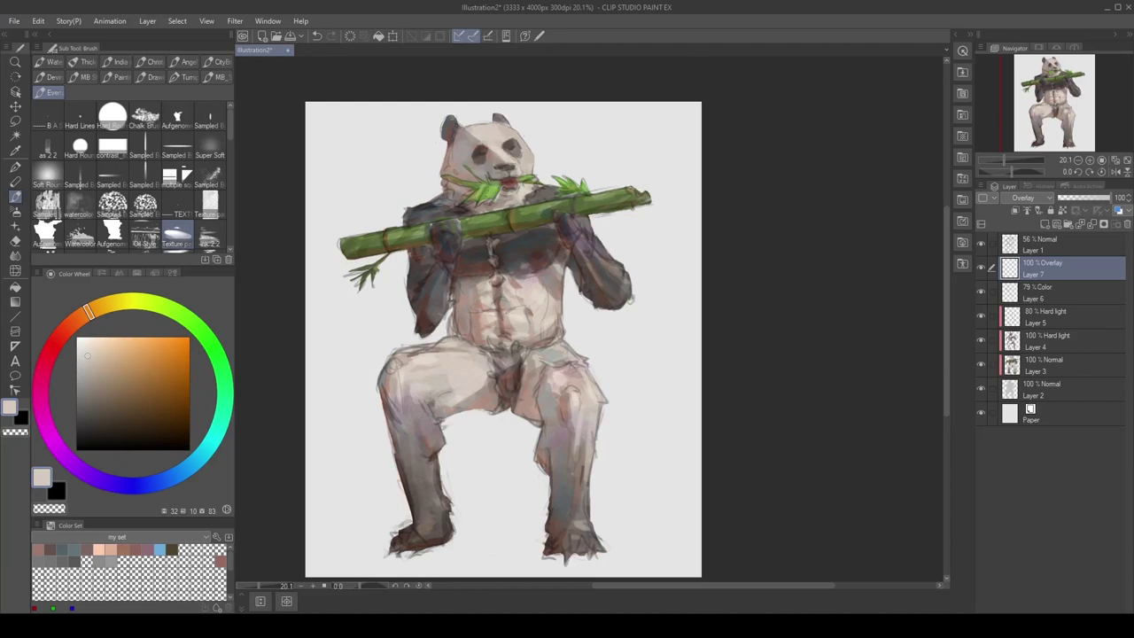
drag(456, 265, 434, 318)
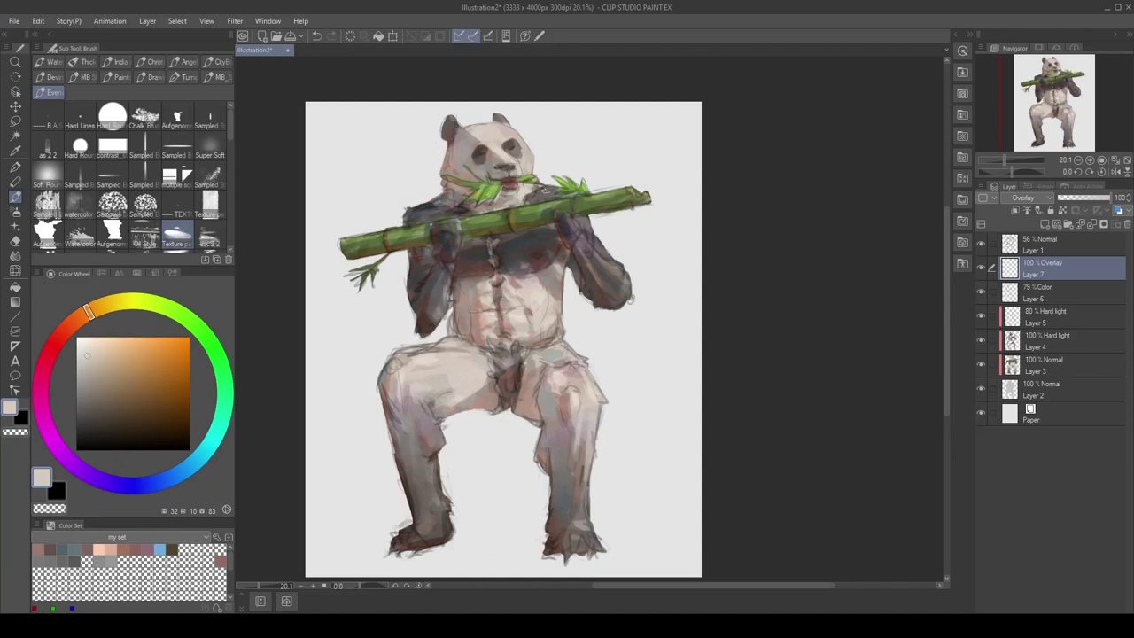
scroll(543, 256, down, 2)
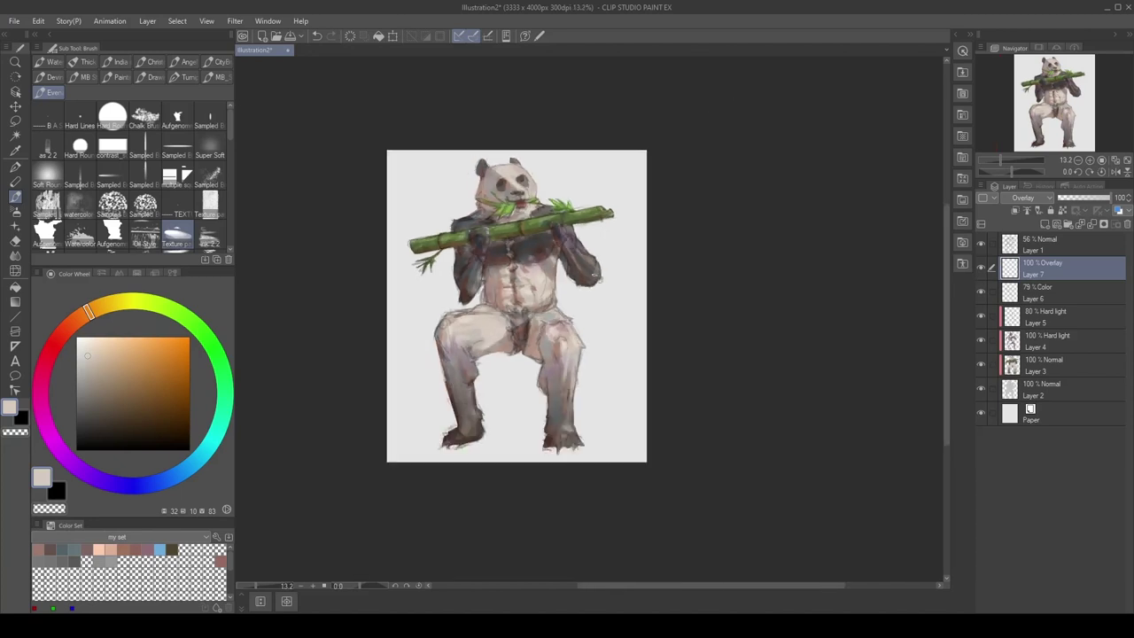
scroll(596, 277, up, 2)
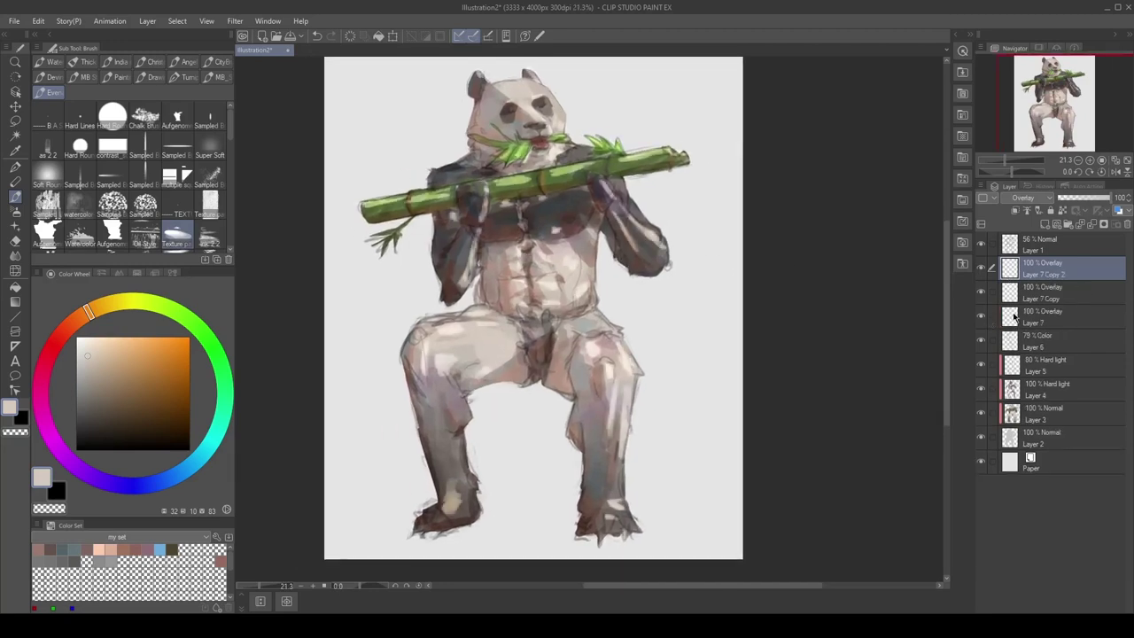
Duplicate the Overlay light layer twice, hide the uppermost copy, and set Layer 7 and Layer 7 Copy to Normal blending
key(ctrl+c)
key(ctrl+v)
key(ctrl+v)
click(1033, 291)
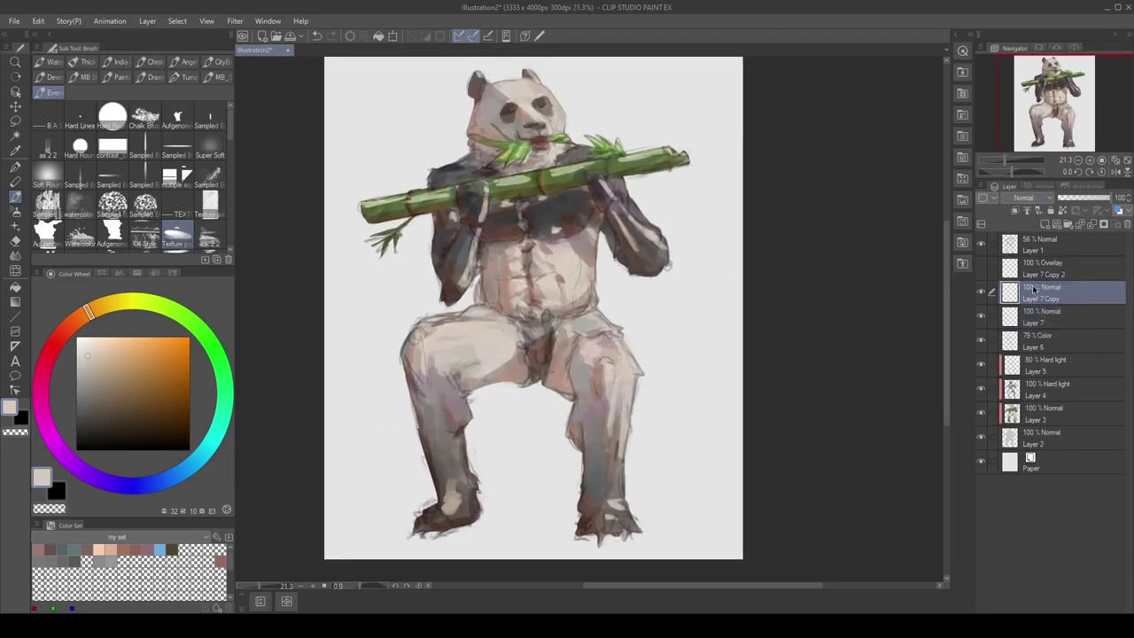
Tint the highlights on Layer 7 Copy green and those on Layer 7 pink for a chromatic aberration effect
key(ctrl+v)
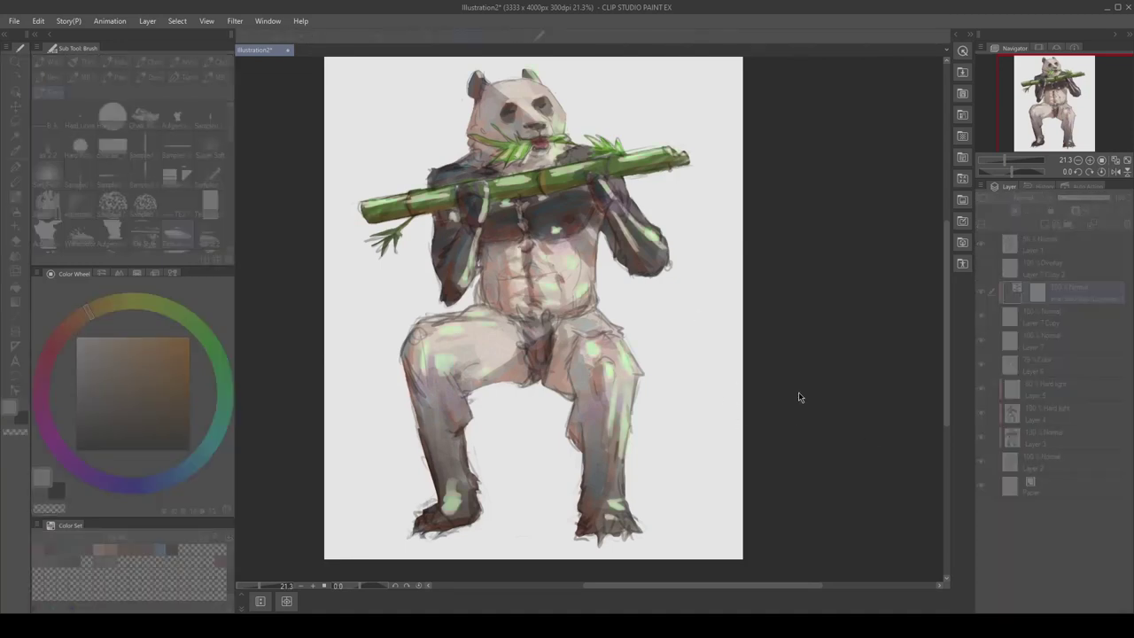
click(1049, 321)
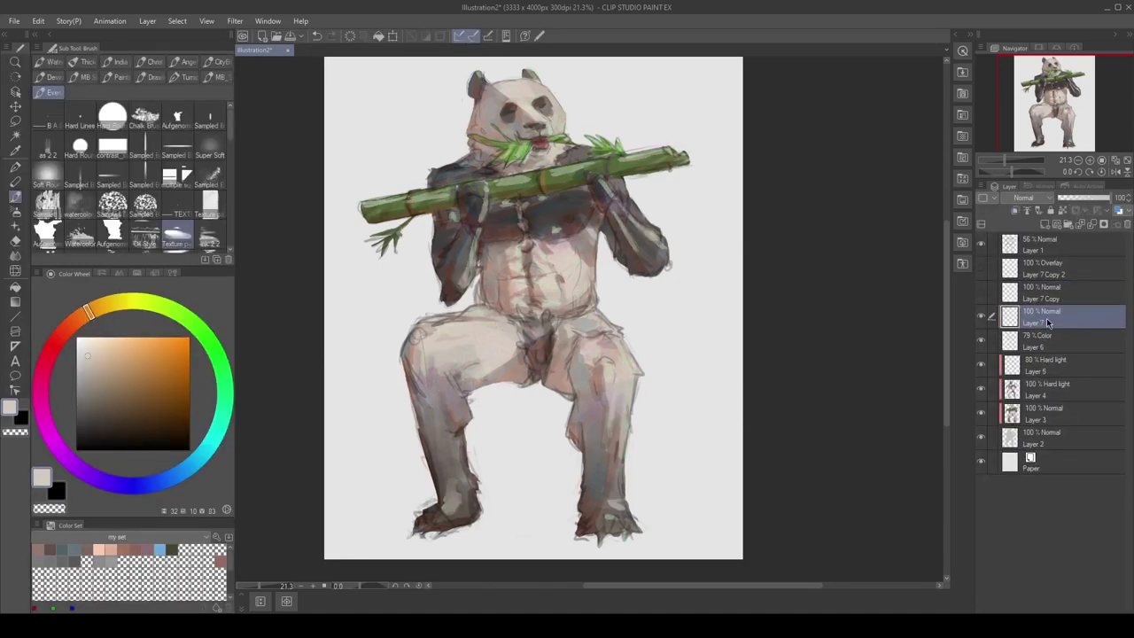
key(ctrl+v)
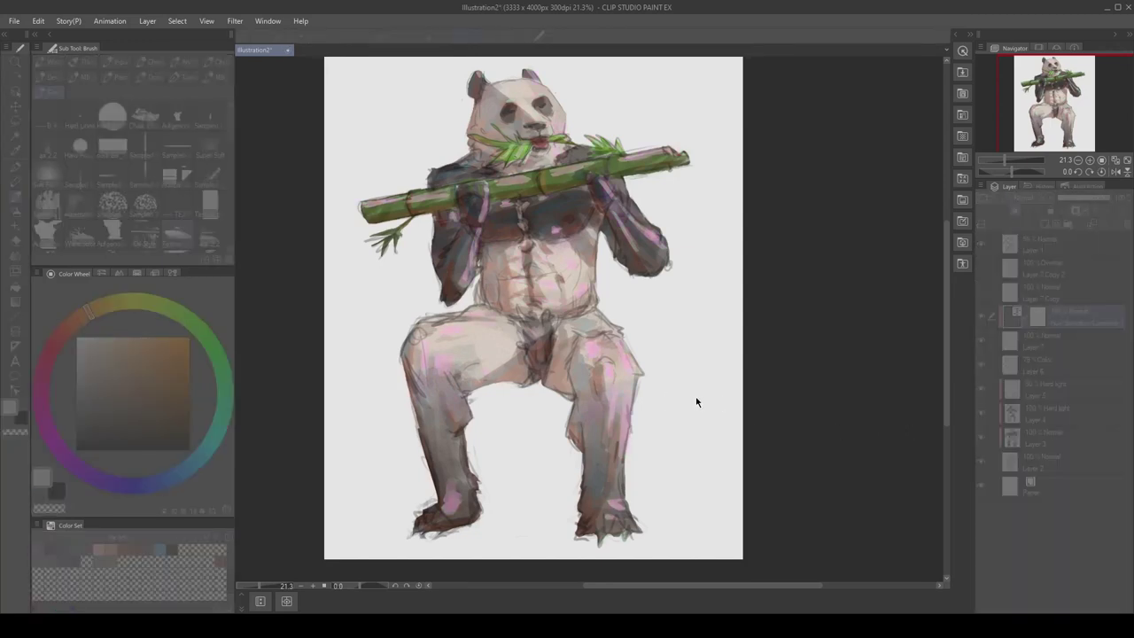
key(ctrl+z)
Offset the green highlight copy slightly with a transform, merge it into Layer 7, and lower the merged layer's opacity to 76%
click(1021, 297)
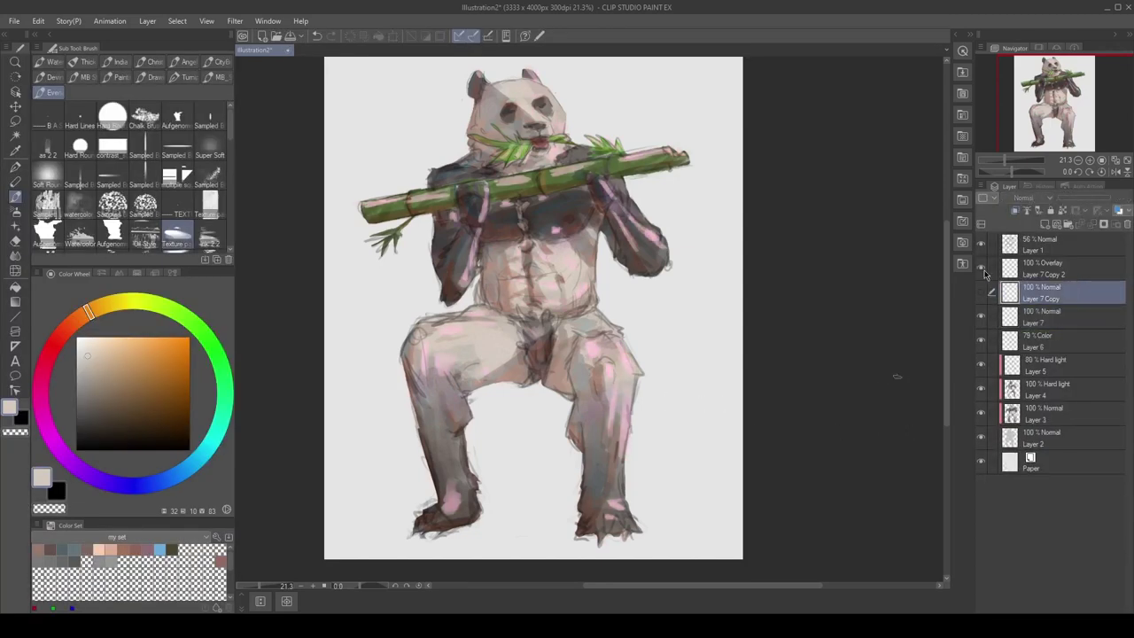
scroll(671, 286, up, 2)
key(ctrl+t)
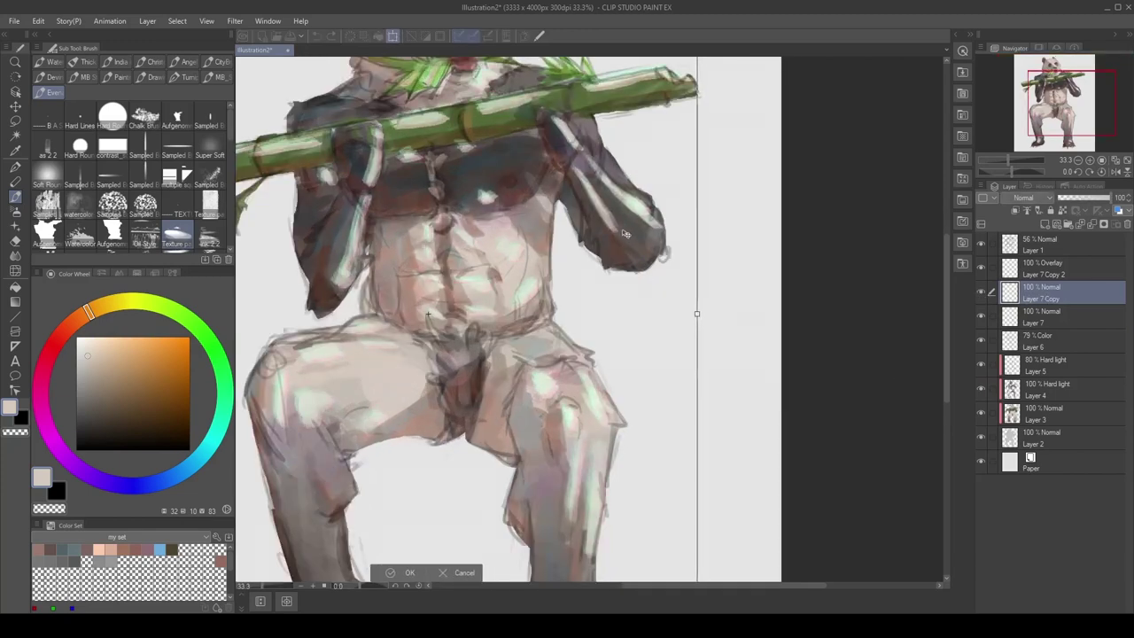
key(Return)
scroll(626, 233, down, 3)
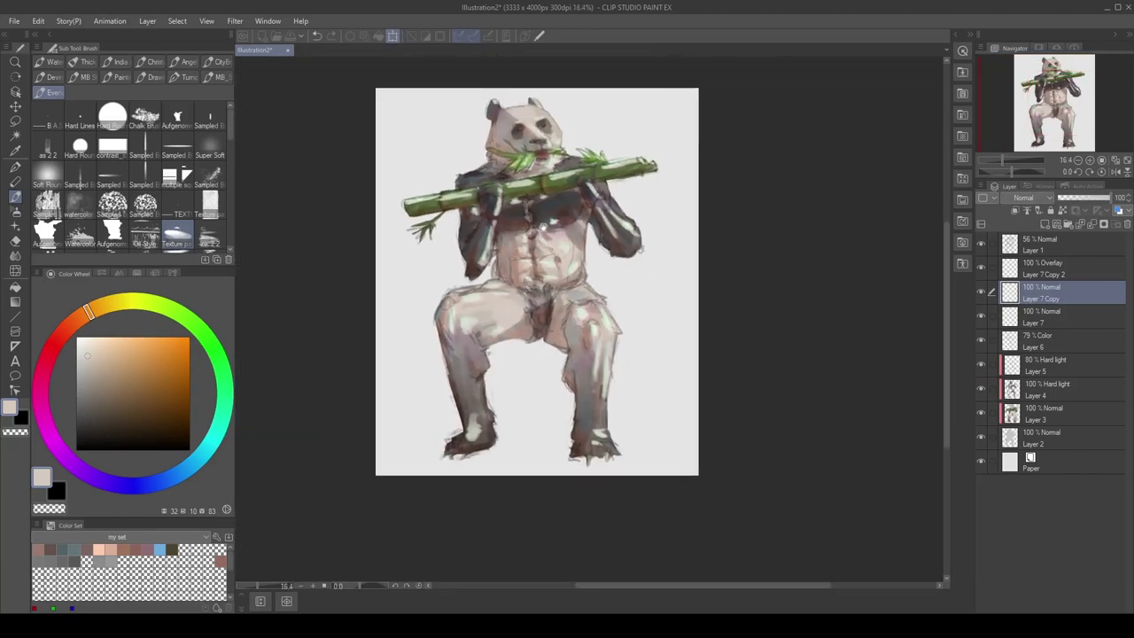
key(ctrl+e)
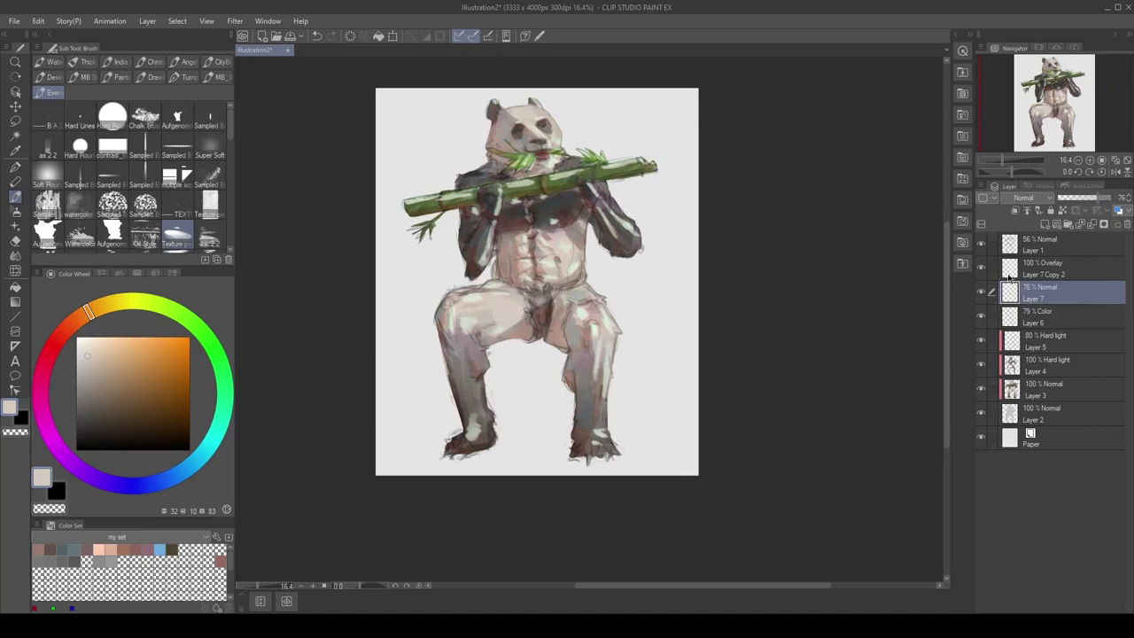
Set Layer 7 Copy 2 to 40% Overlay and Layer 7 to 57% Overlay, and merge them into one Overlay layer
key(alt+bracketright)
scroll(628, 241, down, 1)
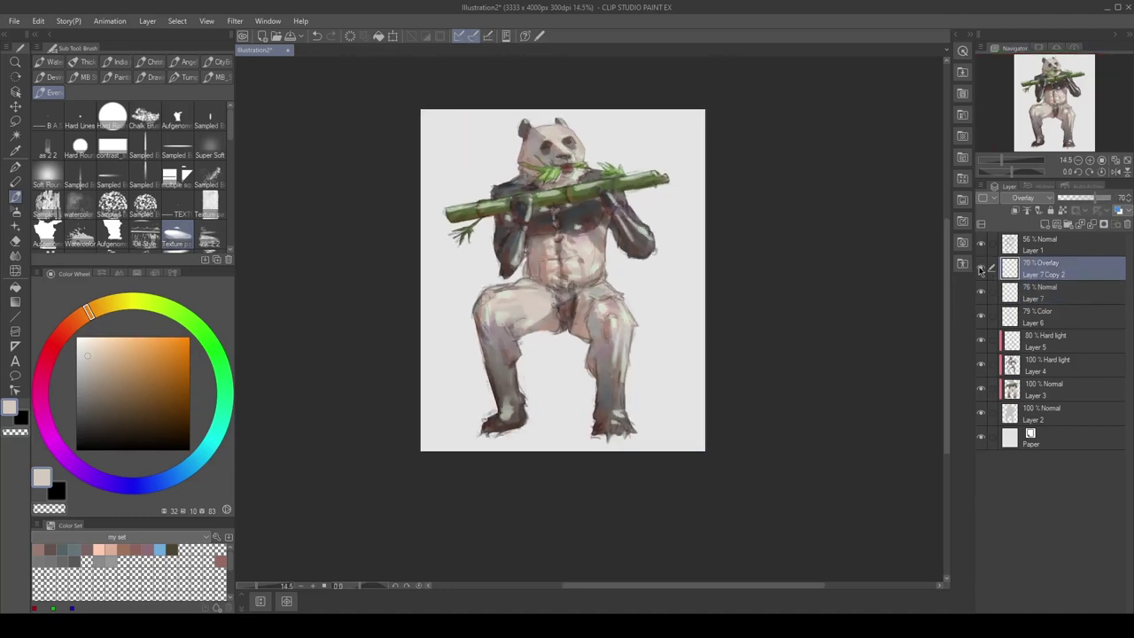
click(1068, 296)
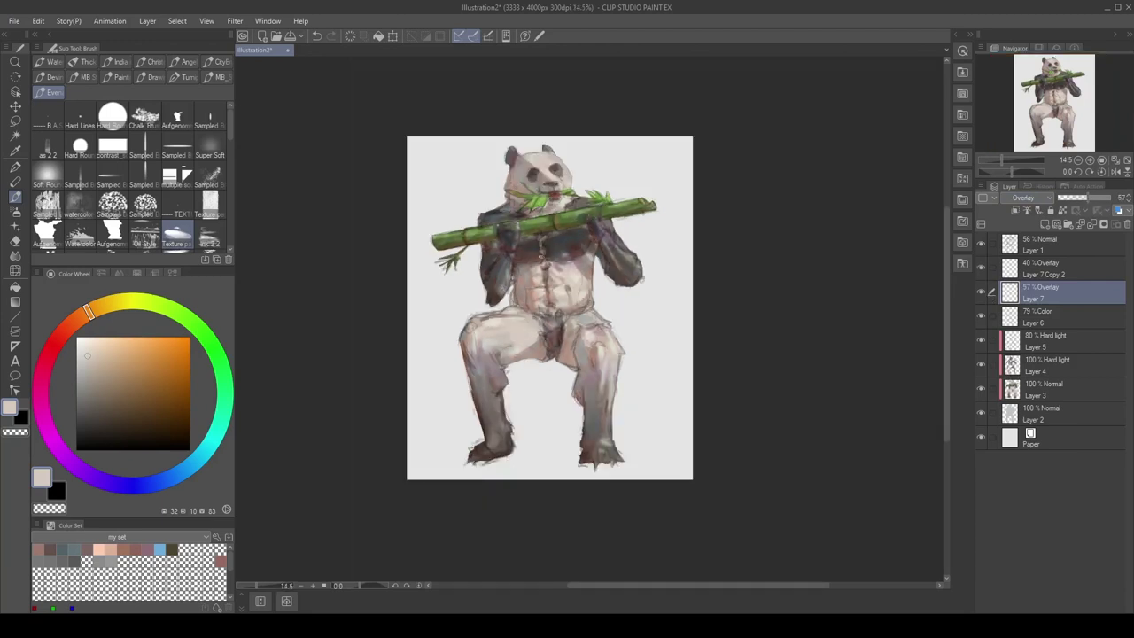
key(ctrl+e)
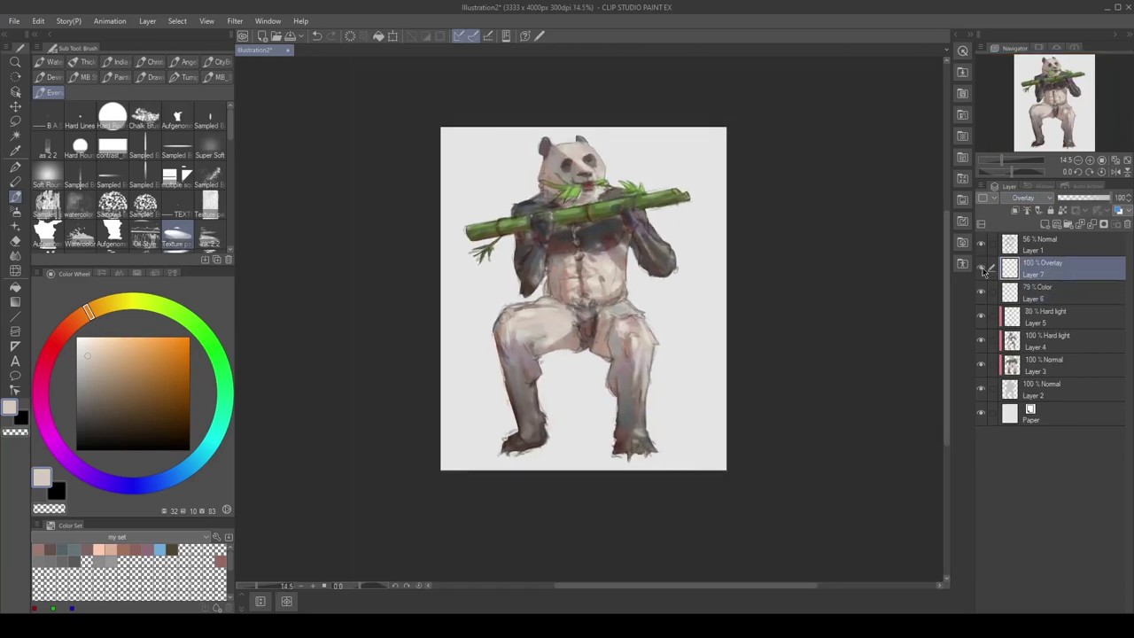
Create a new Normal layer named render1 above the sketch layer and return to the textured brush
key(m)
drag(750, 210, 768, 199)
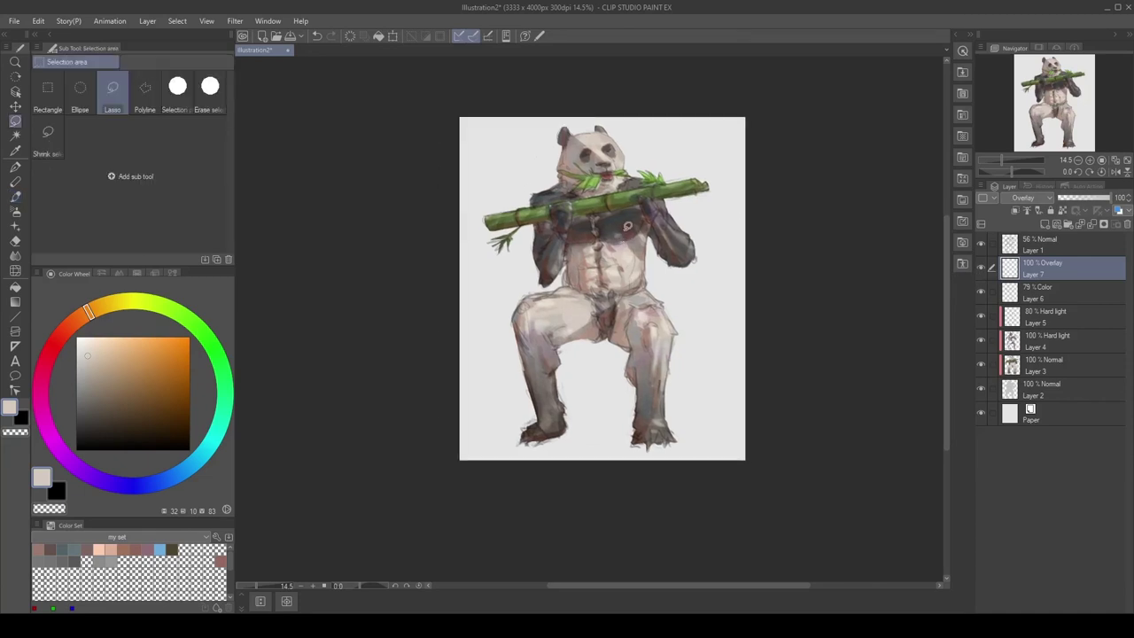
click(1047, 226)
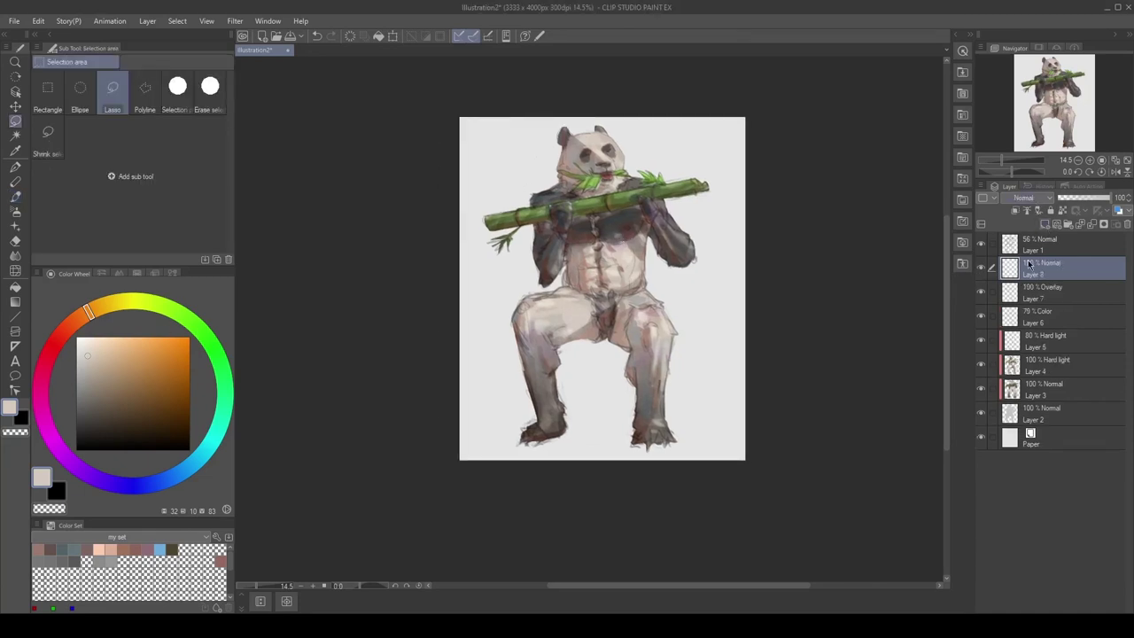
key(b)
click(183, 61)
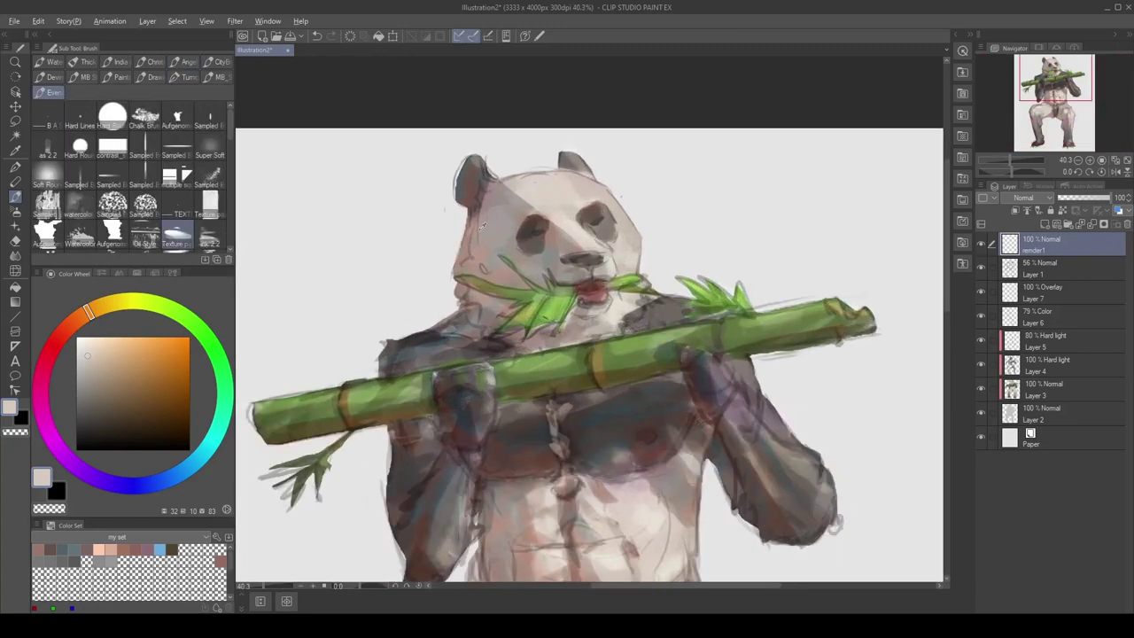
Paint over the outline of the panda's left cheek with sampled fur colours and soften it with the kneaded eraser
alt+click(483, 226)
alt+click(458, 244)
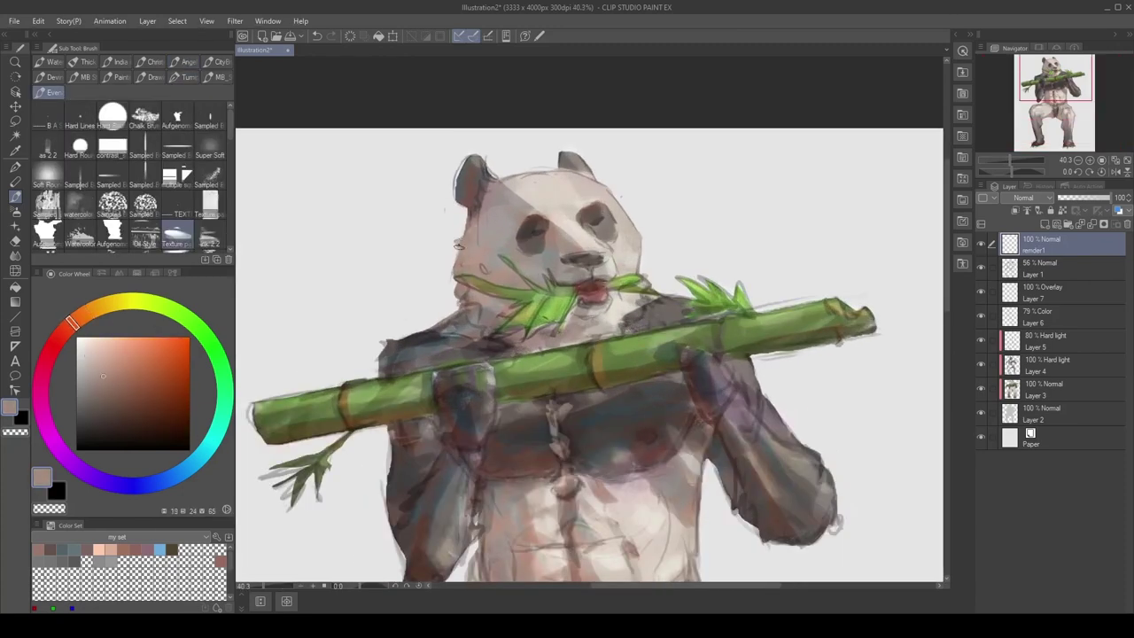
key(e)
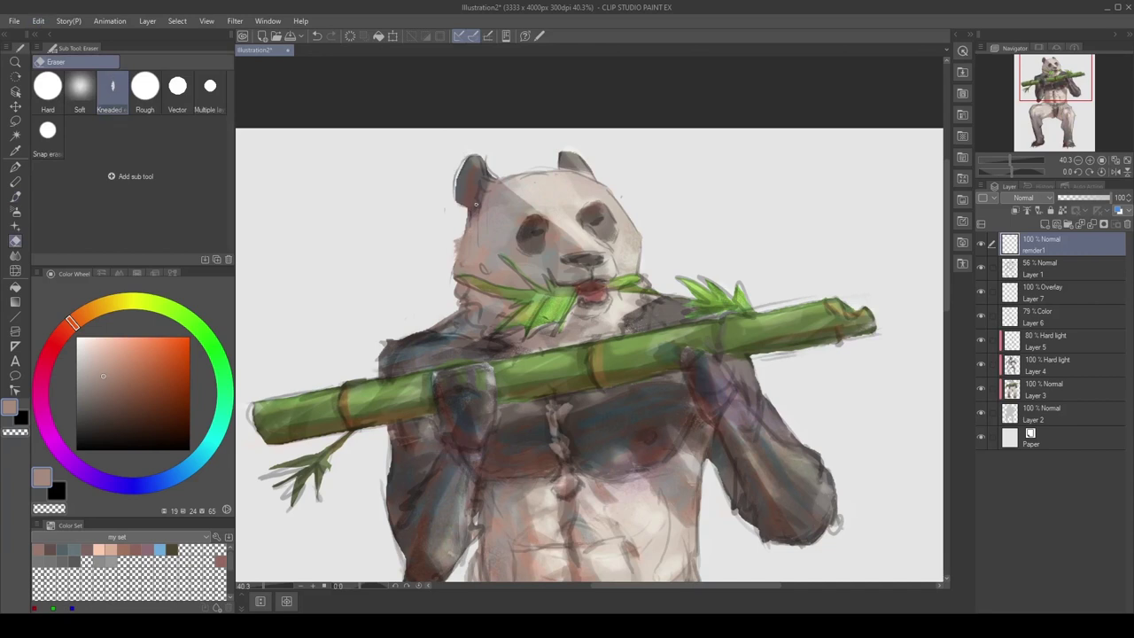
key(b)
Repaint the leaf stem and lower leaves beside the panda's cheek in sampled greens with the Basic round brush
alt+click(453, 277)
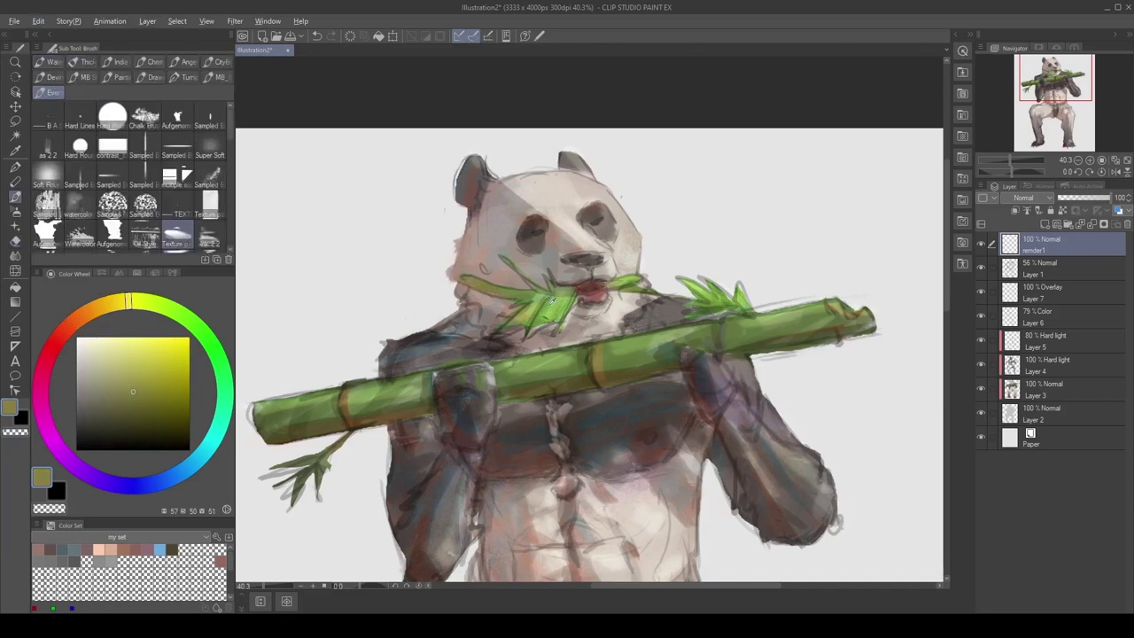
alt+click(553, 299)
click(215, 77)
click(210, 193)
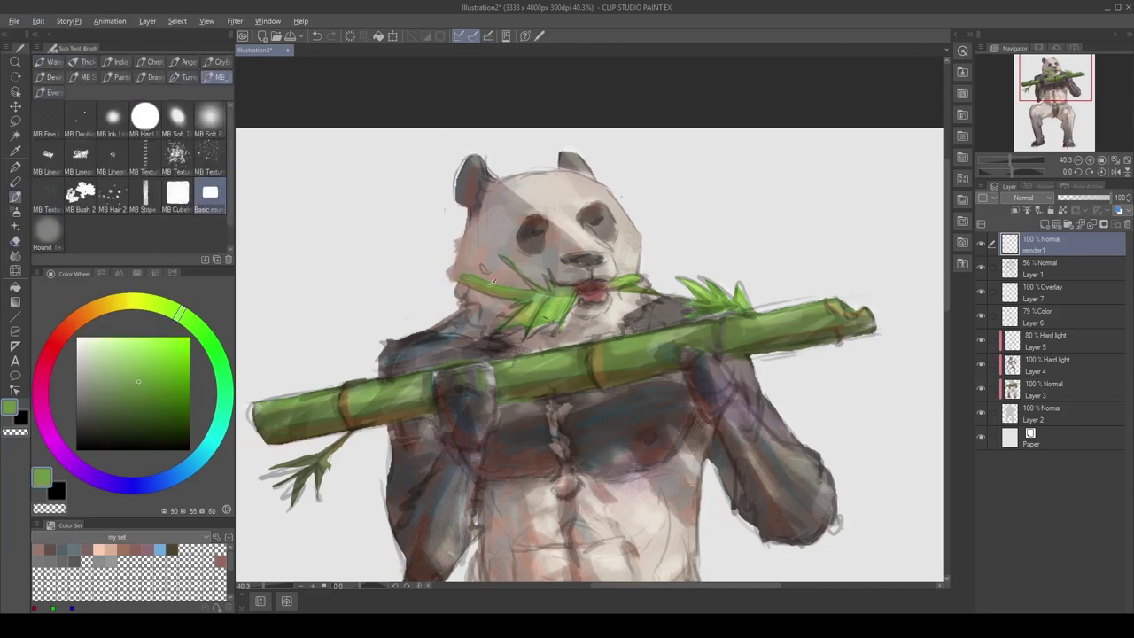
alt+click(492, 283)
alt+click(519, 296)
alt+click(512, 315)
alt+click(530, 316)
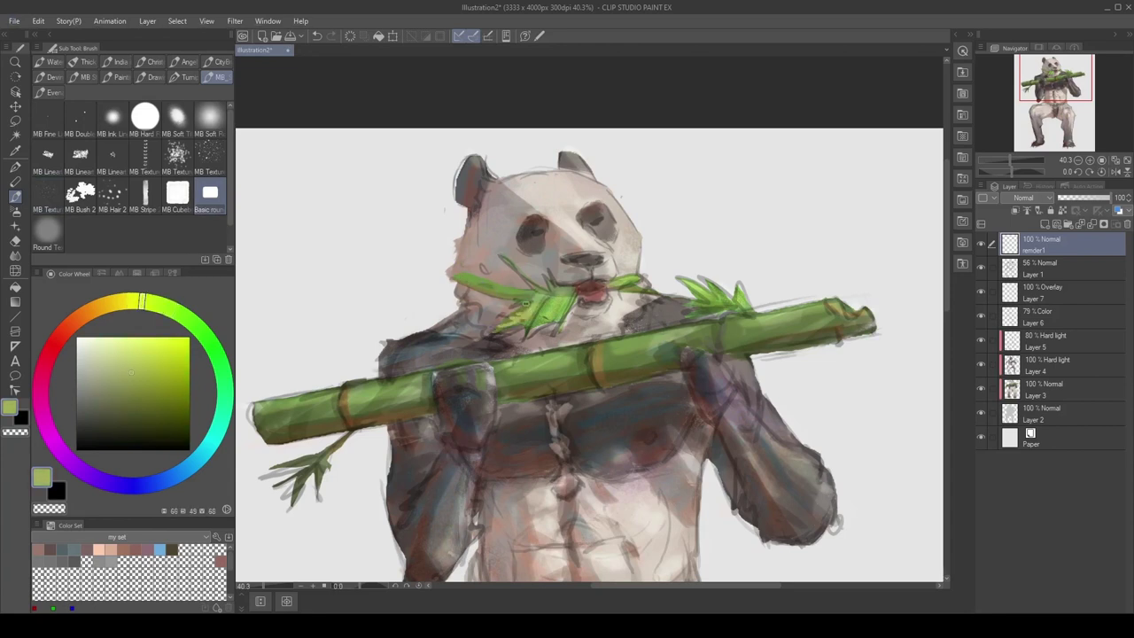
Sharpen the individual leaf blades below the mouth with light and dark sampled green strokes
drag(541, 302, 535, 329)
alt+click(530, 301)
drag(532, 266, 550, 301)
alt+click(569, 285)
alt+click(568, 286)
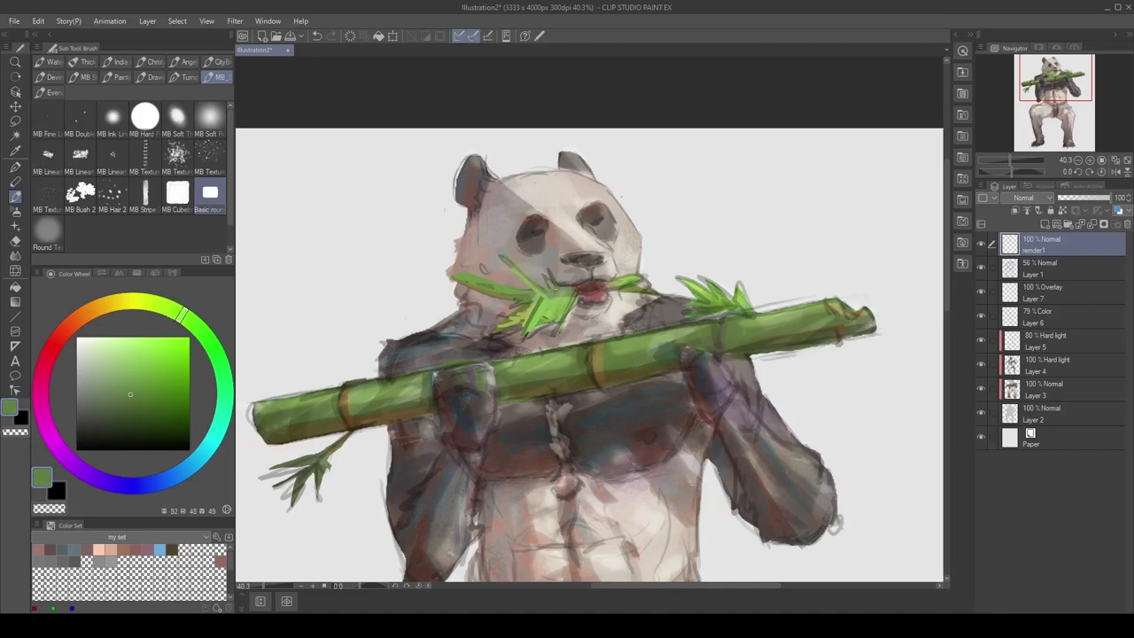
Refine the whole leaf sprig in the mouth, including the stem tip beyond the muzzle, with sampled yellow-greens
scroll(554, 303, down, 3)
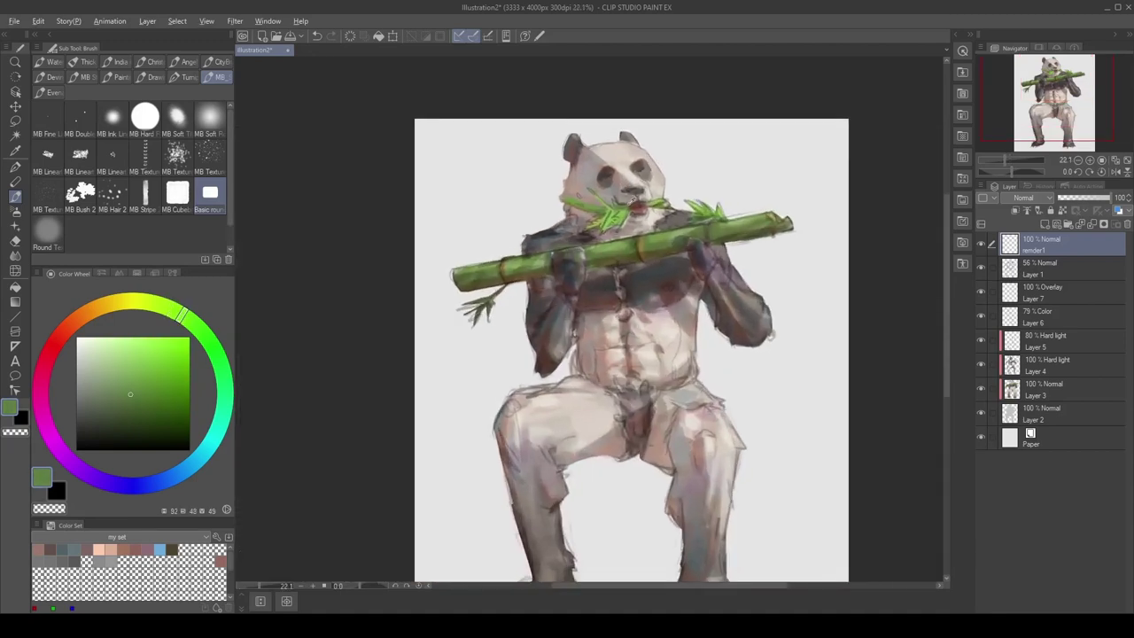
alt+click(620, 226)
alt+click(598, 207)
alt+click(664, 198)
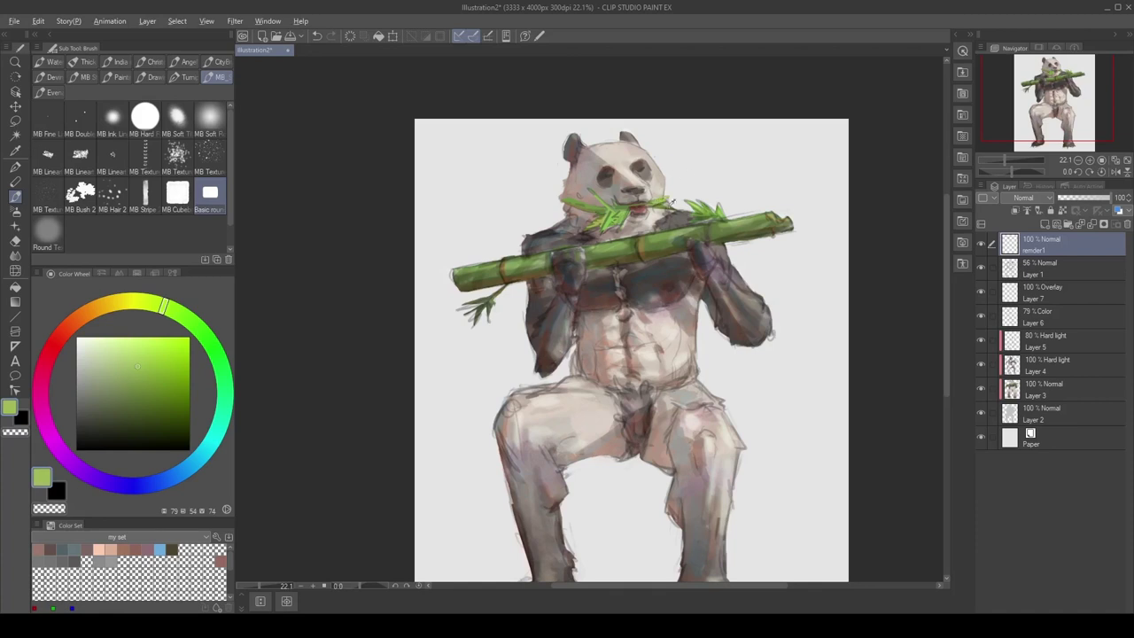
alt+click(672, 204)
alt+click(631, 203)
alt+click(596, 220)
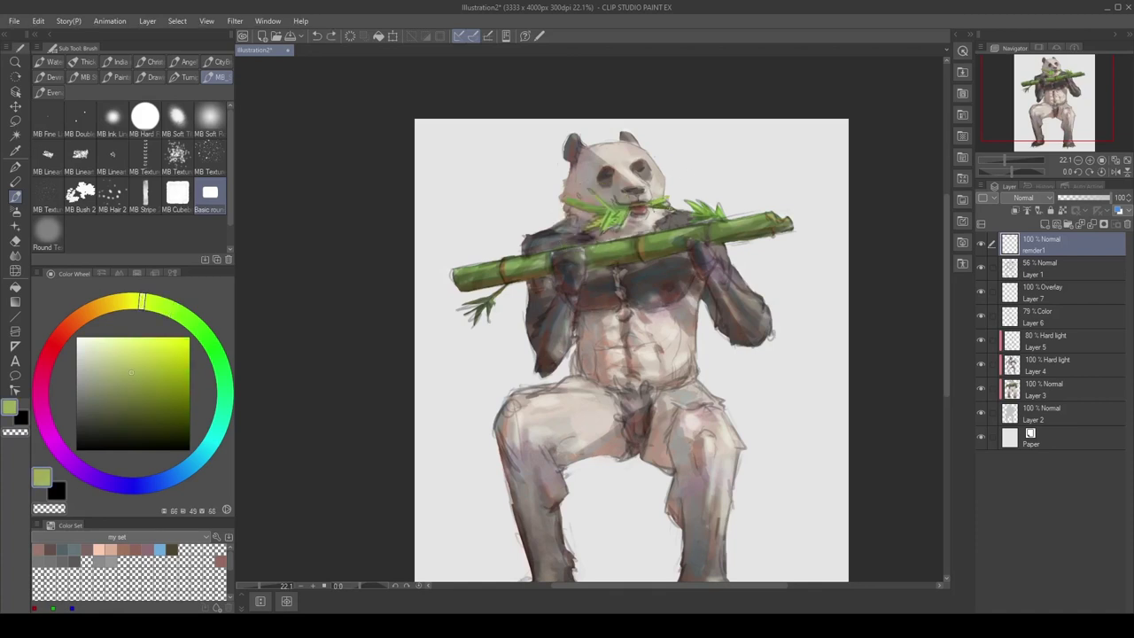
alt+click(666, 207)
Repaint the leaf cluster growing from the top of the bamboo pole with sampled greens
alt+click(709, 207)
alt+click(718, 207)
alt+click(716, 211)
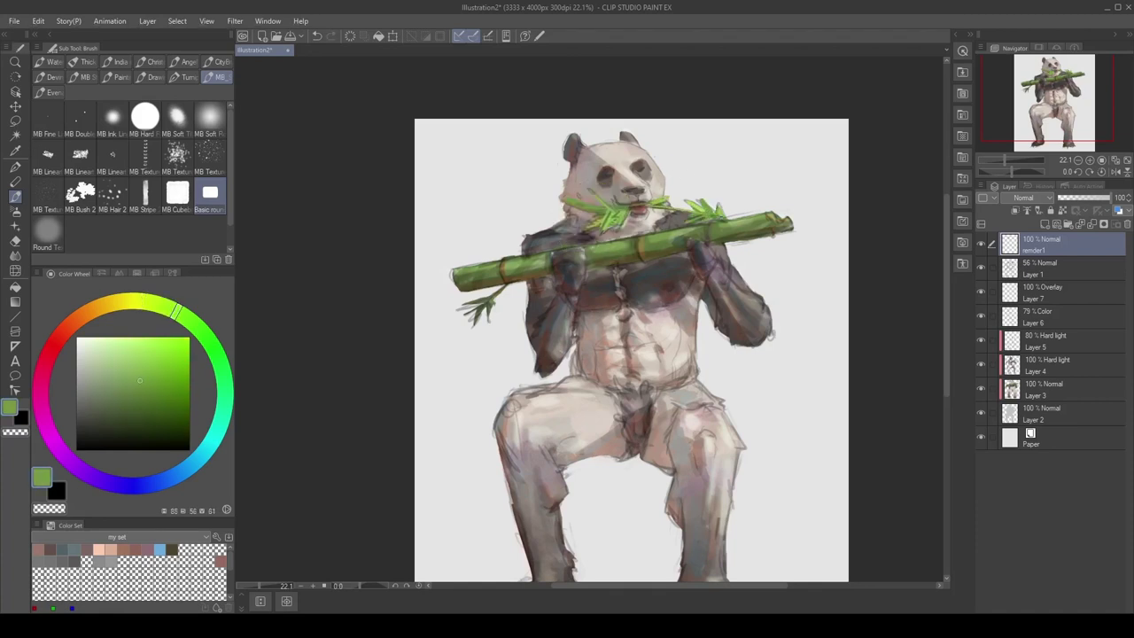
Repaint the bamboo pole from below the muzzle to its raised end with sampled light and dark greens
alt+click(678, 232)
alt+click(677, 233)
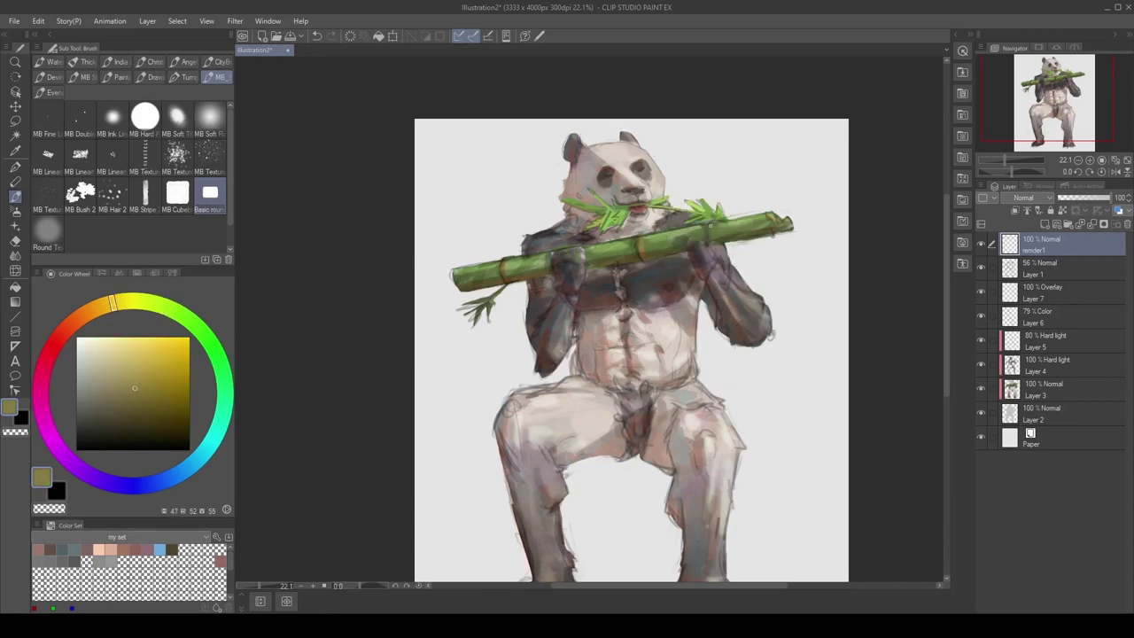
alt+click(677, 250)
alt+click(728, 225)
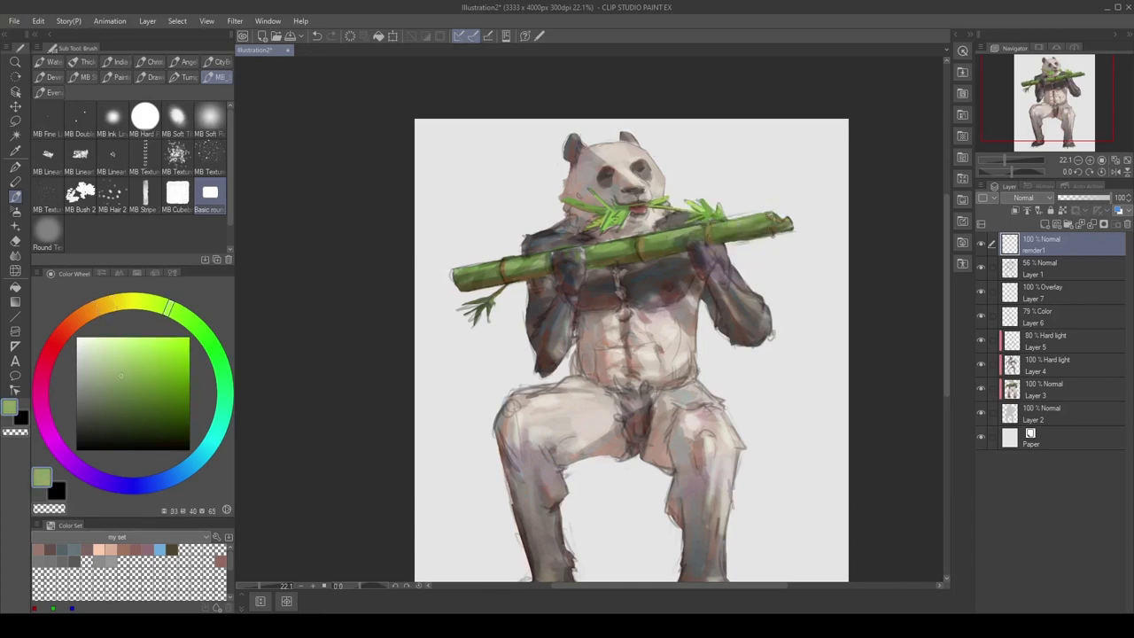
alt+click(771, 218)
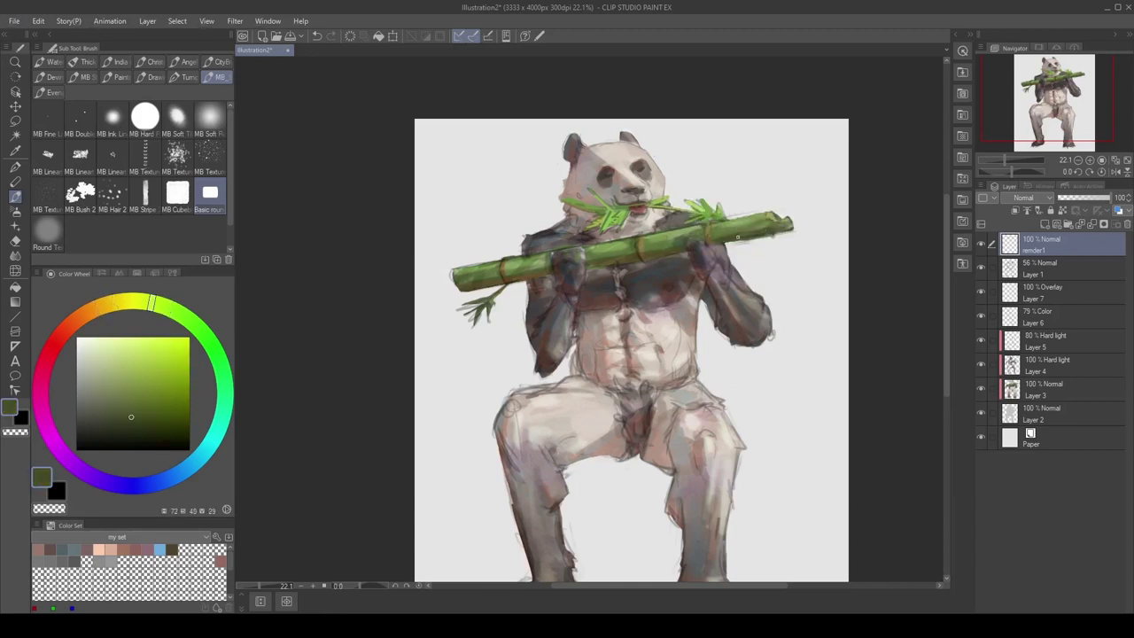
alt+click(762, 227)
Render the underside and middle of the bamboo pole between the hands and past the lower hand with sampled greens and olive browns
alt+click(668, 254)
alt+click(619, 262)
alt+click(606, 258)
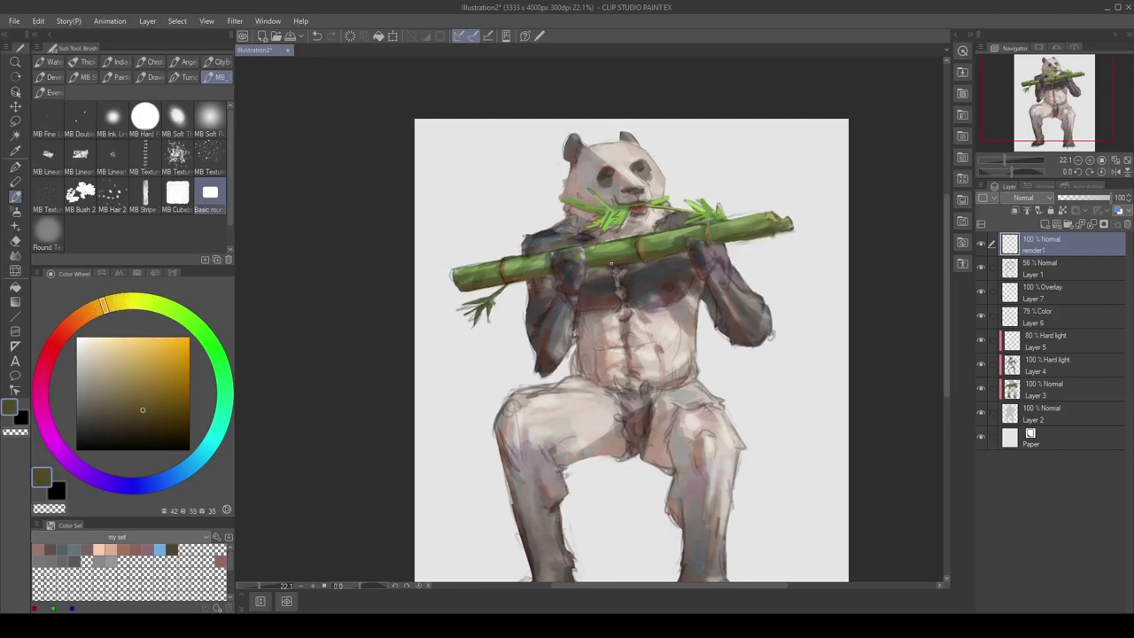
alt+click(611, 250)
alt+click(540, 260)
alt+click(522, 264)
alt+click(491, 270)
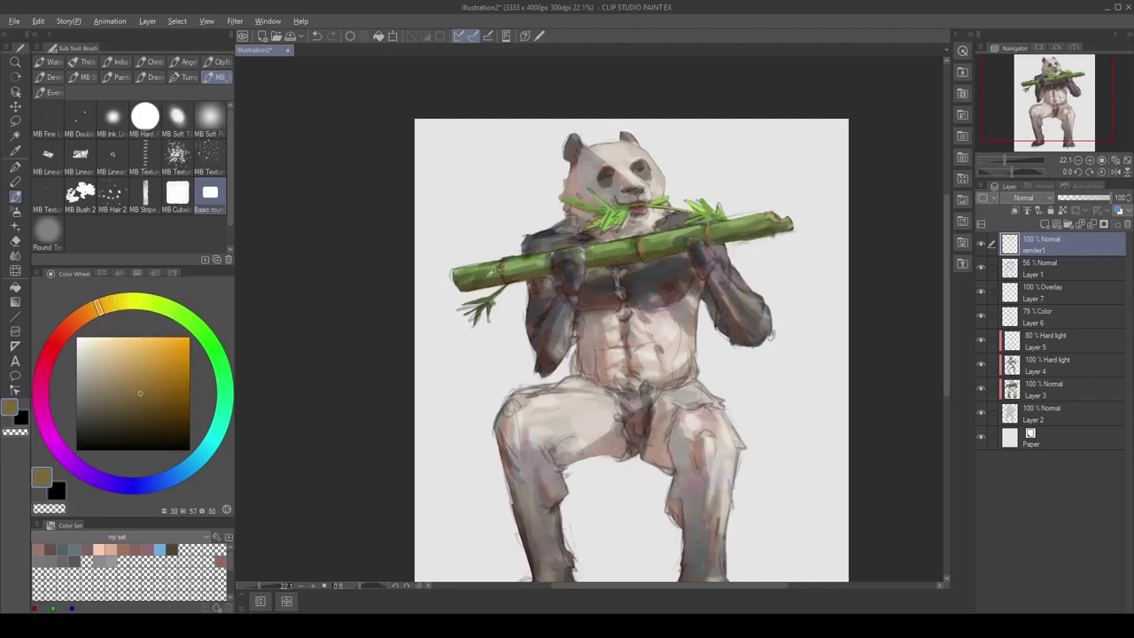
Clean up the pole's lower end and its nearby surface with sampled green strokes
alt+click(483, 272)
alt+click(470, 268)
alt+click(466, 267)
alt+click(465, 277)
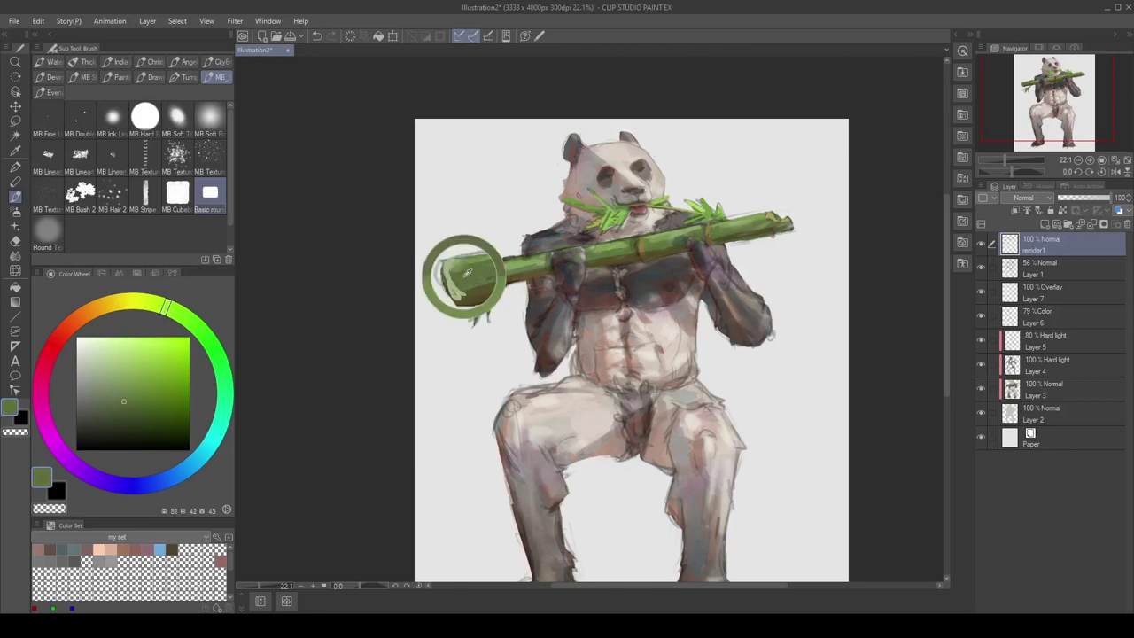
alt+click(482, 280)
alt+click(517, 265)
alt+click(516, 265)
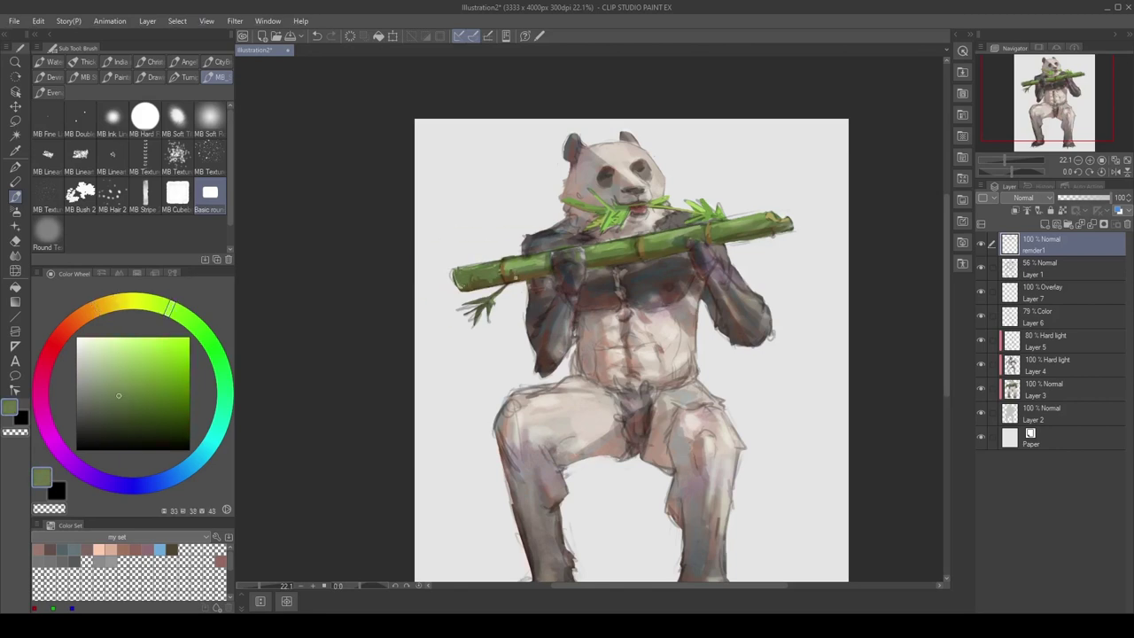
Add bark marks and shading around the pole's joints with sampled greens and browns
alt+click(634, 241)
alt+click(654, 247)
alt+click(654, 248)
alt+click(509, 274)
Repaint the leaf sprig hanging under the pole's lower end with sampled dark greens and yellow-green highlights
drag(509, 275, 483, 273)
alt+click(460, 299)
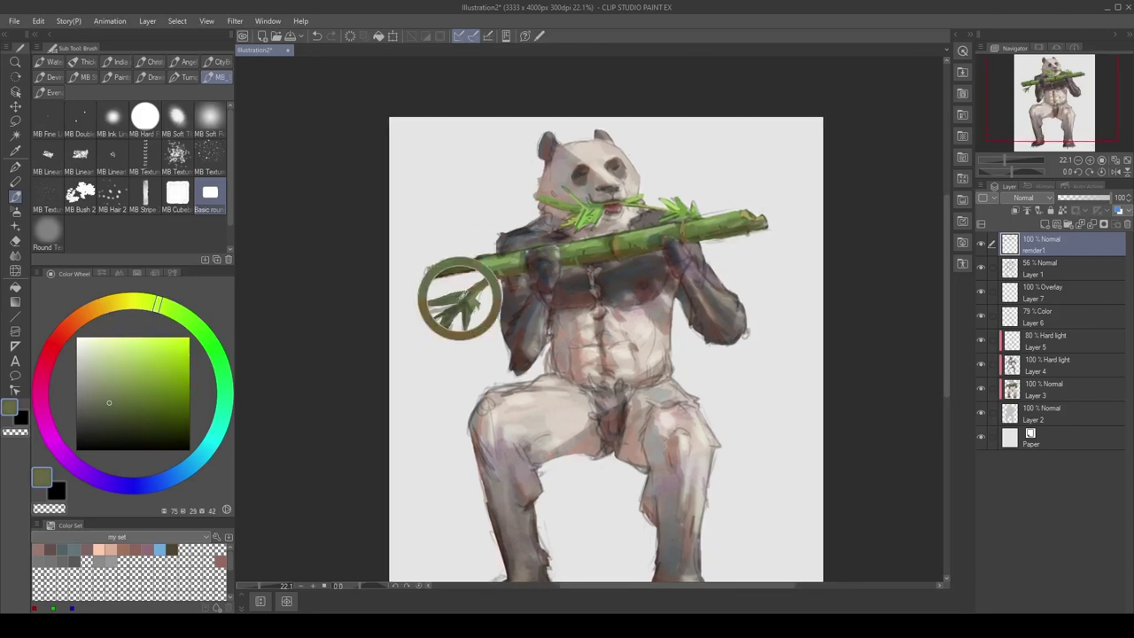
alt+click(454, 303)
alt+click(454, 310)
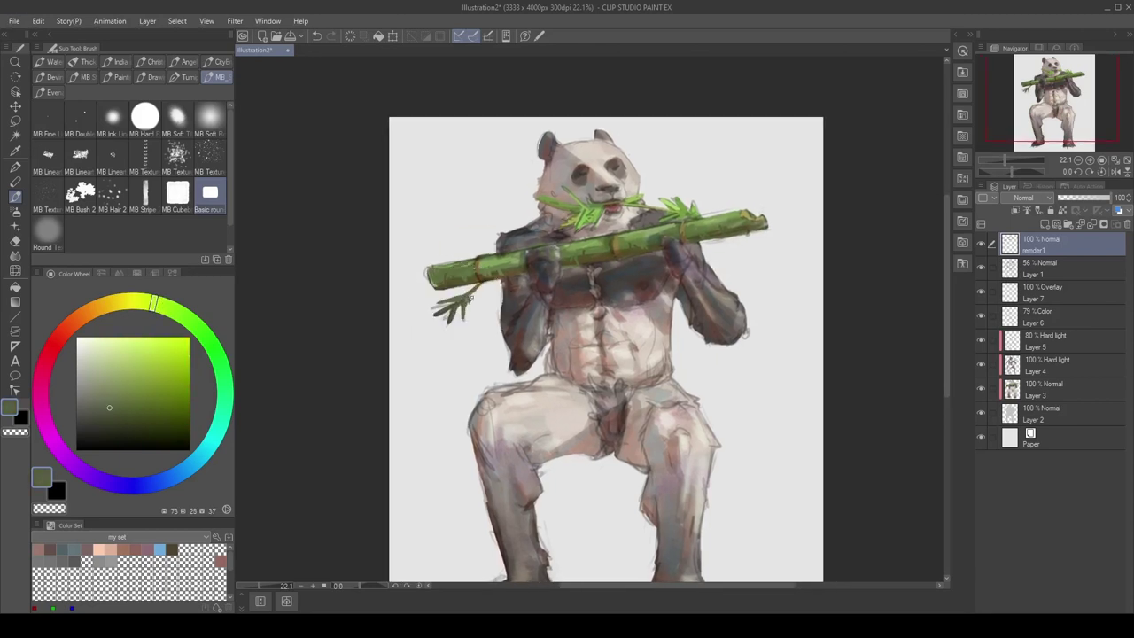
alt+click(575, 214)
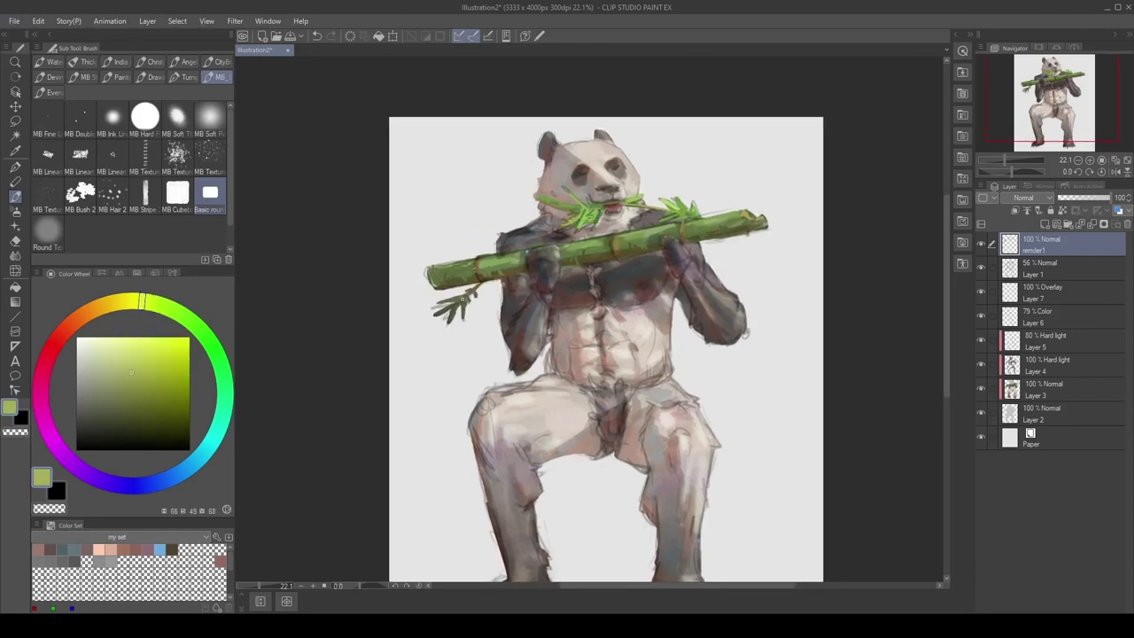
alt+click(465, 310)
Render the panda's nose bridge and muzzle with sampled off-white and warm grey tones
mouse_move(513, 291)
mouse_down()
mouse_move(497, 302)
mouse_move(526, 273)
mouse_up()
alt+click(599, 211)
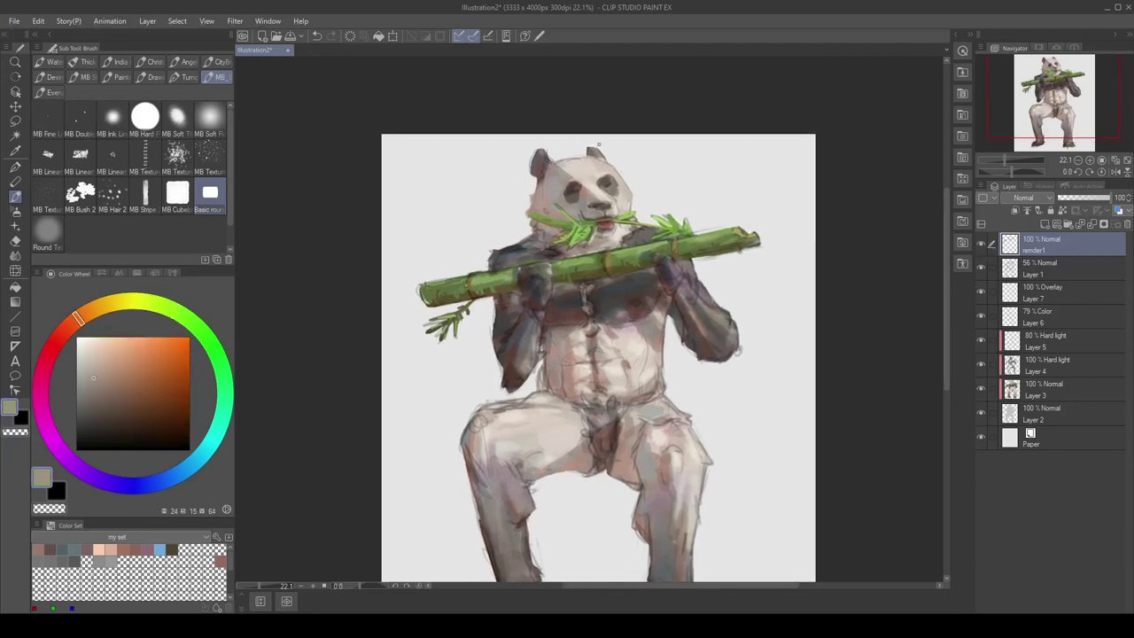
alt+click(587, 182)
alt+click(599, 191)
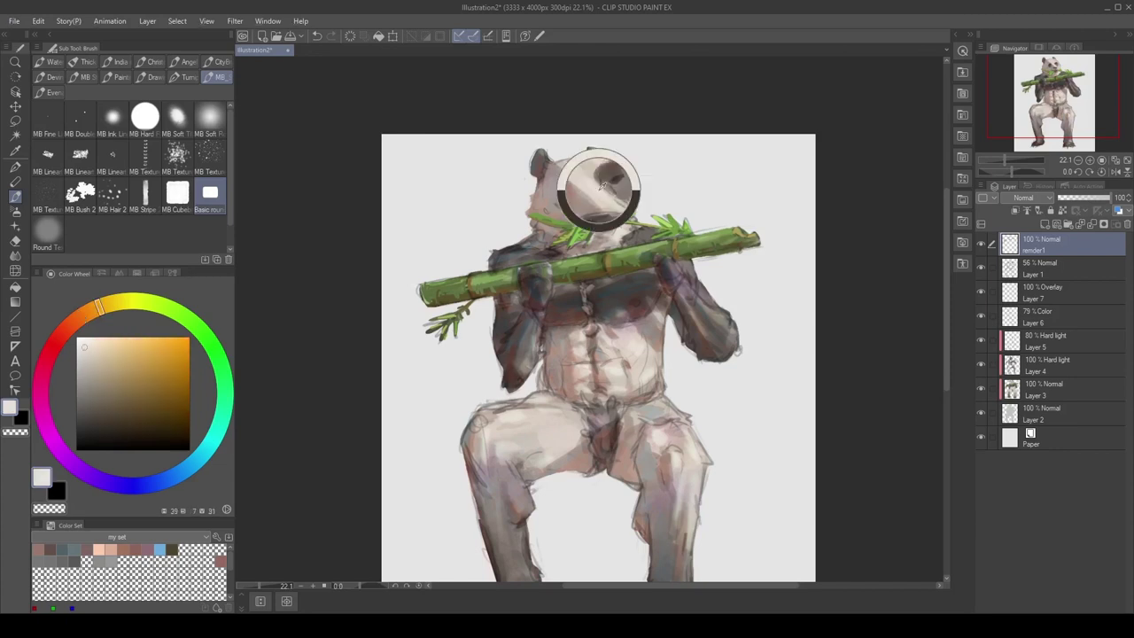
alt+click(594, 180)
alt+click(611, 209)
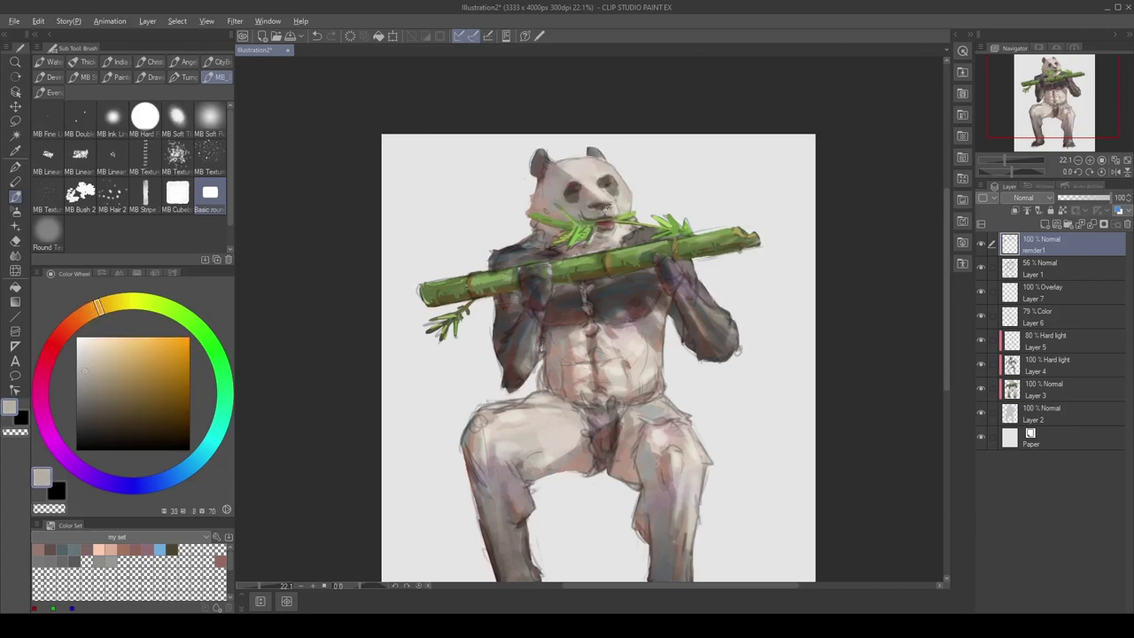
Paint the forehead and the area between the eye patches with sampled greys and light fur tones
alt+click(605, 194)
alt+click(561, 167)
alt+click(562, 158)
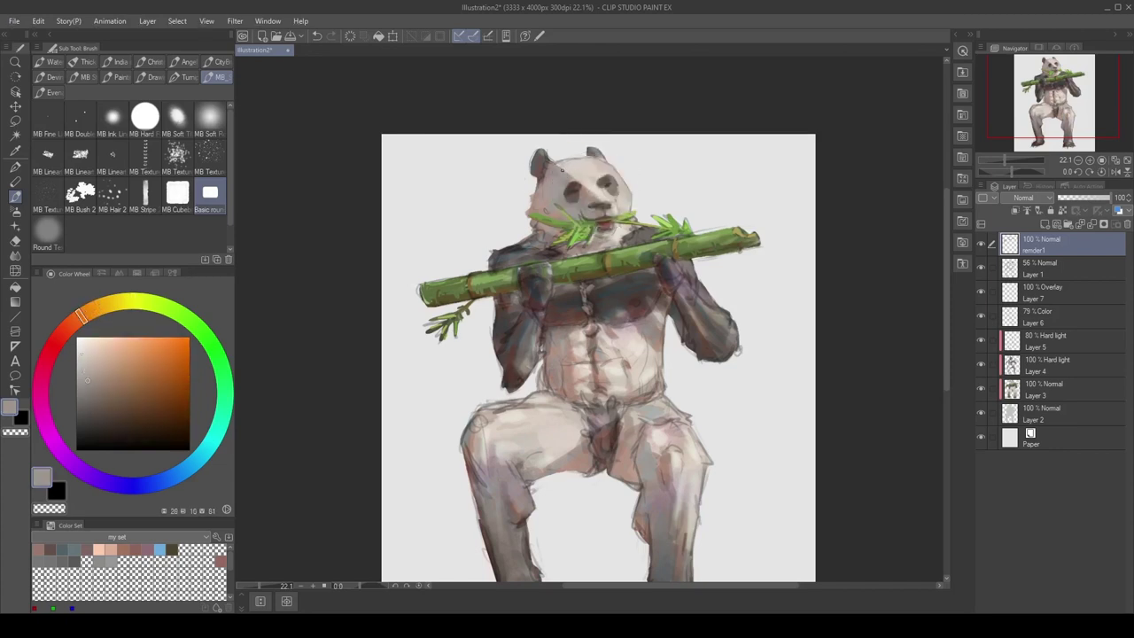
alt+click(590, 193)
Paint short fur strokes along the chin and throat below the mouth with sampled light tones
alt+click(609, 236)
alt+click(611, 237)
alt+click(618, 232)
alt+click(621, 232)
alt+click(625, 219)
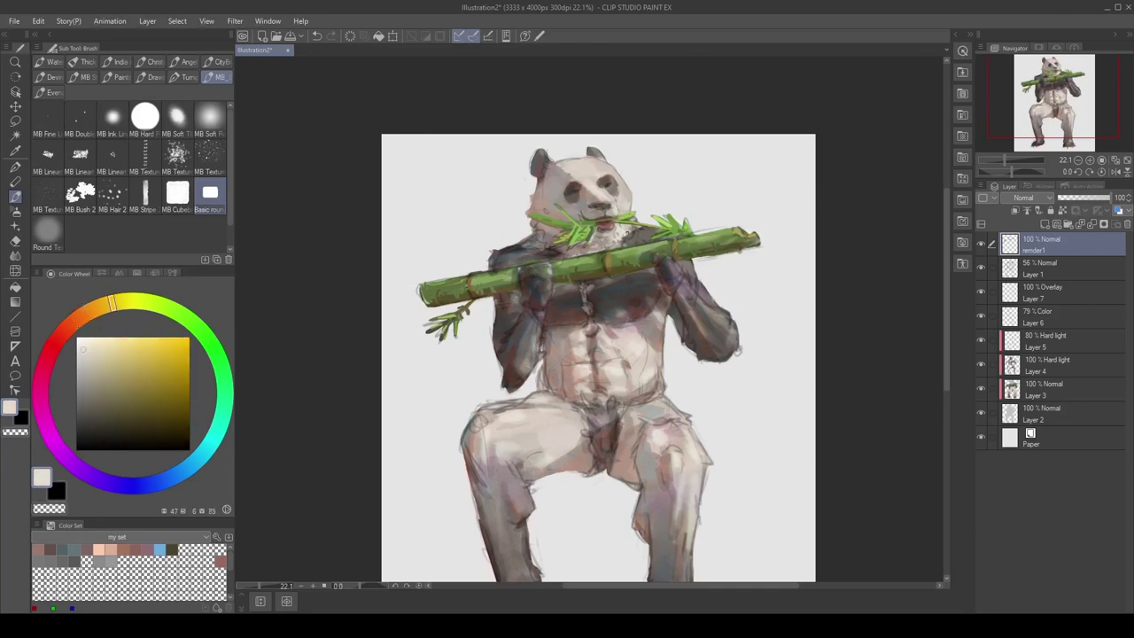
Break up the outline of the cheek and crown with small fur tufts in sampled light fur colours
alt+click(631, 204)
alt+click(624, 181)
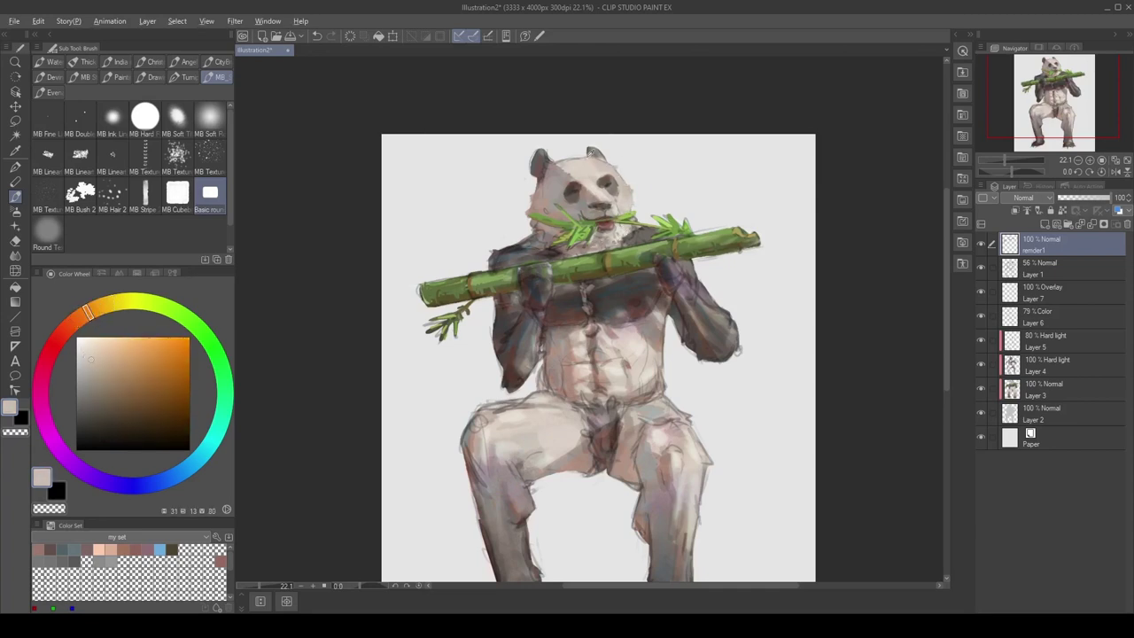
alt+click(565, 165)
alt+click(585, 157)
Repaint both ears with sampled dark greys and browns, defining their rims and inner shadows
alt+click(596, 153)
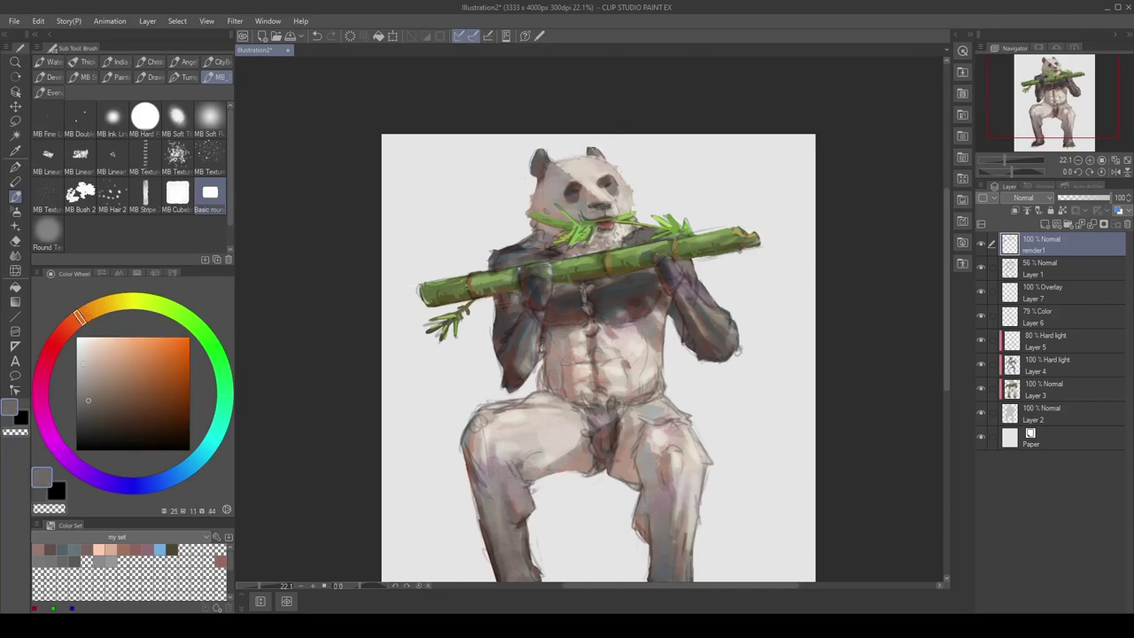
alt+click(604, 149)
alt+click(542, 156)
alt+click(538, 155)
alt+click(540, 172)
alt+click(542, 175)
scroll(534, 155, down, 2)
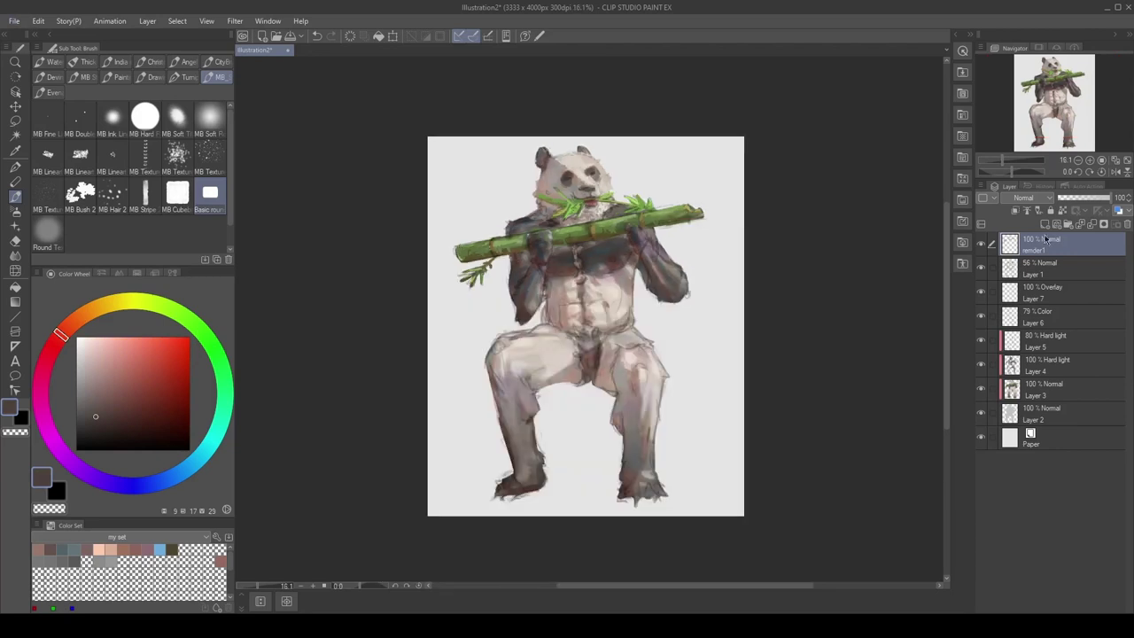
Render the shoulder above the pole beside the leaf sprig with sampled blue-black, grey and reddish-brown strokes
scroll(549, 281, up, 2)
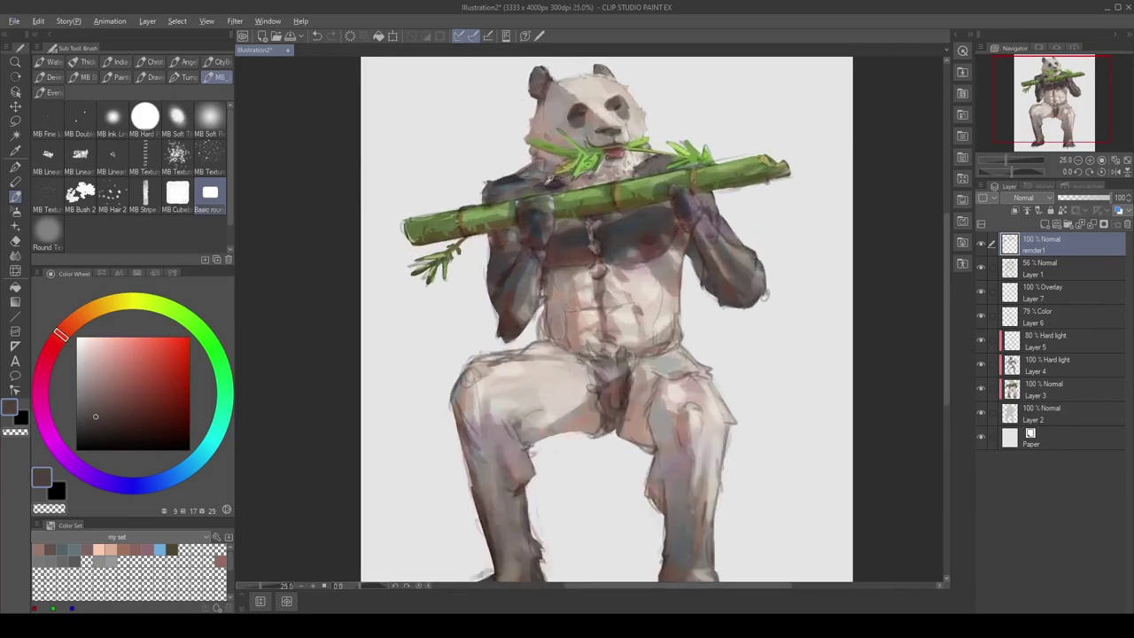
alt+click(551, 175)
alt+click(514, 177)
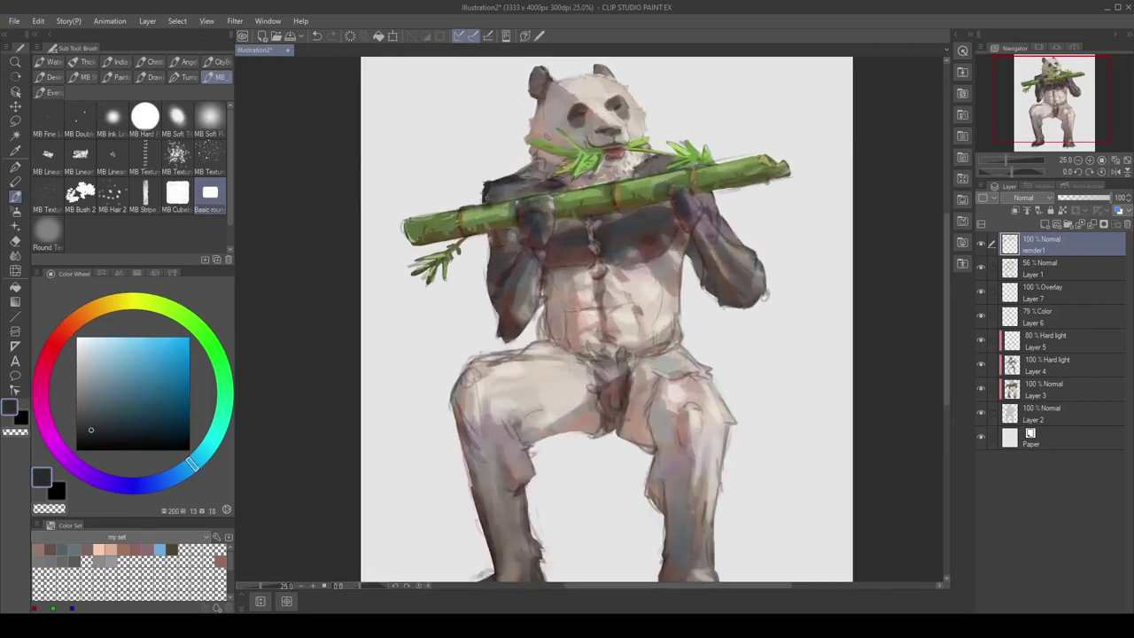
alt+click(508, 189)
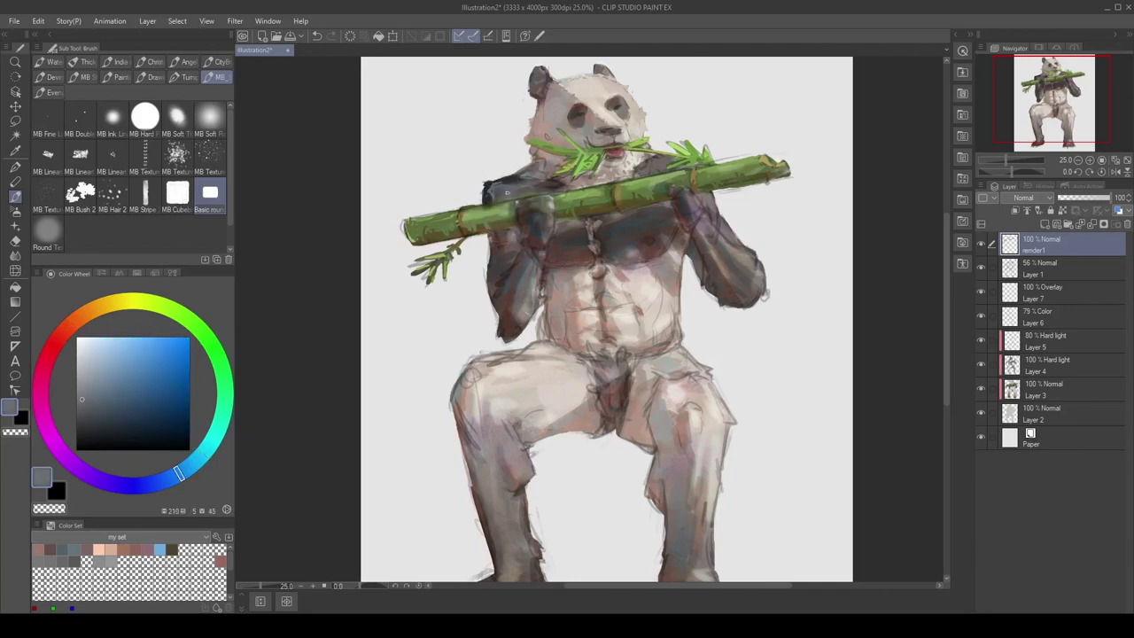
alt+click(511, 169)
alt+click(546, 189)
alt+click(549, 186)
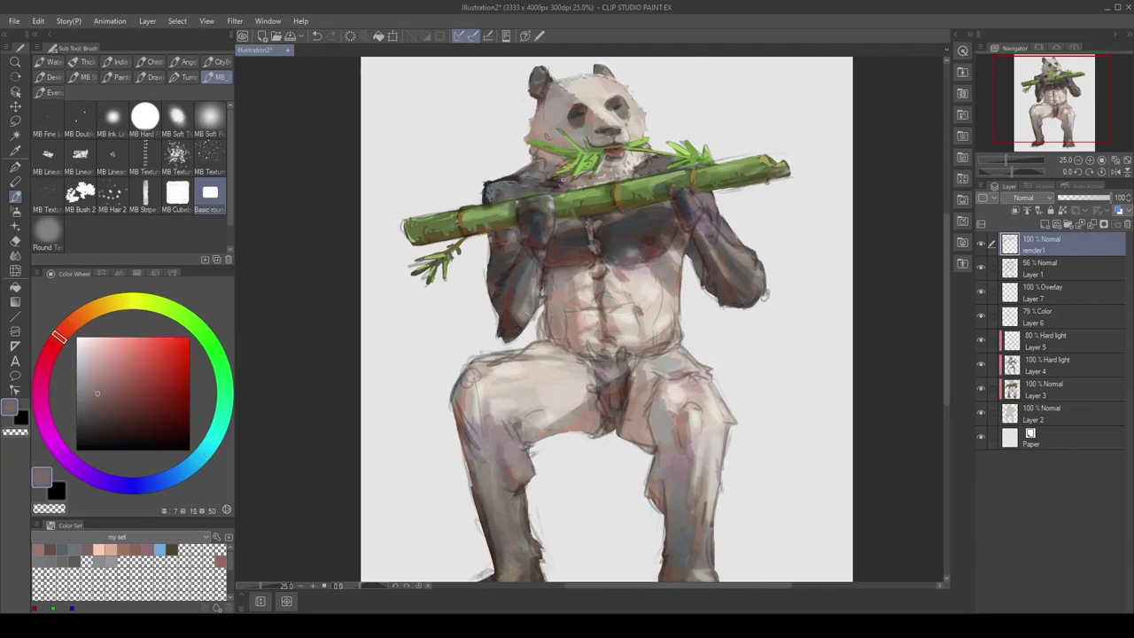
Add fur strokes where the neck meets the dark shoulders using sampled dark brown and pale fur tones
alt+click(551, 176)
alt+click(543, 181)
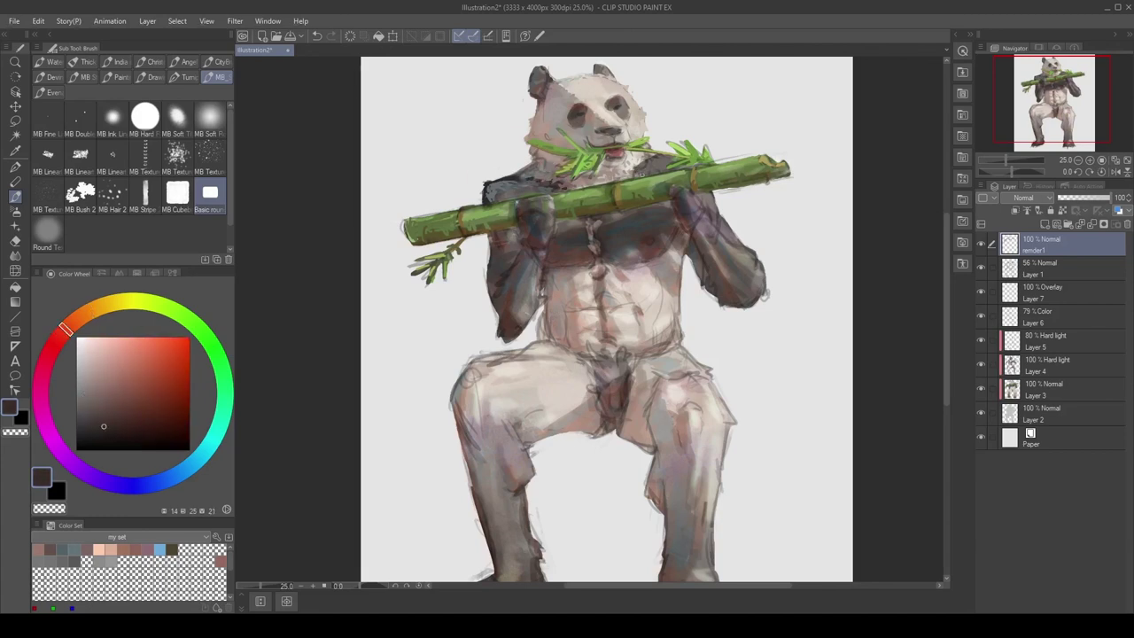
alt+click(639, 166)
alt+click(643, 152)
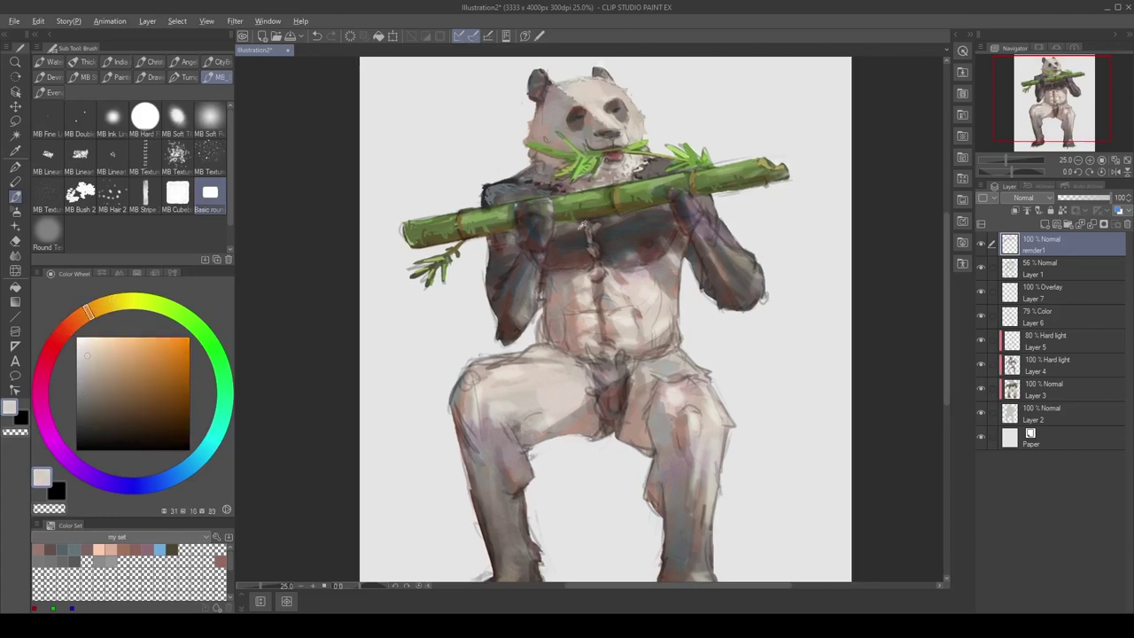
Paint pale grey fur tufts down the centre of the chest with sampled warm greys
alt+click(577, 223)
alt+click(615, 220)
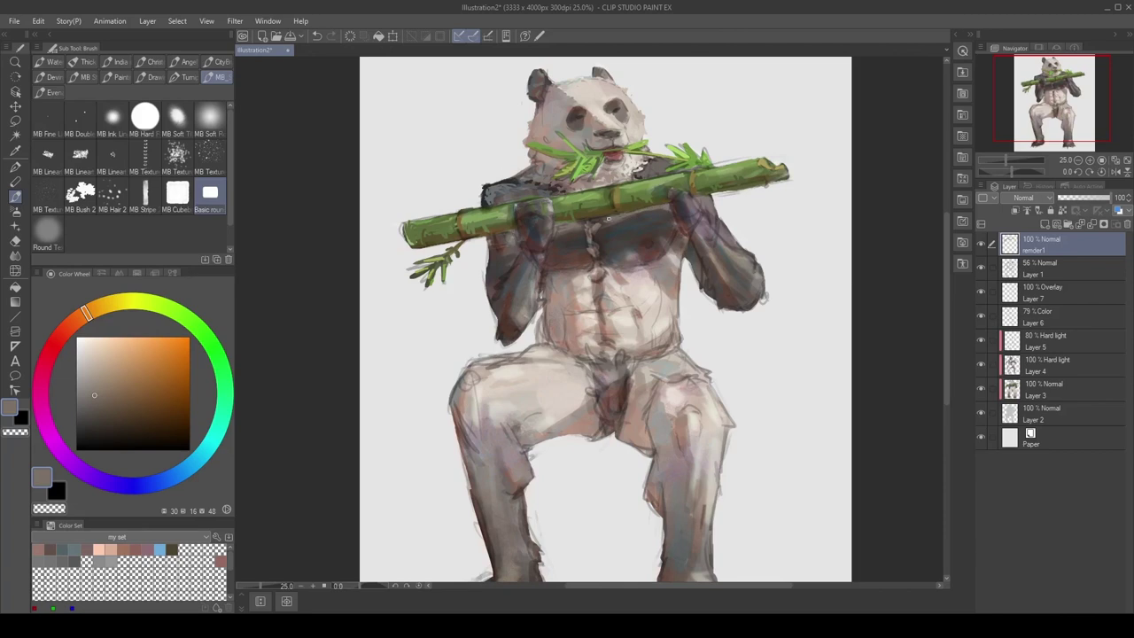
alt+click(604, 222)
alt+click(592, 235)
alt+click(595, 229)
alt+click(591, 235)
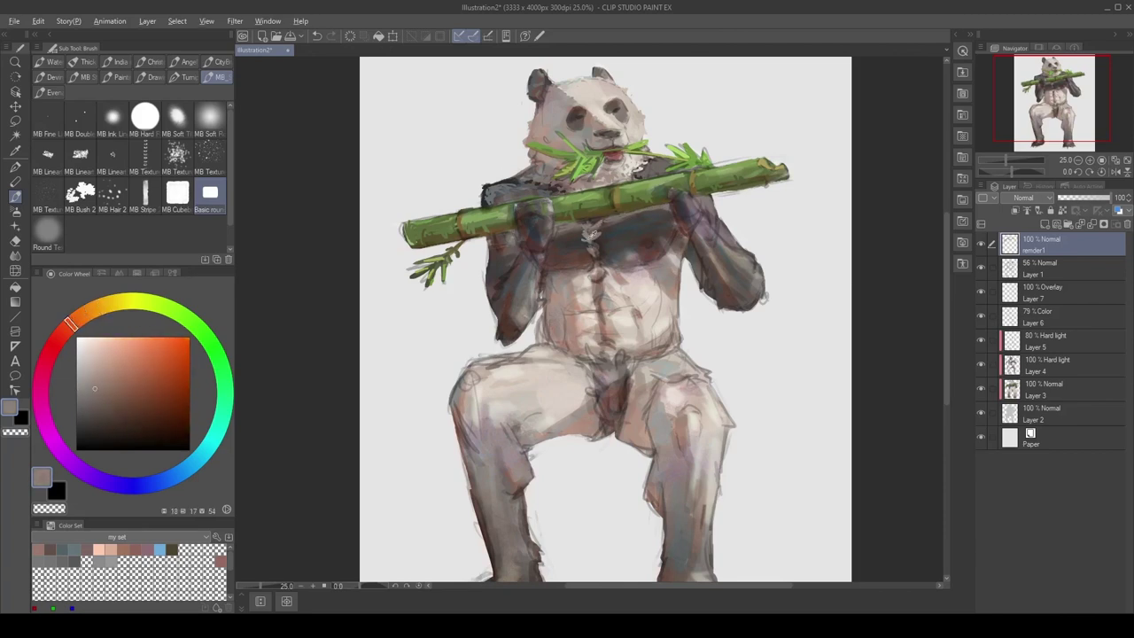
alt+click(594, 246)
alt+click(596, 251)
alt+click(598, 257)
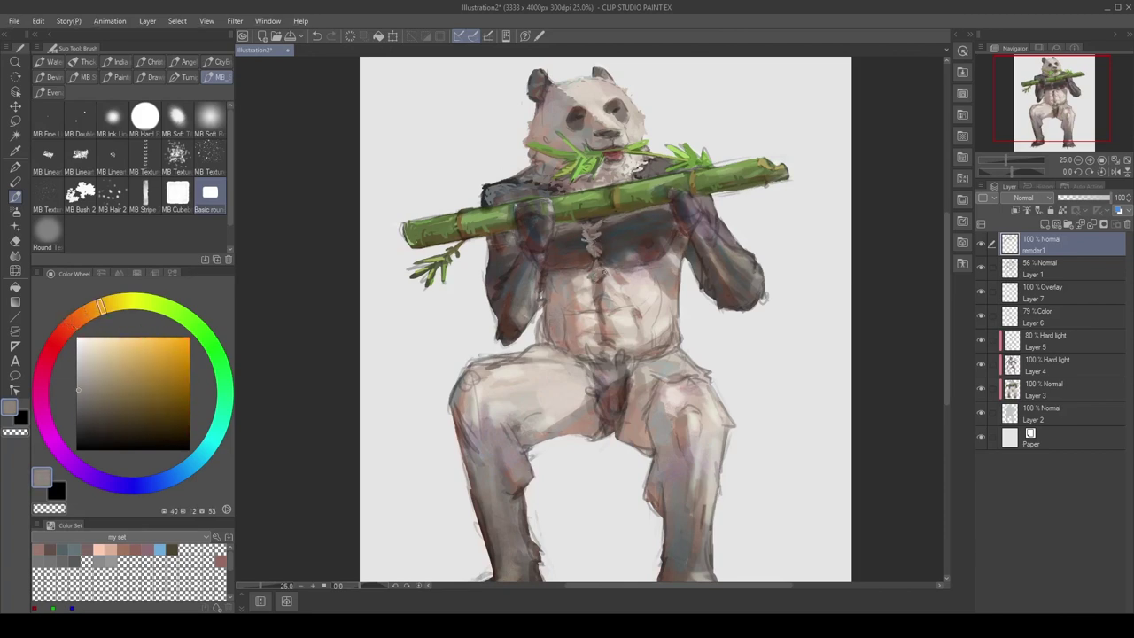
Roughen the shoulder outline with dark fur strokes and add light fur tufts along the neck and cheek edge
scroll(599, 252, down, 2)
scroll(508, 212, up, 2)
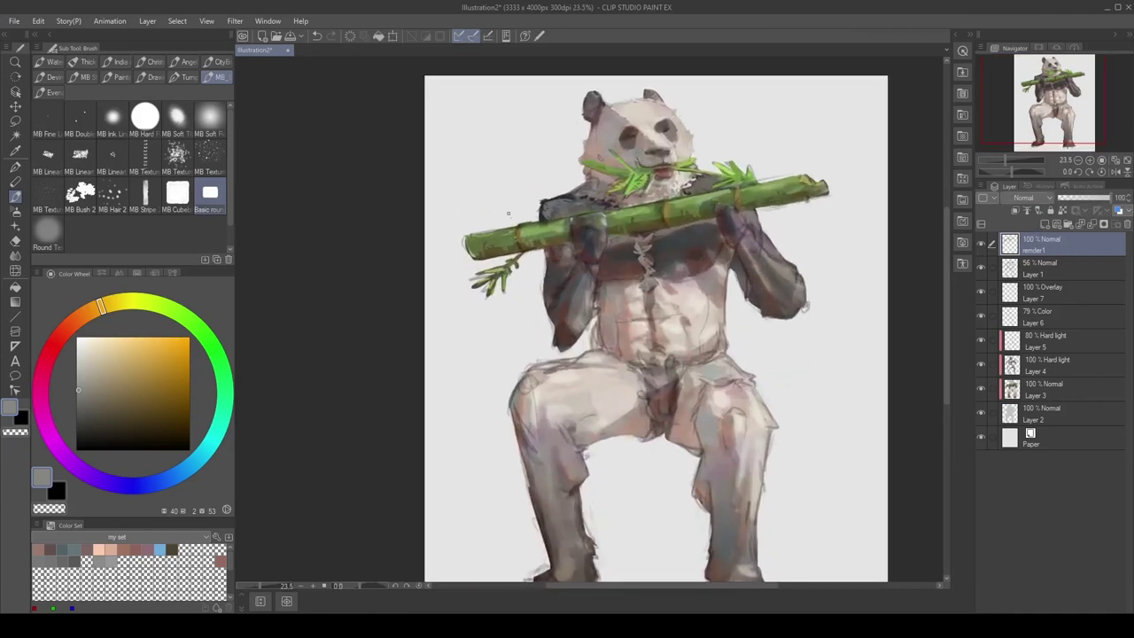
alt+click(559, 255)
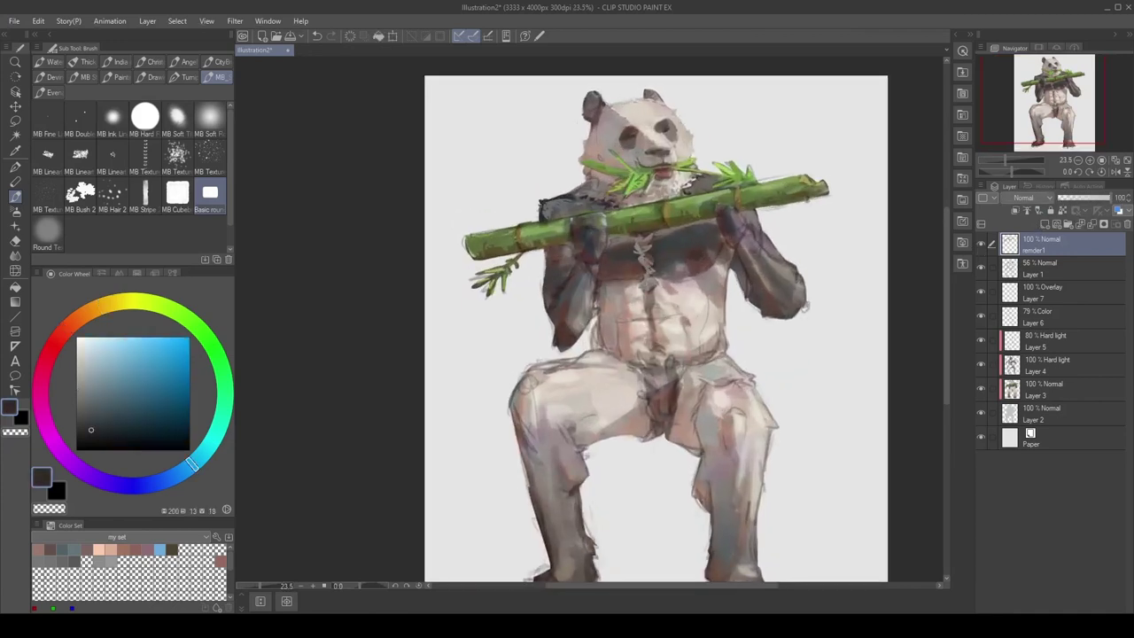
alt+click(562, 198)
alt+click(588, 186)
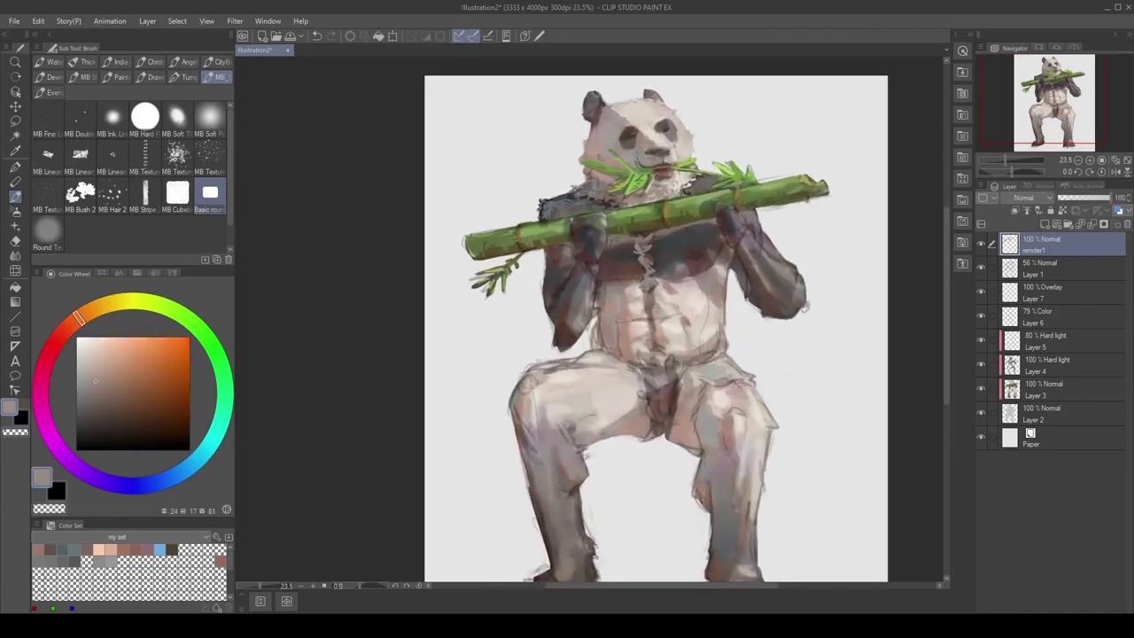
alt+click(592, 183)
alt+click(581, 162)
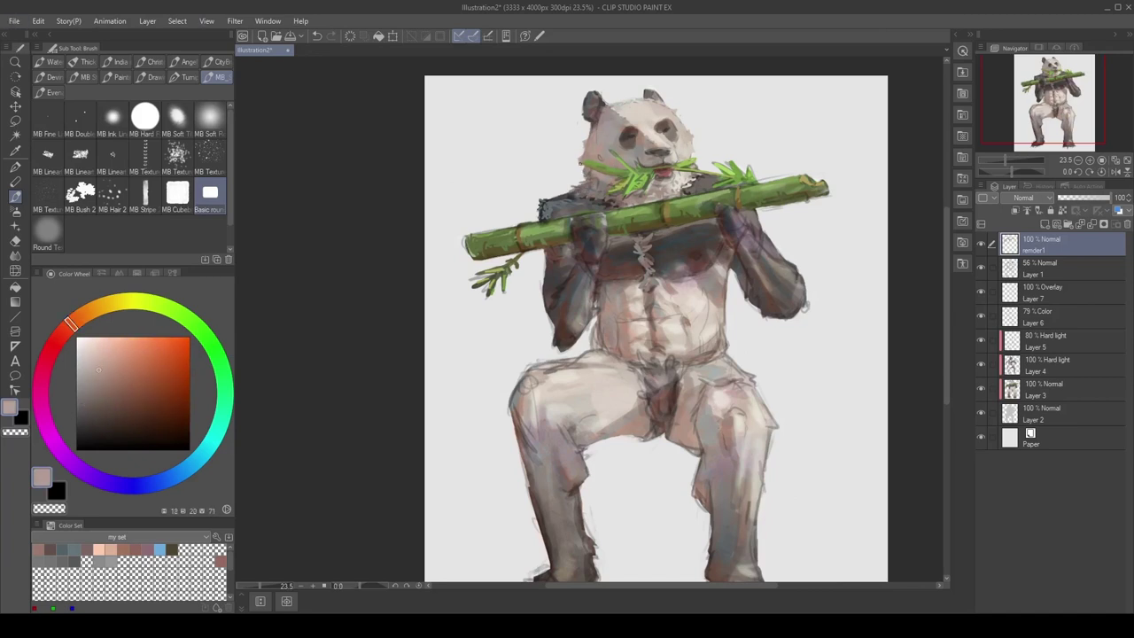
Repaint the forearm below the pole's raised end with sampled warm and bluish greys
drag(609, 139, 431, 149)
alt+click(577, 224)
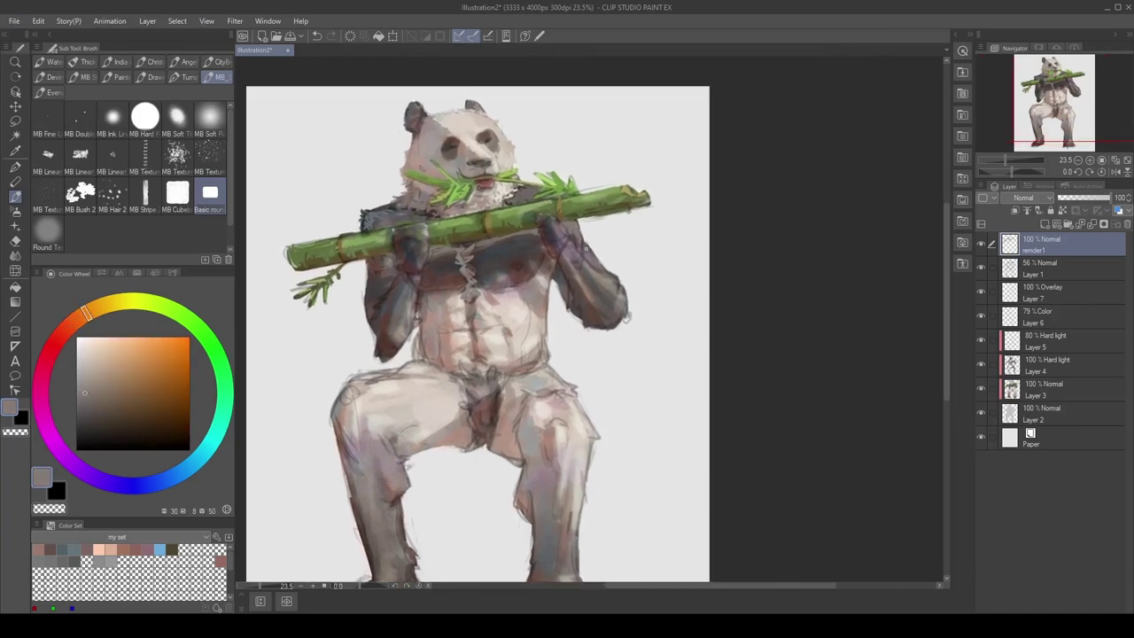
alt+click(578, 241)
alt+click(598, 253)
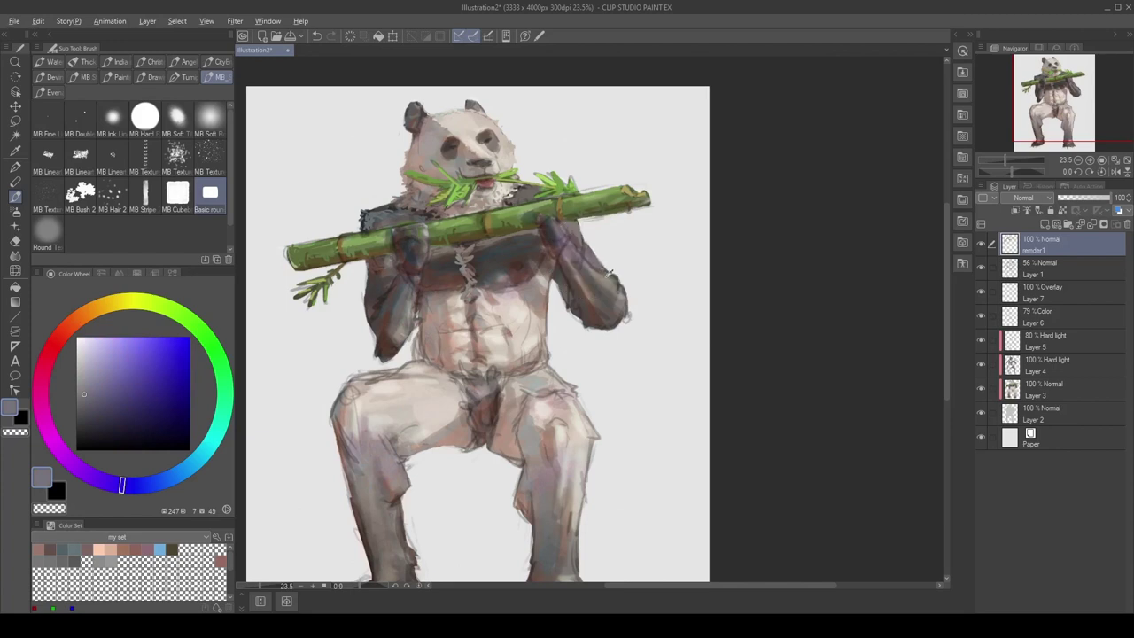
Add fur strokes and shading around the same arm's elbow and up to the hand with sampled dark greys
alt+click(601, 276)
alt+click(622, 294)
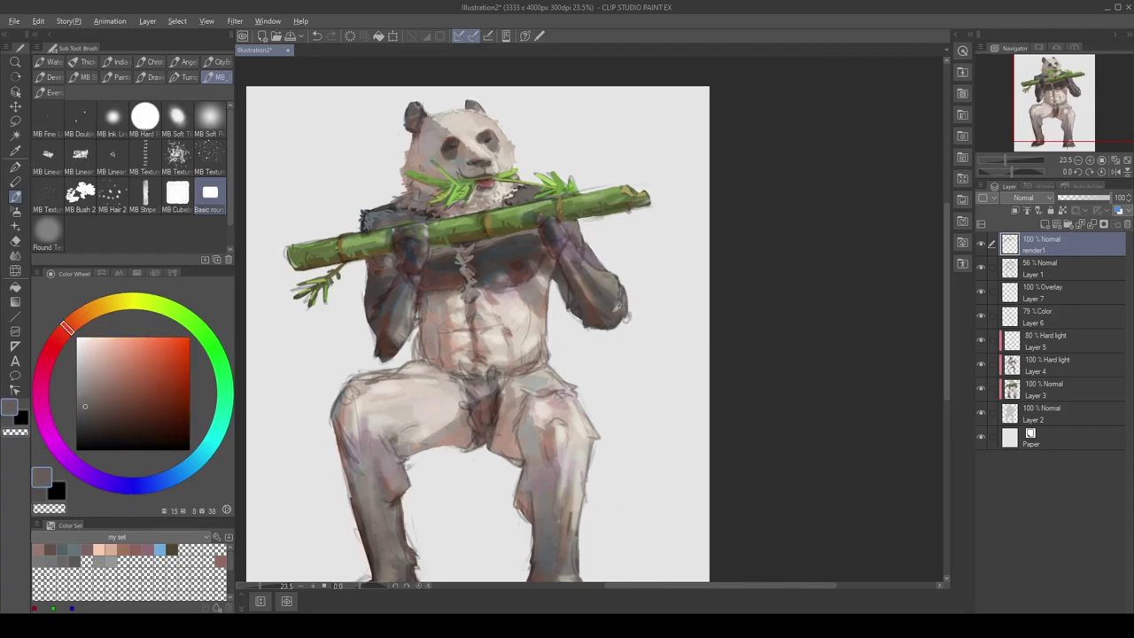
alt+click(614, 310)
alt+click(590, 287)
alt+click(563, 238)
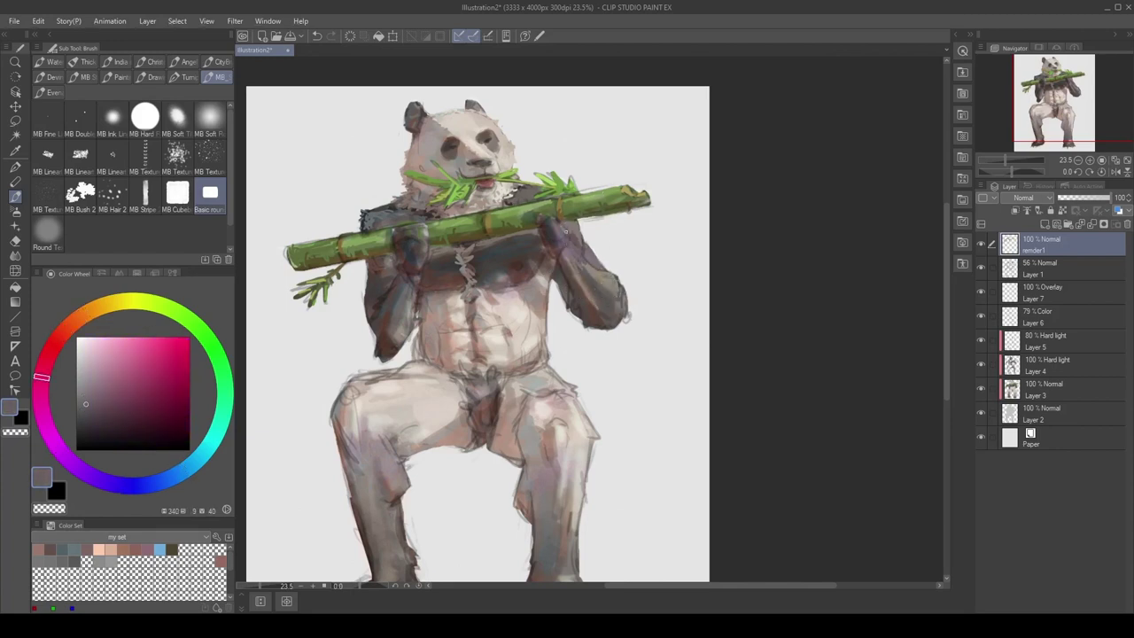
Blend the forearm below the pole's raised end down to the elbow with sampled dark and warm greys
alt+click(553, 233)
alt+click(570, 277)
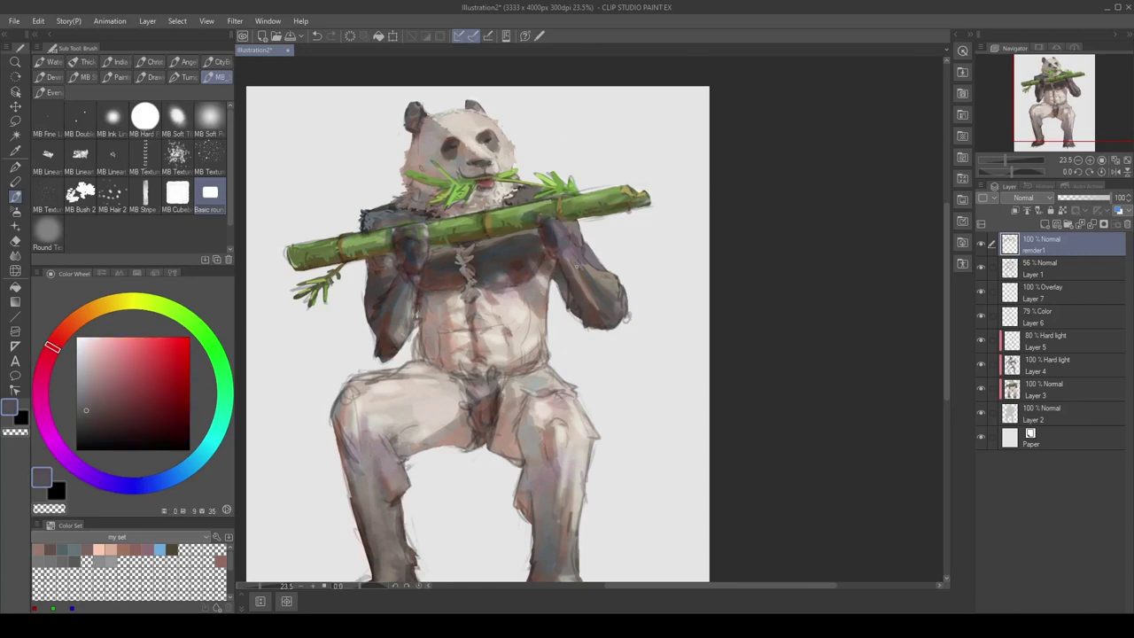
alt+click(593, 304)
alt+click(582, 307)
alt+click(569, 281)
alt+click(563, 271)
scroll(568, 275, down, 2)
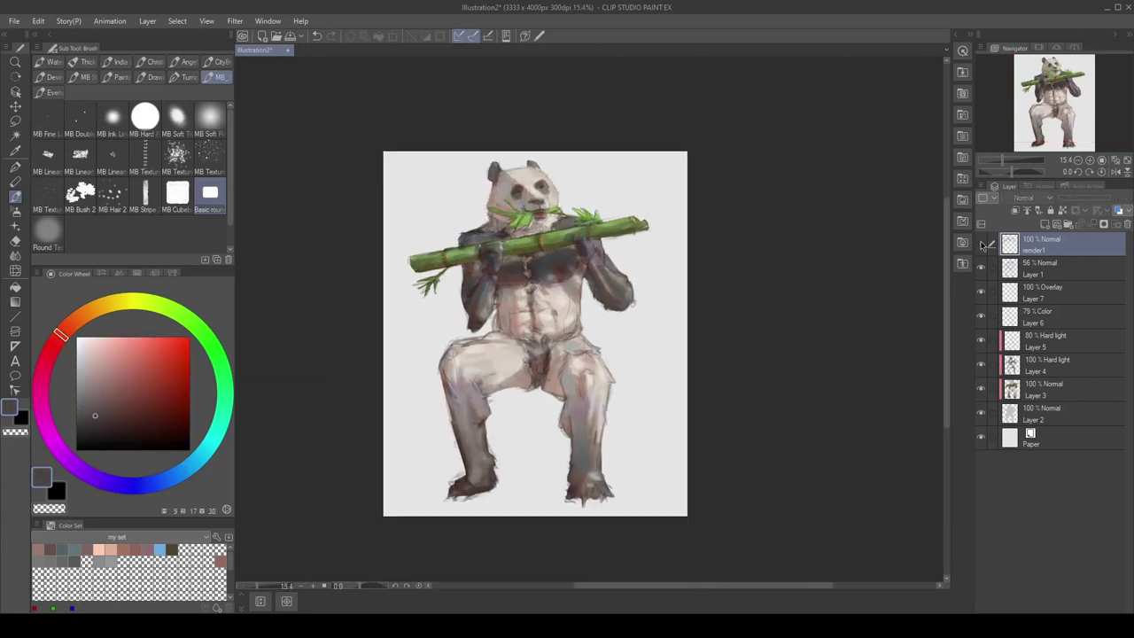
Paint a warm tan rim light along the inner edge of the forearm nearer the pole's lower end
scroll(531, 296, up, 2)
alt+click(453, 335)
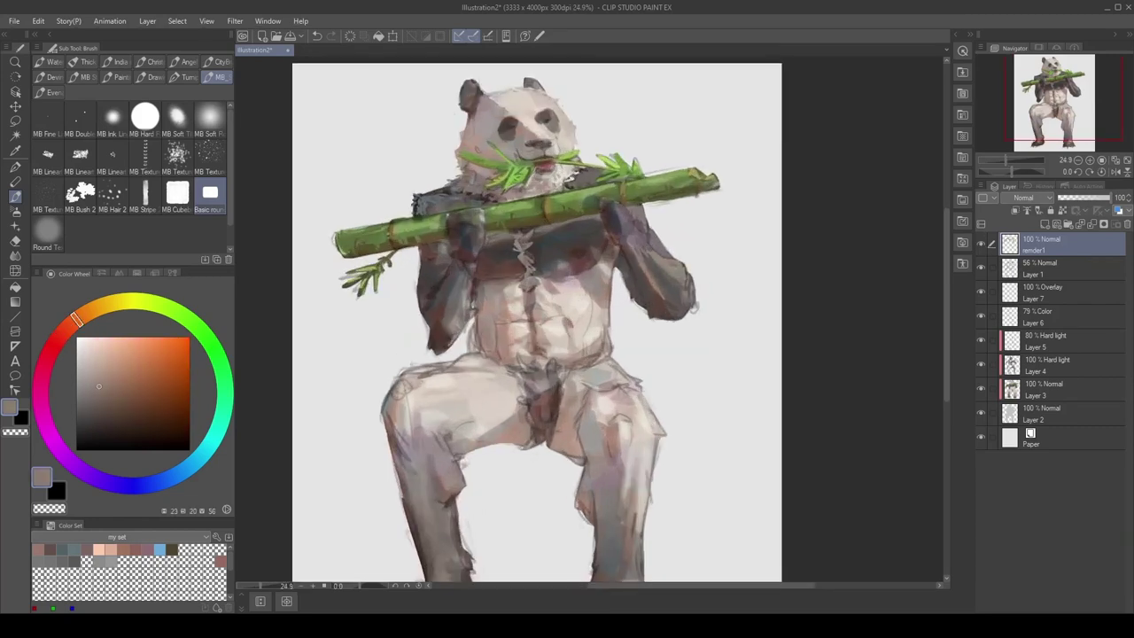
alt+click(462, 322)
drag(475, 262, 471, 296)
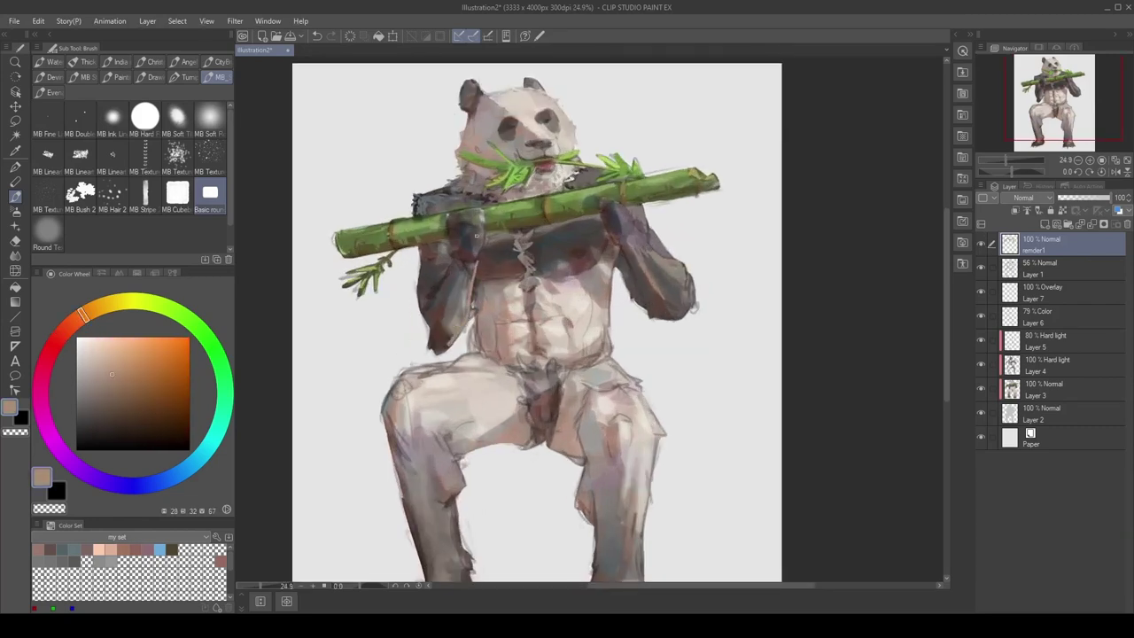
Render the hand gripping the pole's lower half with purplish grey, dark brown and pale grey-green finger highlights
alt+click(479, 245)
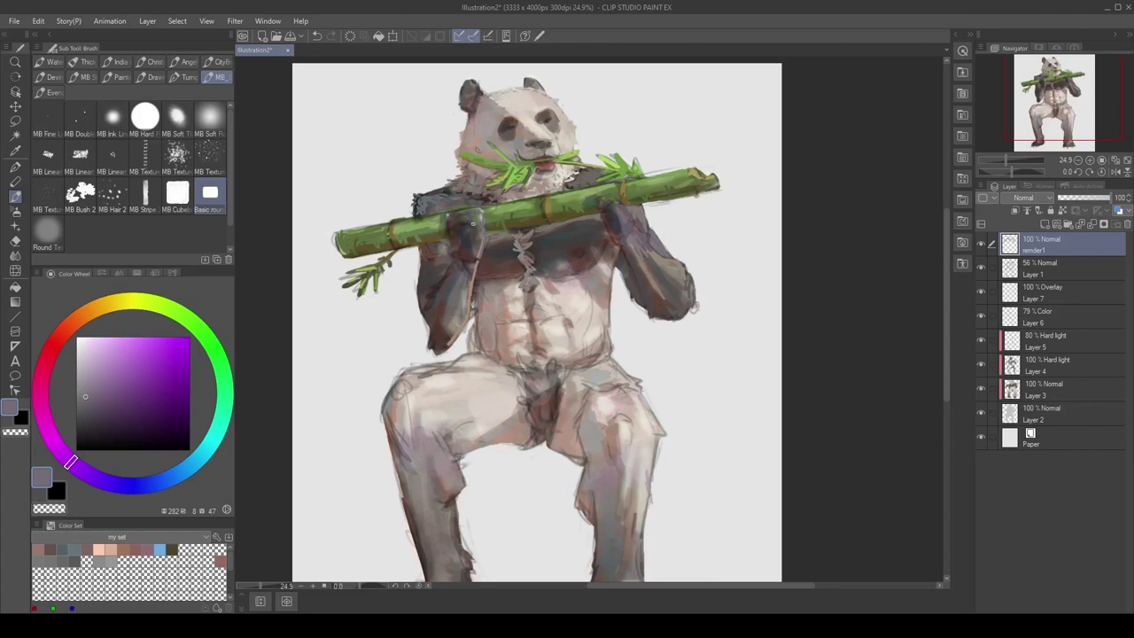
alt+click(450, 216)
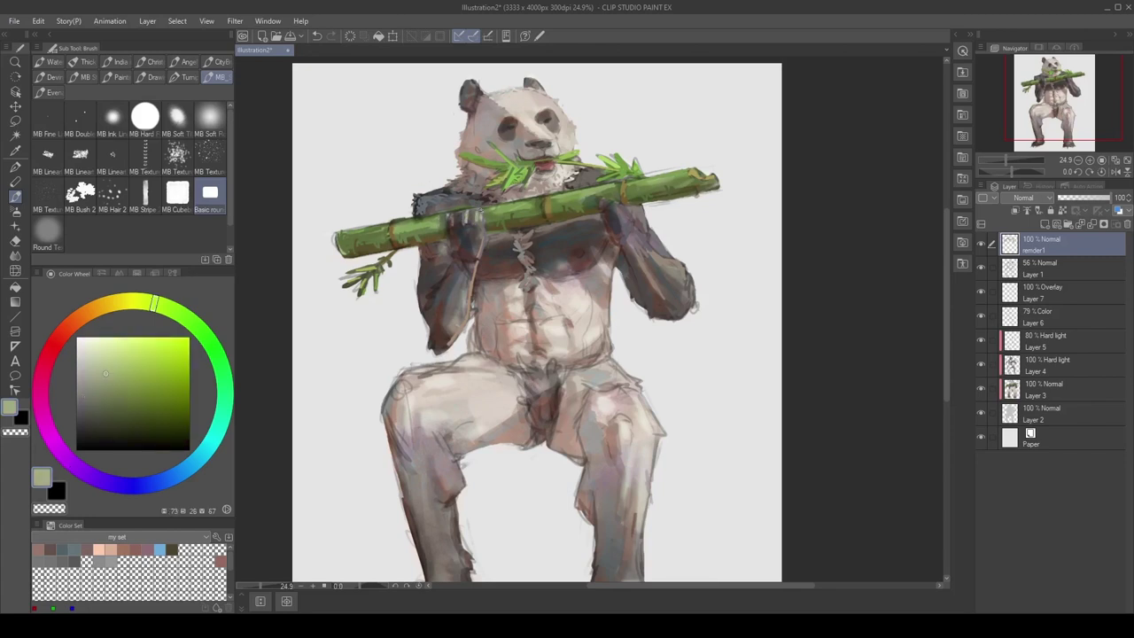
alt+click(462, 240)
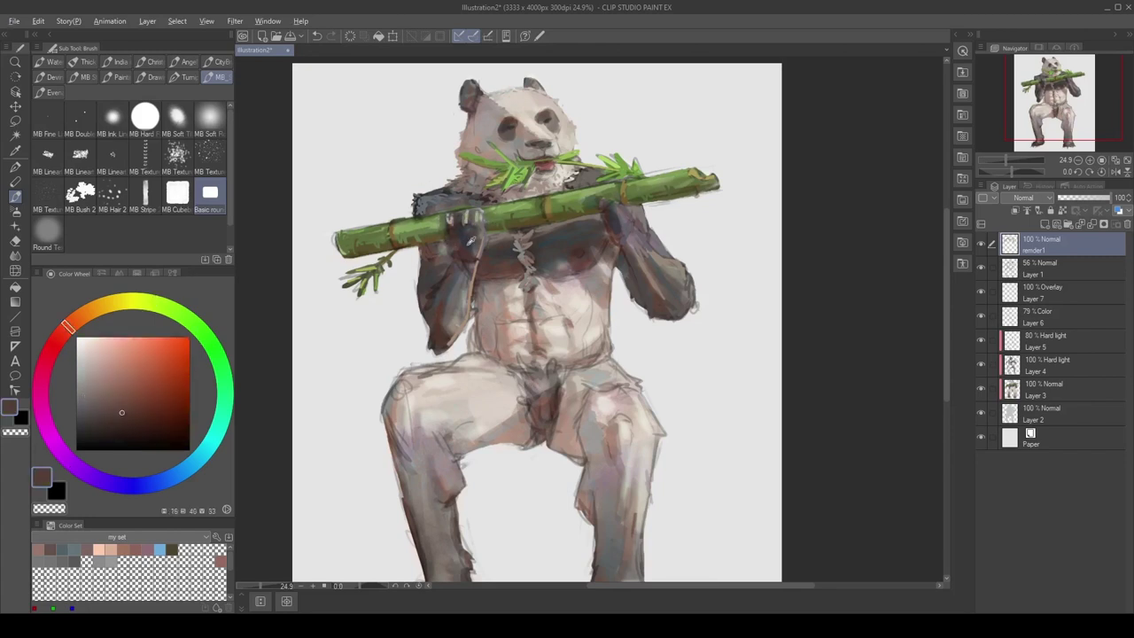
alt+click(471, 242)
alt+click(479, 244)
alt+click(471, 251)
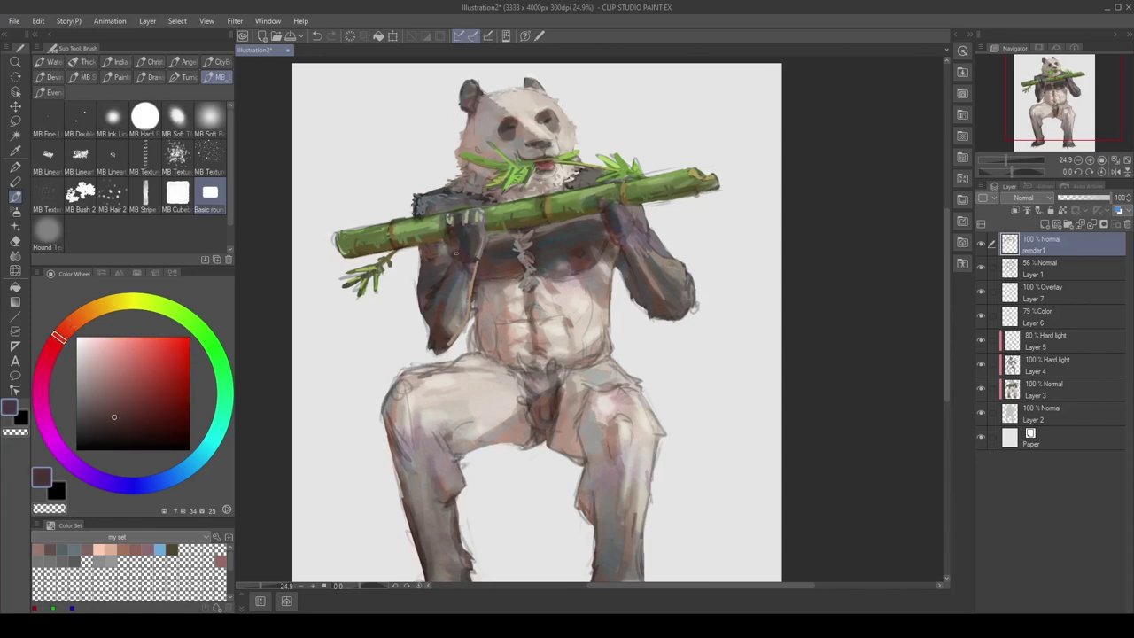
Shade the same arm's forearm with sampled browns and greys and roughen its elbow with dark fur strokes
alt+click(454, 252)
alt+click(438, 282)
alt+click(437, 306)
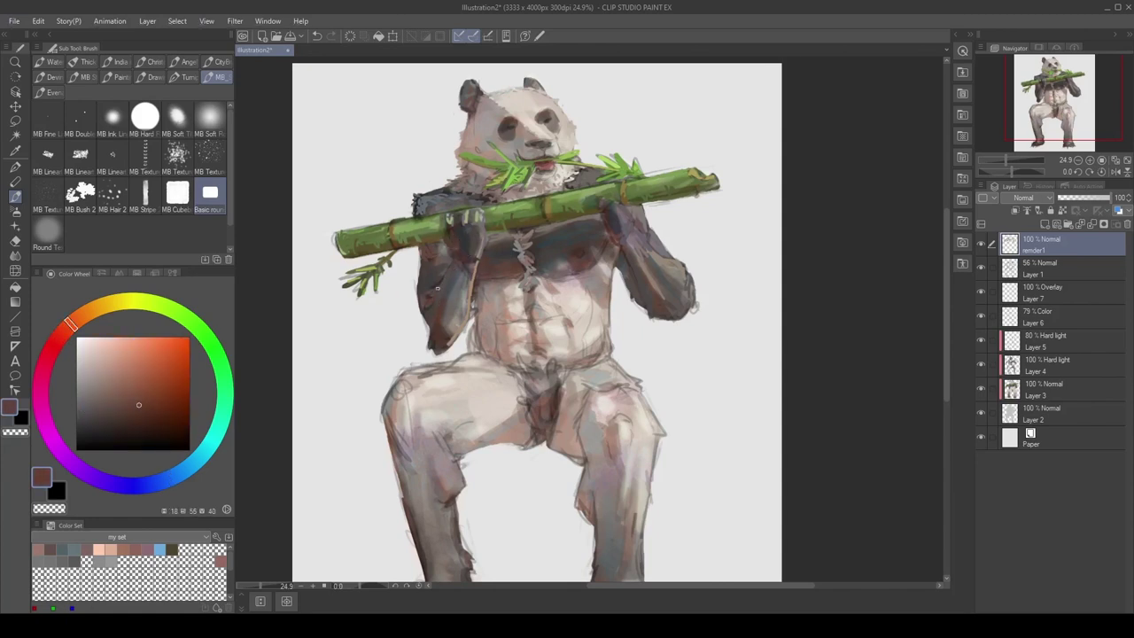
alt+click(440, 328)
alt+click(437, 339)
alt+click(455, 328)
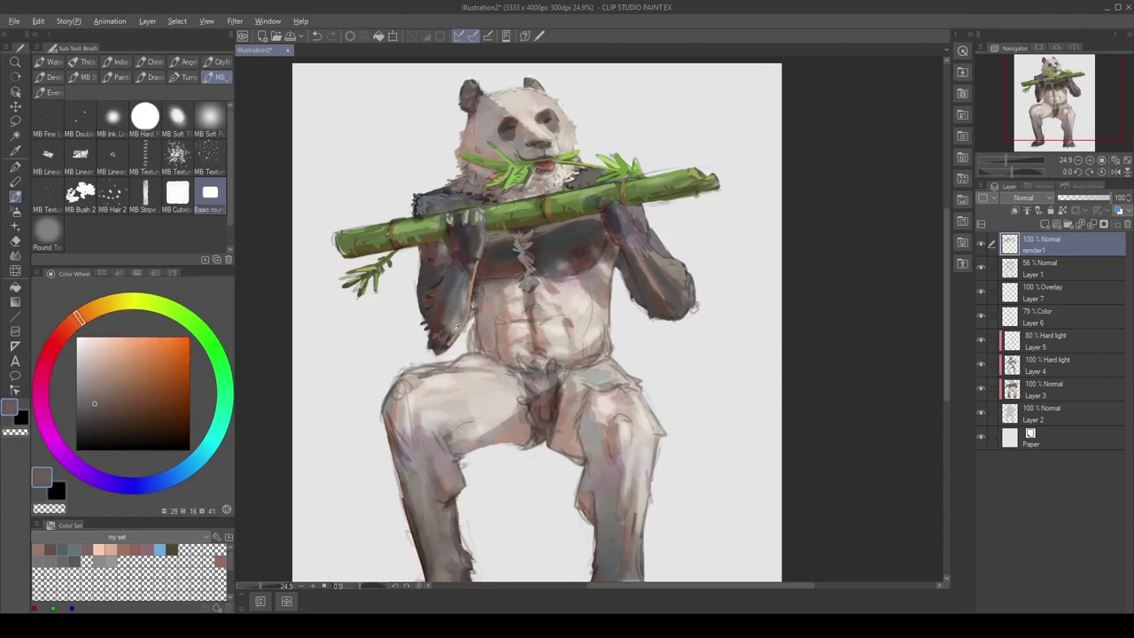
alt+click(456, 329)
alt+click(461, 270)
scroll(483, 266, down, 2)
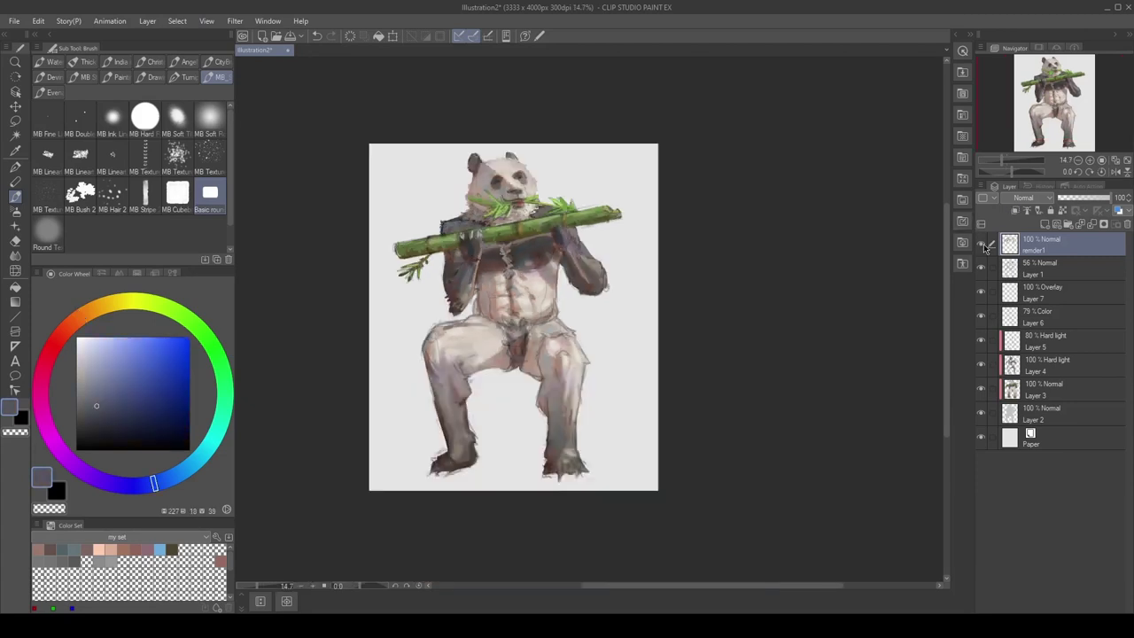
Add ragged dark fur strokes and grey shading around the elbow of the arm under the pole's raised end
scroll(654, 269, up, 2)
alt+click(563, 310)
mouse_move(572, 306)
mouse_down()
mouse_move(585, 290)
mouse_move(544, 310)
mouse_up()
alt+click(576, 298)
alt+click(559, 306)
alt+click(568, 269)
alt+click(561, 269)
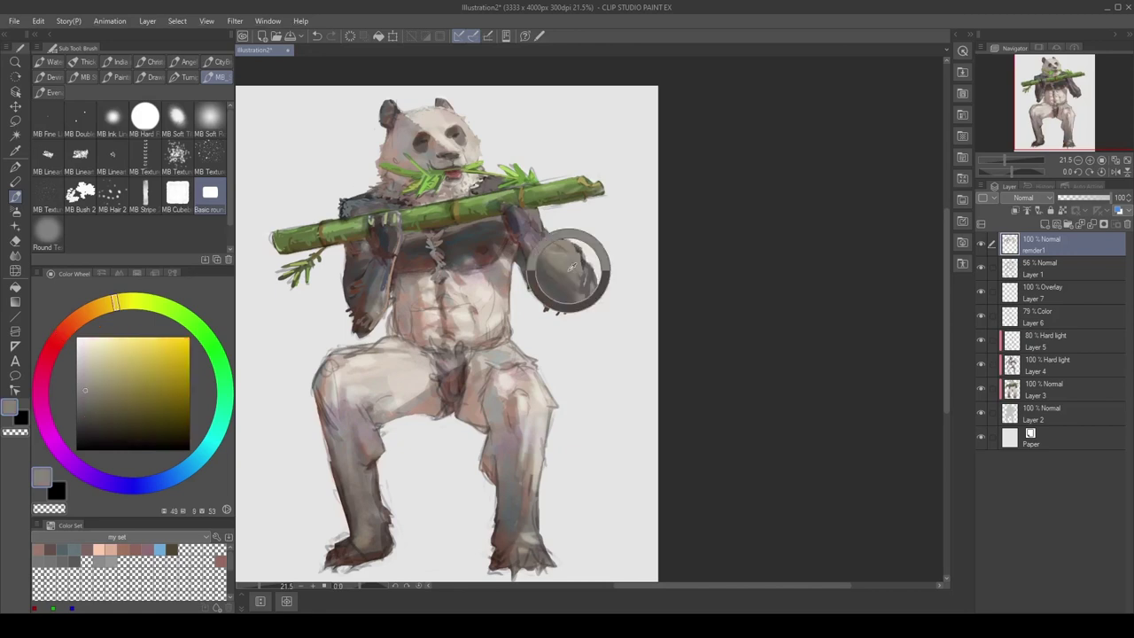
scroll(531, 266, down, 2)
drag(521, 262, 580, 259)
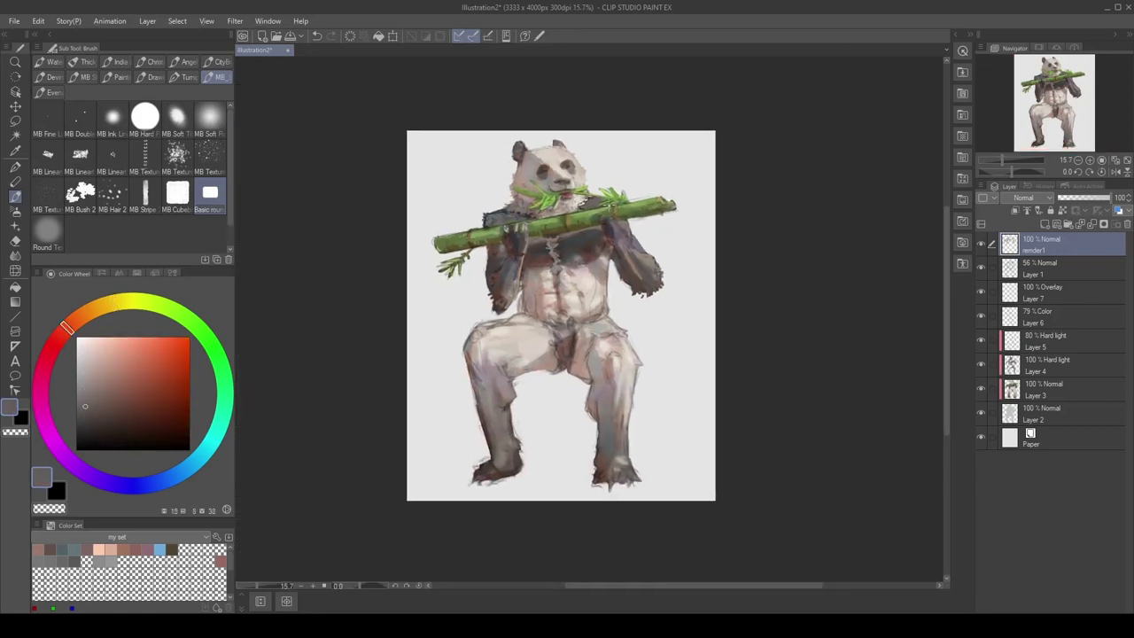
Paint over the upper edge of the thigh below the pole's lower end with sampled pale beige tones
scroll(486, 326, up, 2)
alt+click(462, 380)
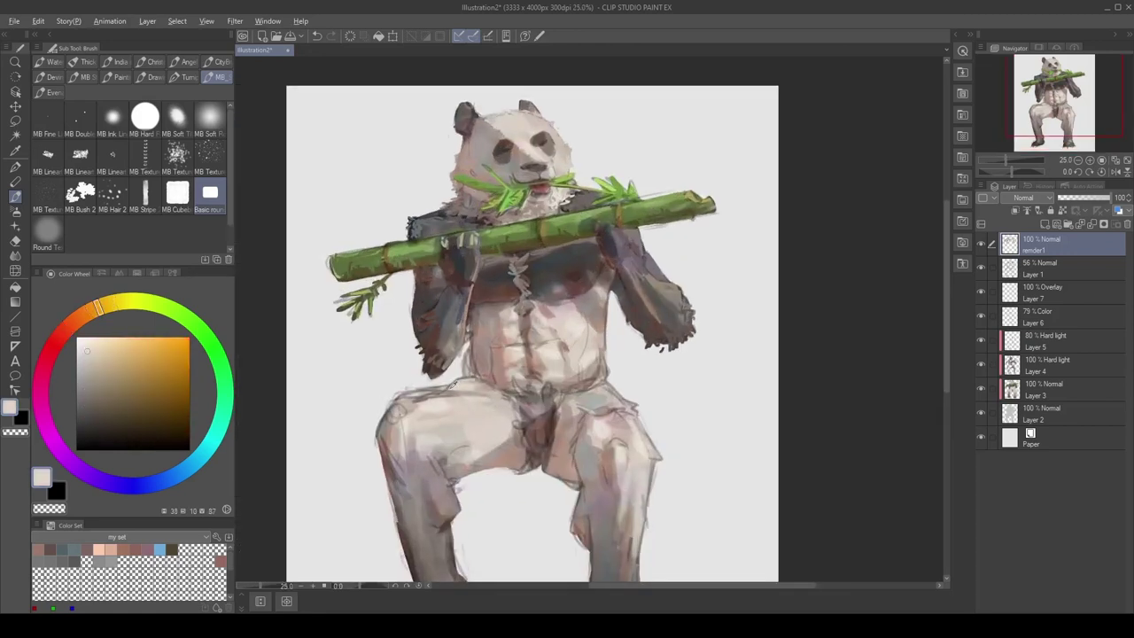
alt+click(449, 386)
alt+click(450, 387)
drag(420, 399, 480, 393)
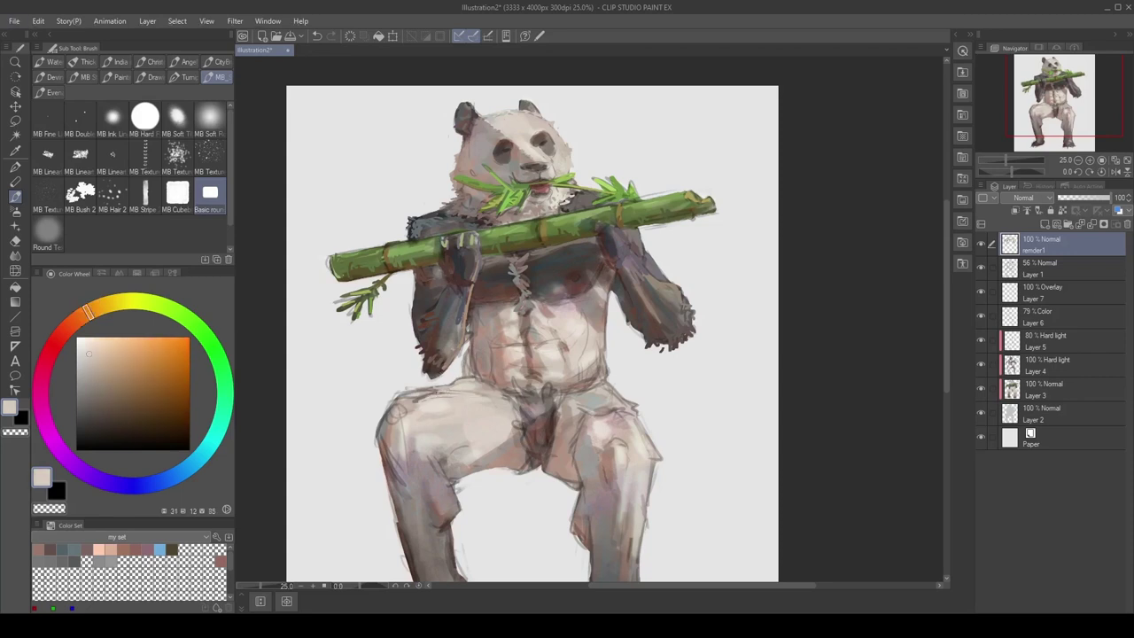
alt+click(412, 401)
alt+click(439, 393)
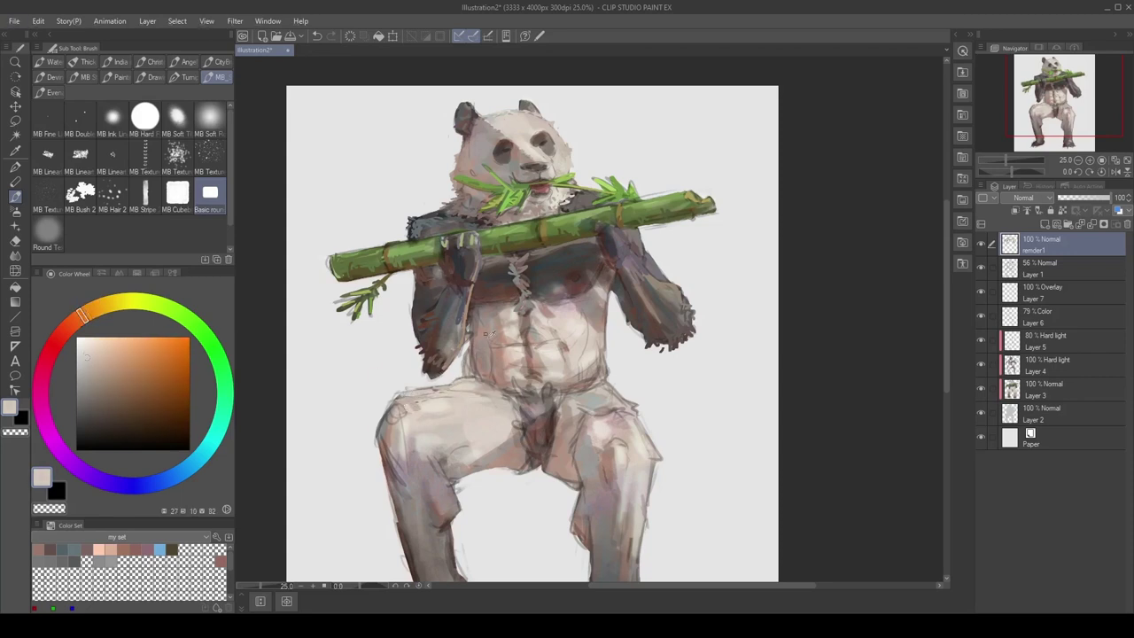
Repaint the belly's flank and the opposite hip with sampled pinkish, beige and pale grey tones
drag(506, 352, 471, 365)
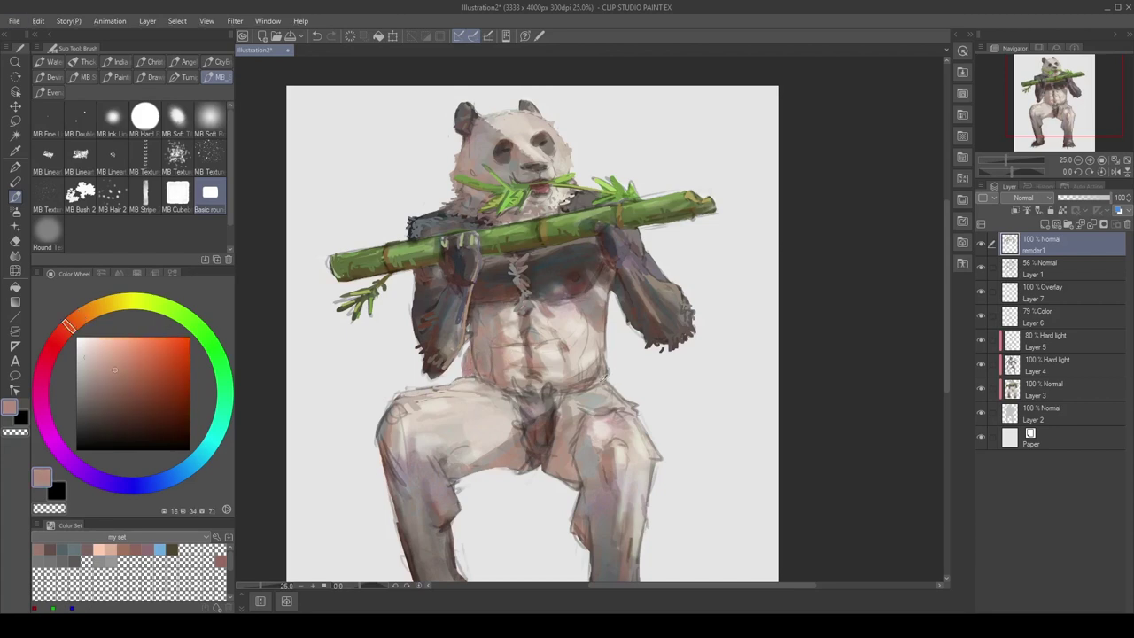
alt+click(602, 381)
drag(620, 426, 535, 364)
alt+click(511, 351)
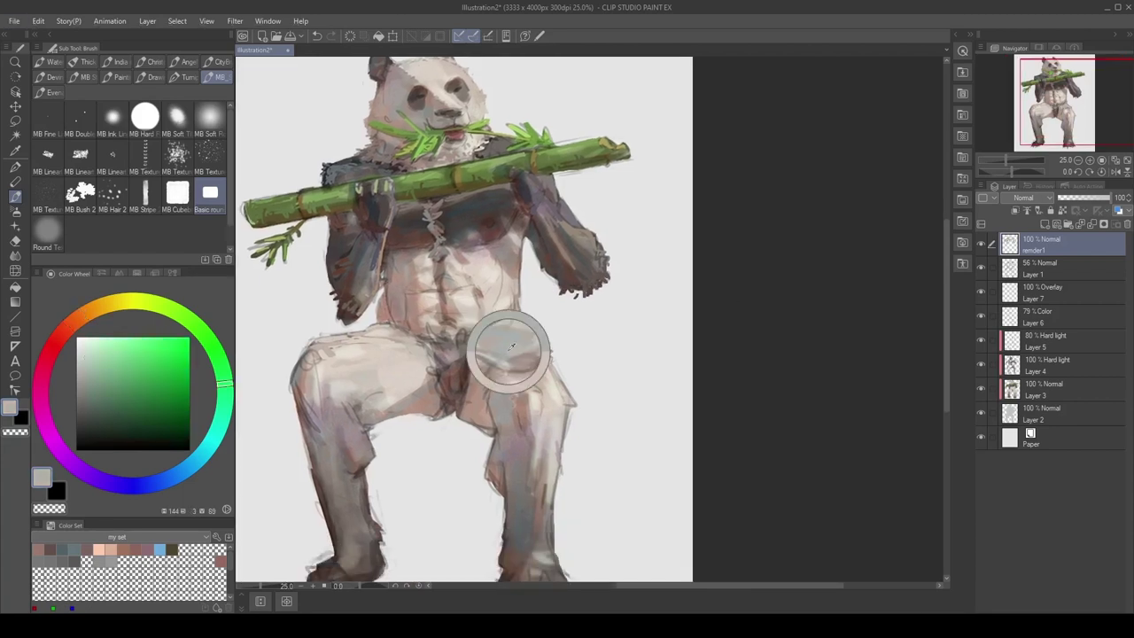
alt+click(522, 410)
alt+click(467, 223)
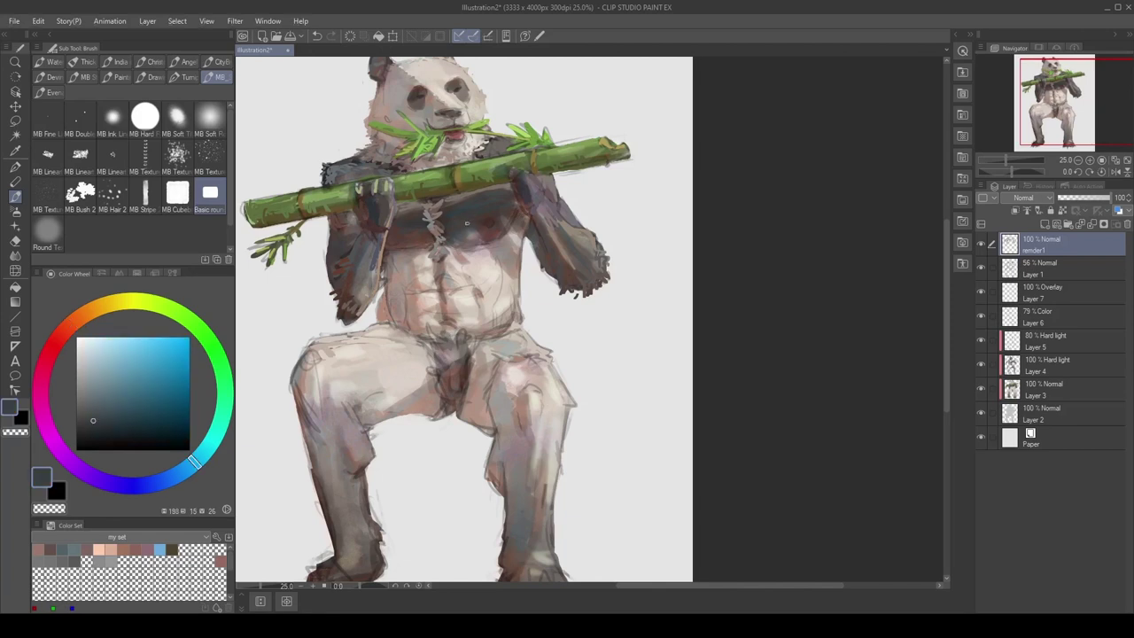
alt+click(486, 322)
Repaint the inner thigh and knee of the leg below the pole's raised end with sampled greys and mauves
drag(496, 390, 519, 342)
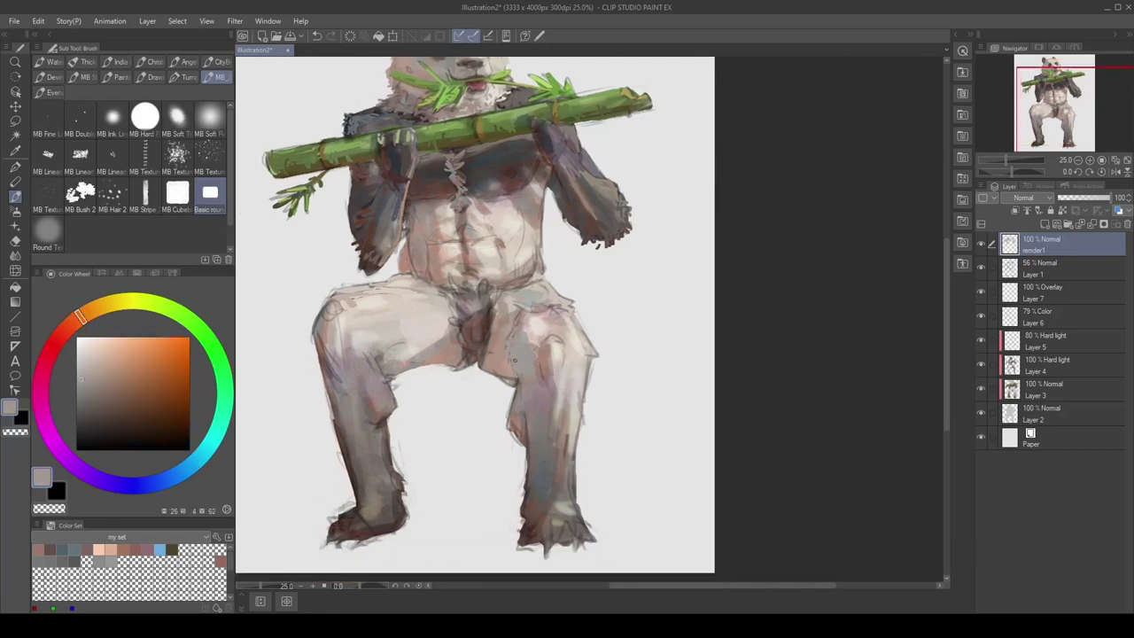
alt+click(524, 362)
alt+click(532, 399)
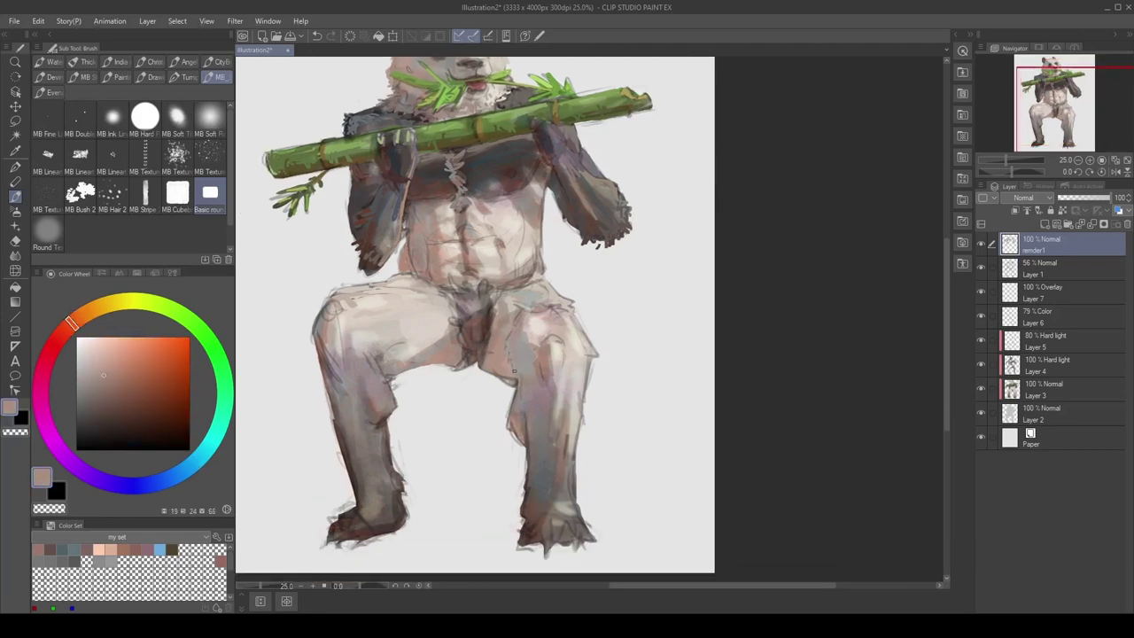
alt+click(543, 363)
alt+click(547, 391)
drag(549, 389, 576, 319)
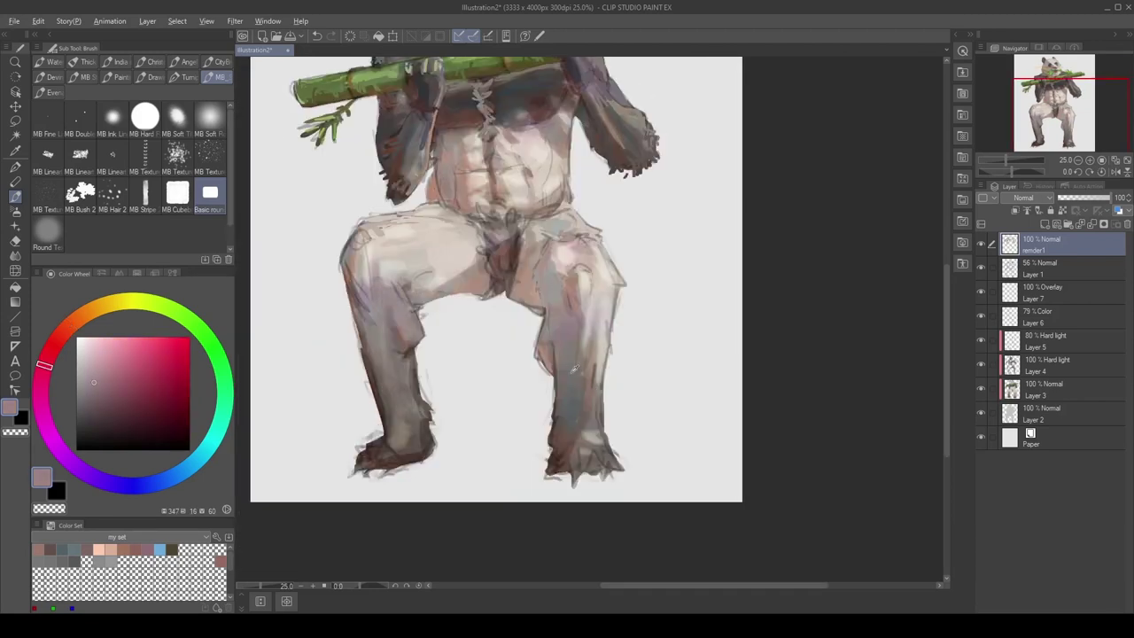
Shade the same leg's shin and define its foot's toes with dark strokes in sampled grey-browns
alt+click(572, 370)
alt+click(558, 425)
alt+click(583, 456)
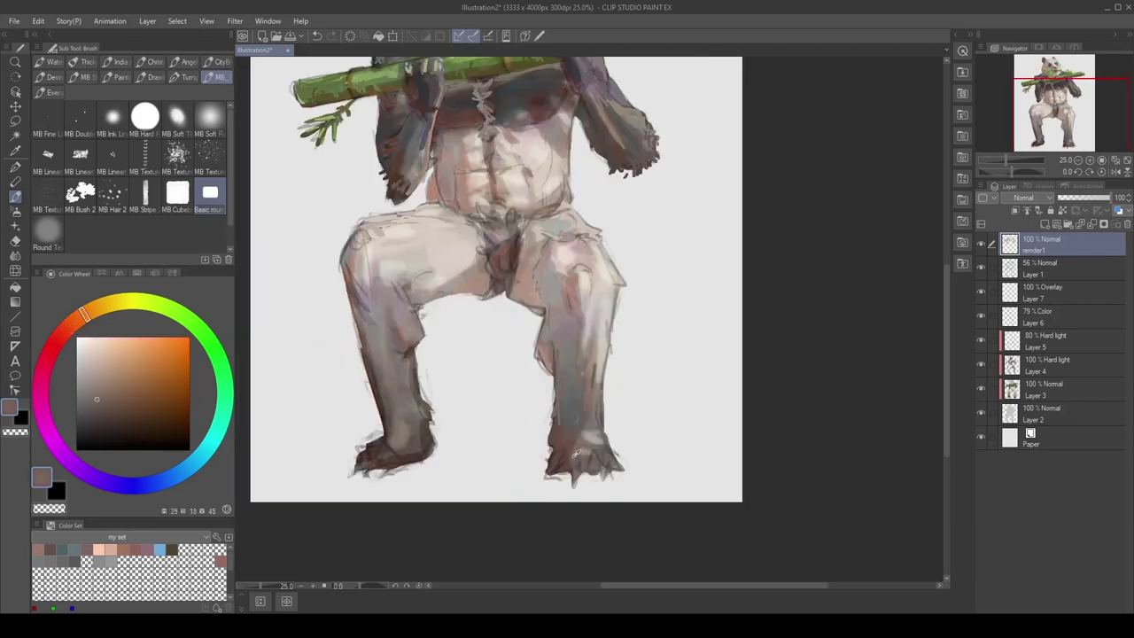
alt+click(569, 466)
Darken the other leg's foot and repaint its outer knee edge with sampled reddish browns
alt+click(376, 459)
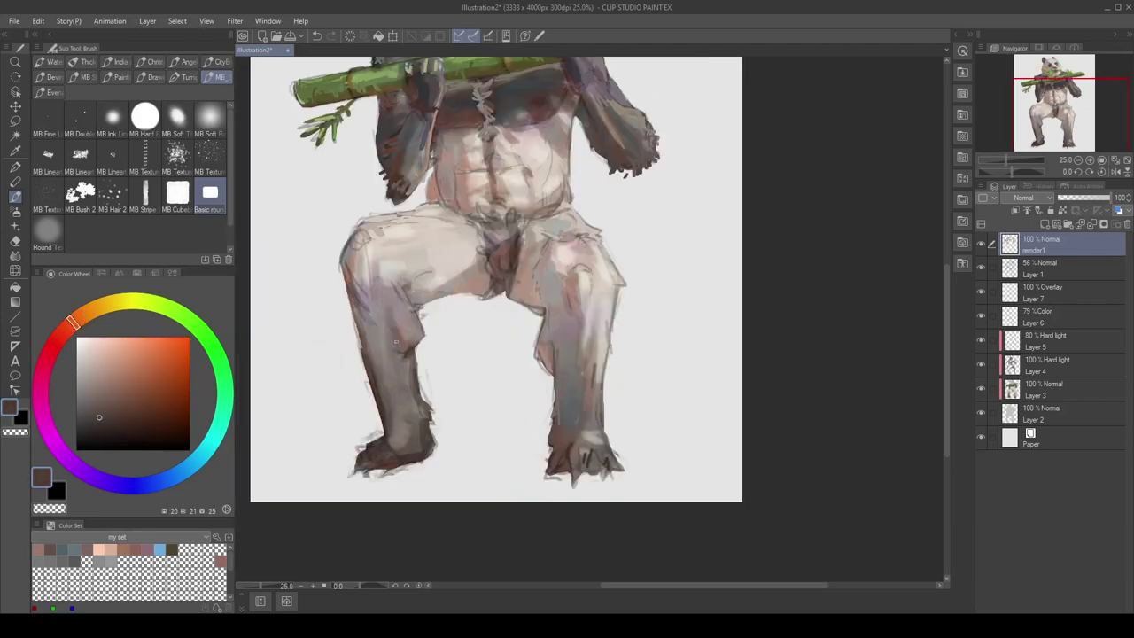
alt+click(396, 342)
alt+click(351, 257)
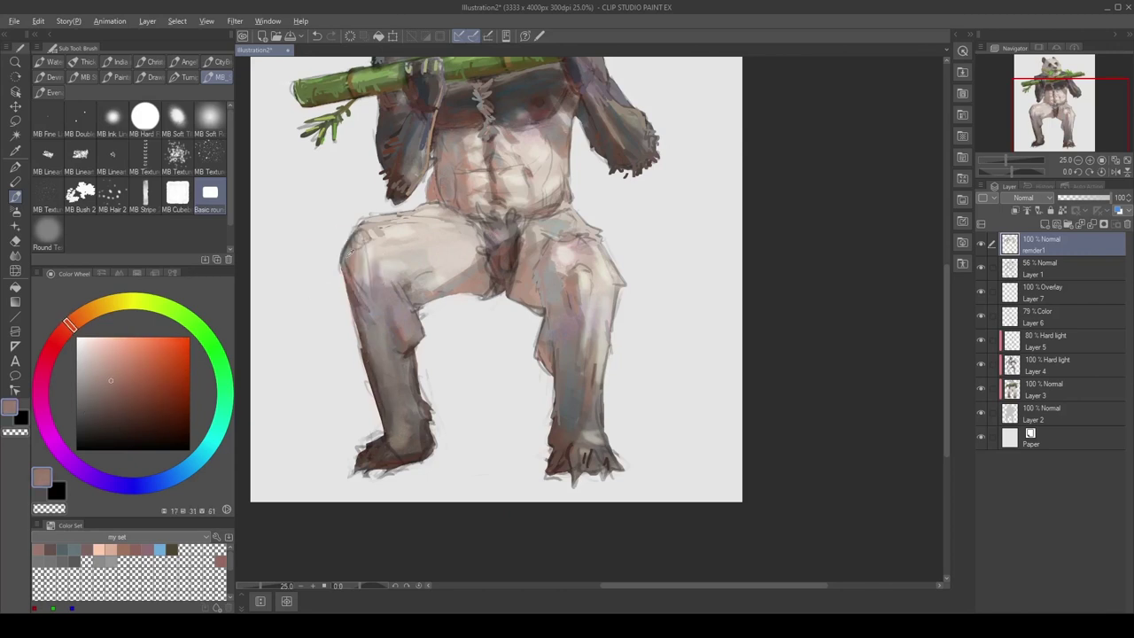
alt+click(352, 248)
alt+click(356, 238)
alt+click(400, 331)
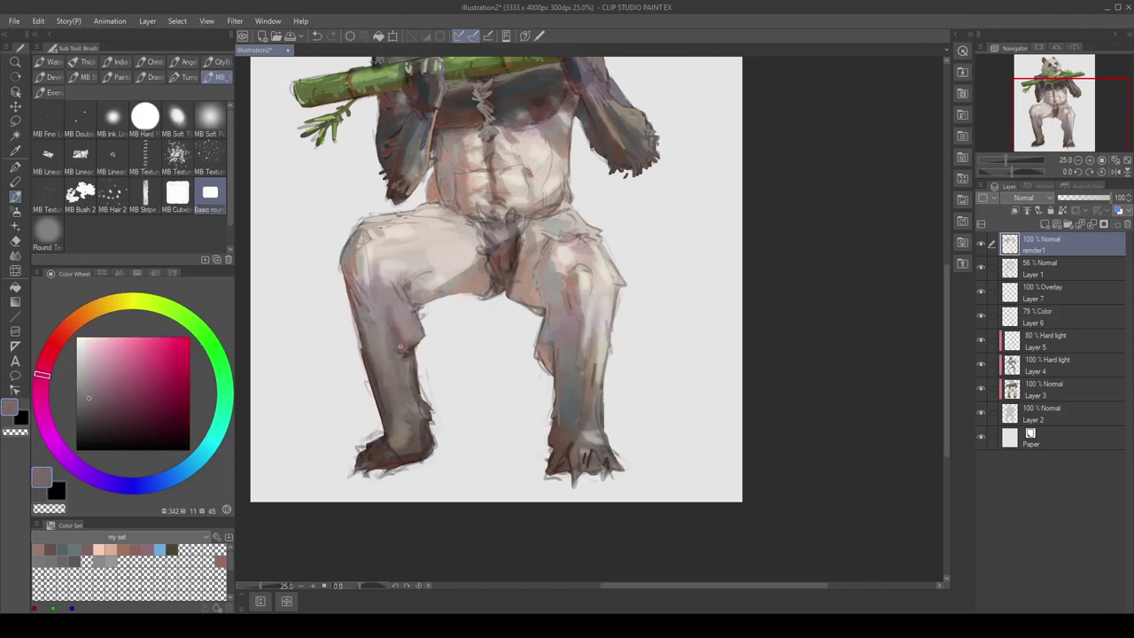
Blend the same leg's calf, inner knee and thigh with sampled mauve, warm grey and beige tones
alt+click(404, 327)
alt+click(406, 306)
alt+click(420, 306)
alt+click(387, 241)
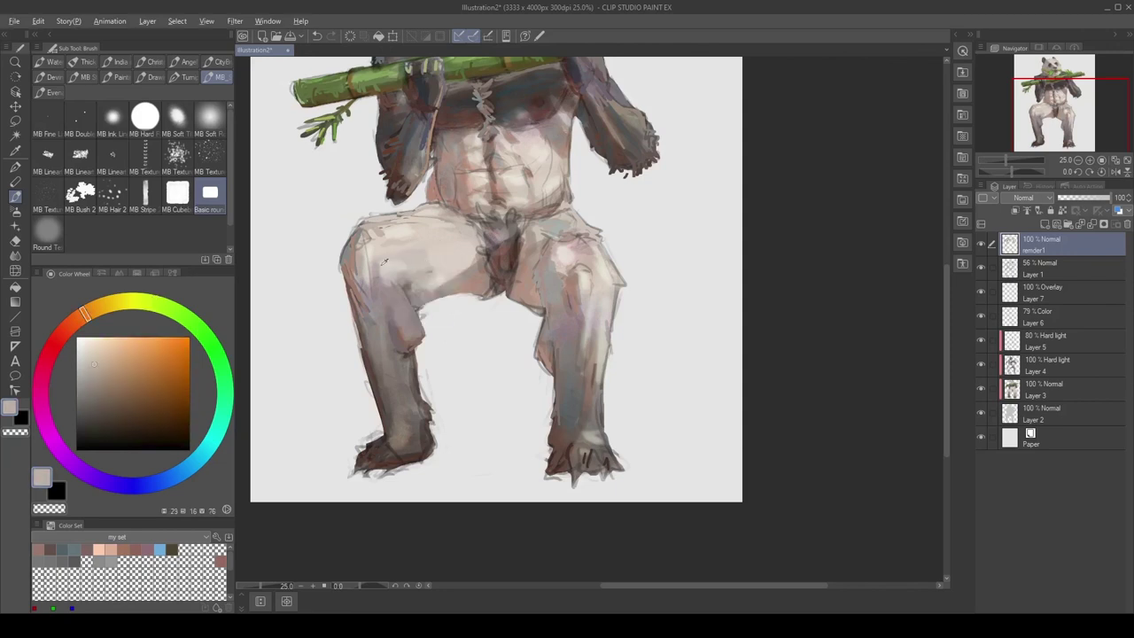
alt+click(371, 266)
alt+click(381, 238)
scroll(381, 237, up, 2)
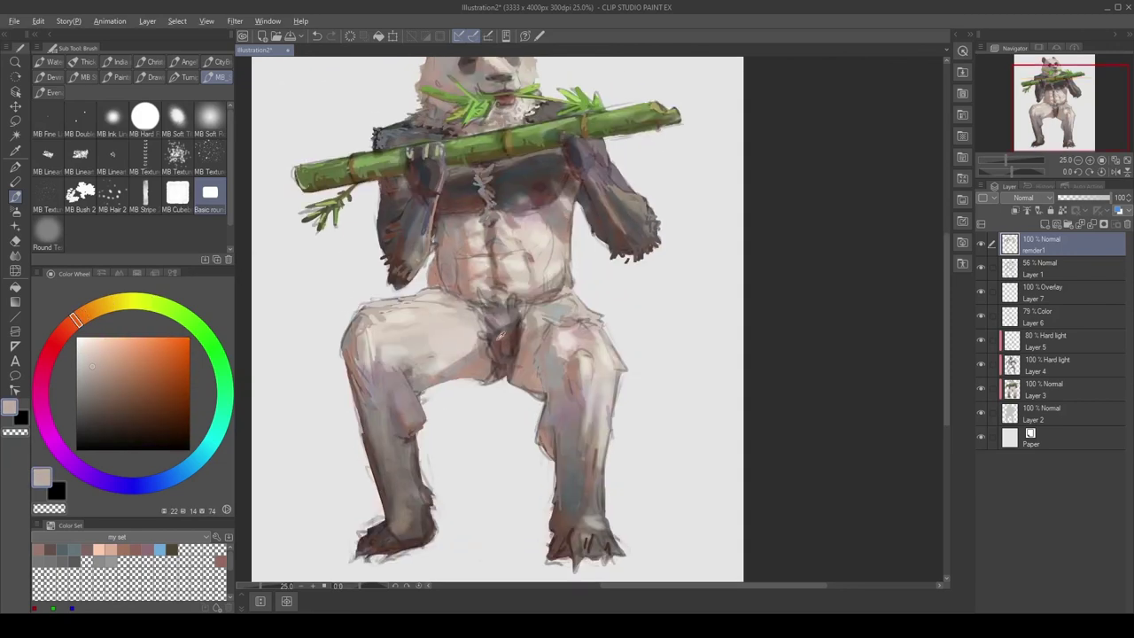
Paint ragged dark grey and reddish-brown fur tufts between the thighs and below the belly
alt+click(485, 350)
alt+click(502, 379)
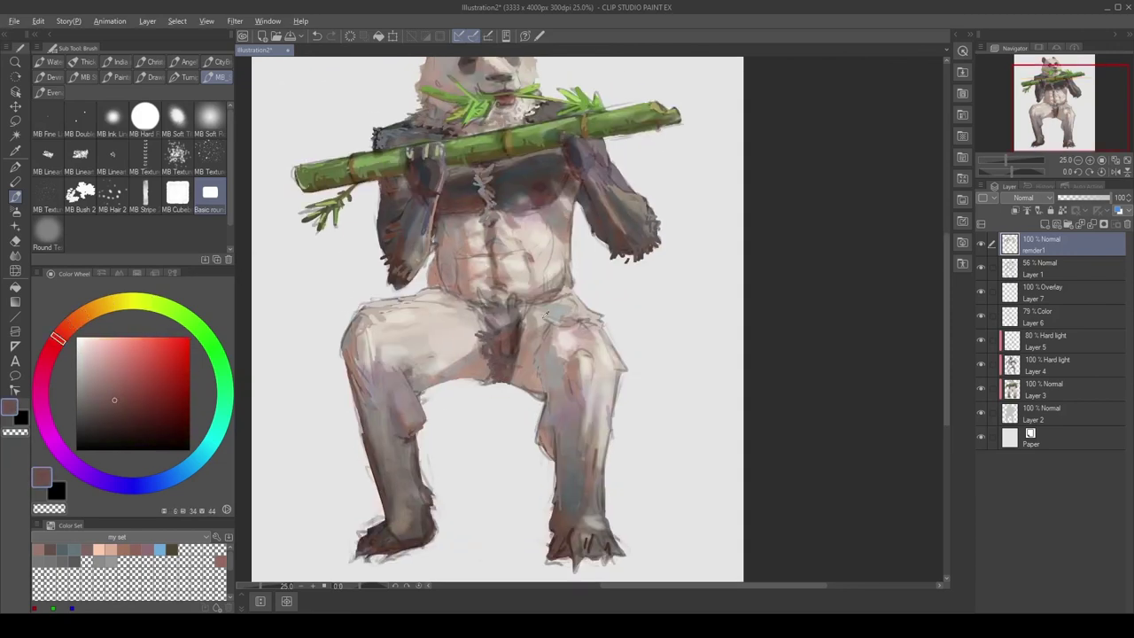
alt+click(497, 329)
alt+click(507, 317)
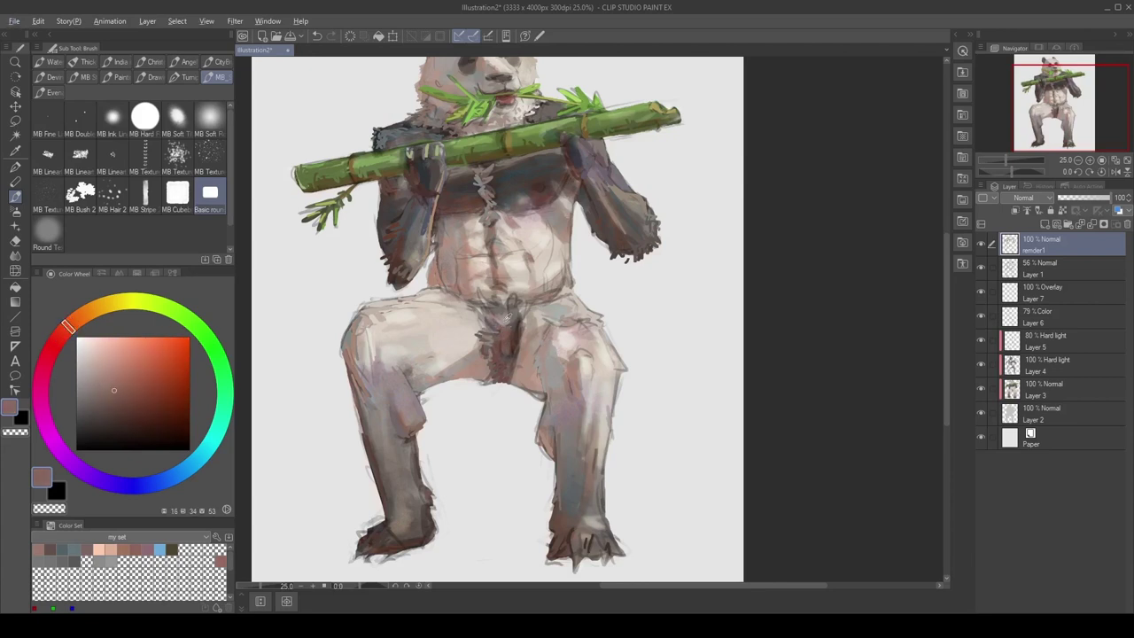
alt+click(508, 320)
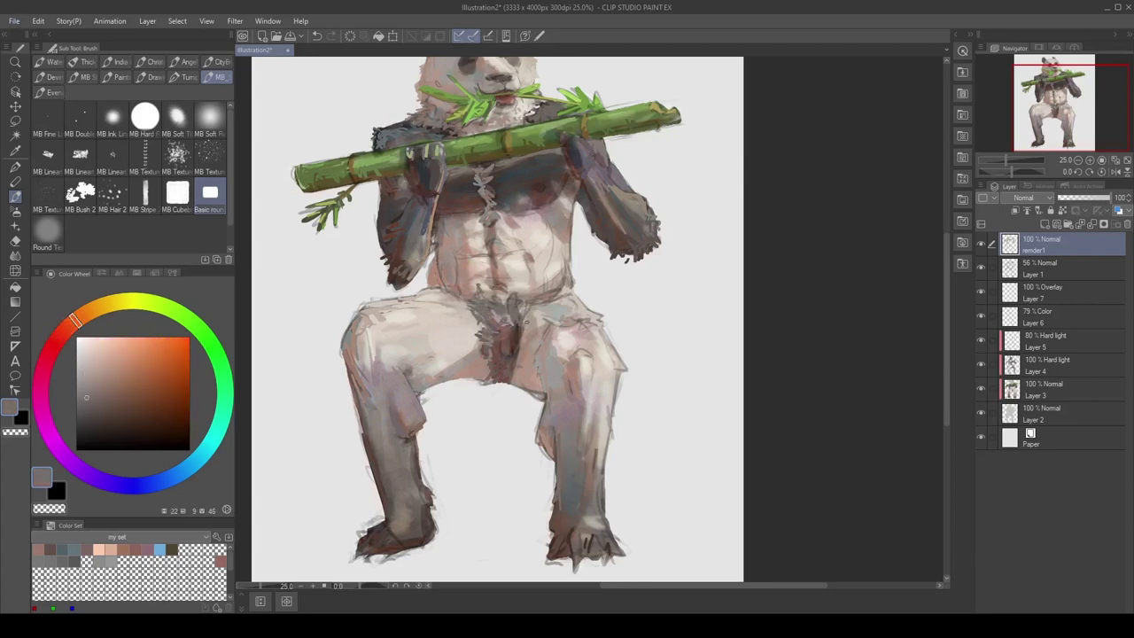
alt+click(531, 325)
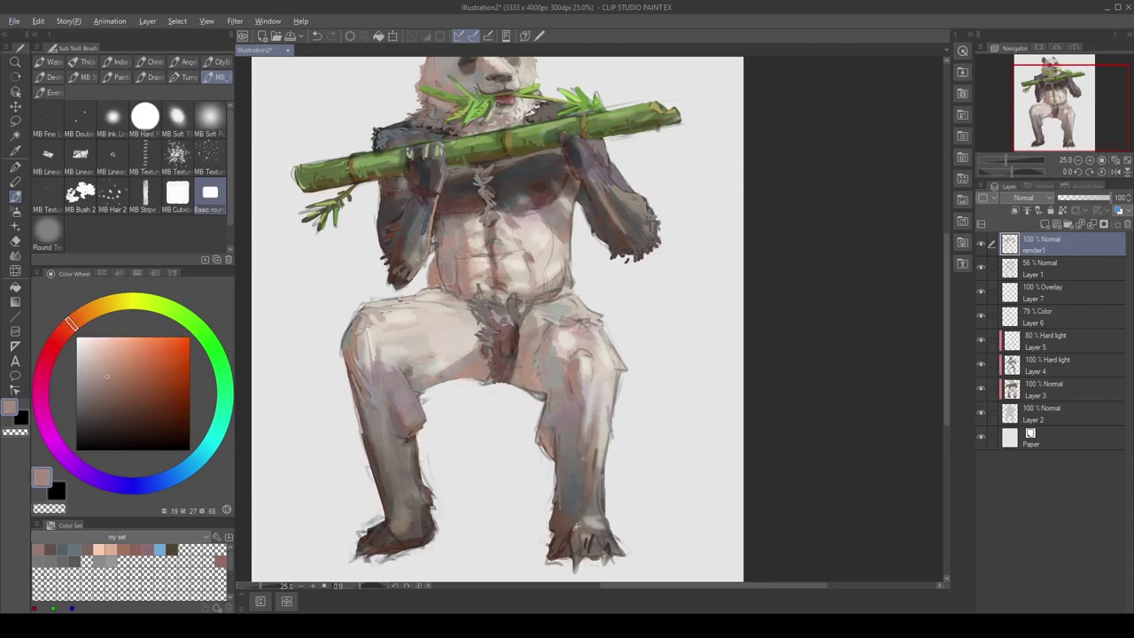
Repaint the lower belly and its flank edge near the hip with sampled cream and warm beige tones
drag(560, 262, 552, 282)
alt+click(552, 303)
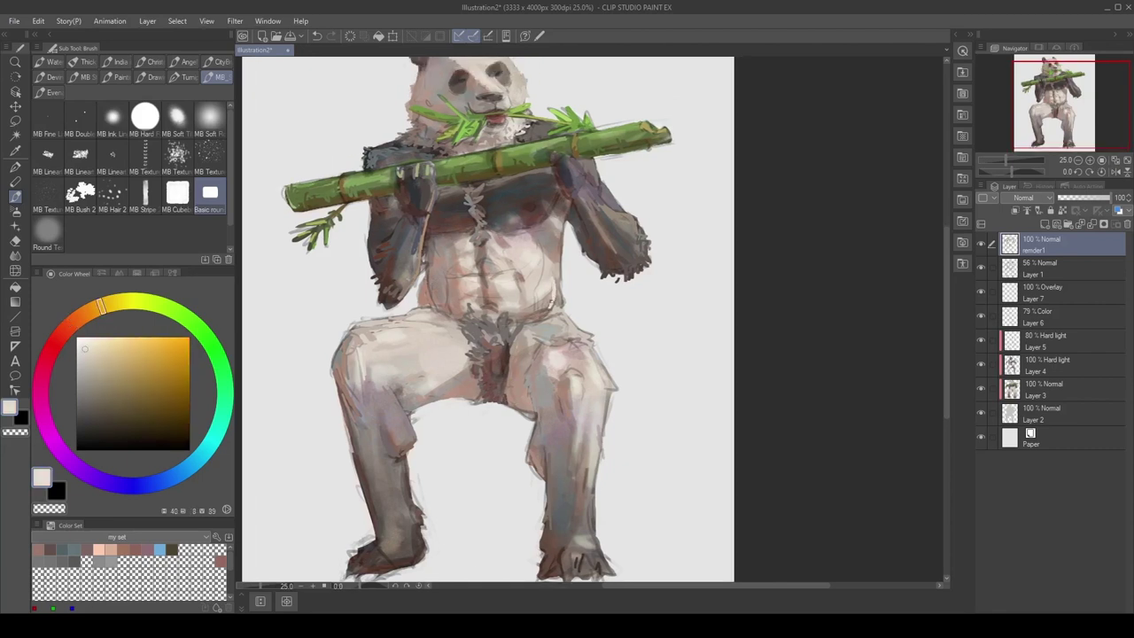
alt+click(558, 299)
alt+click(537, 303)
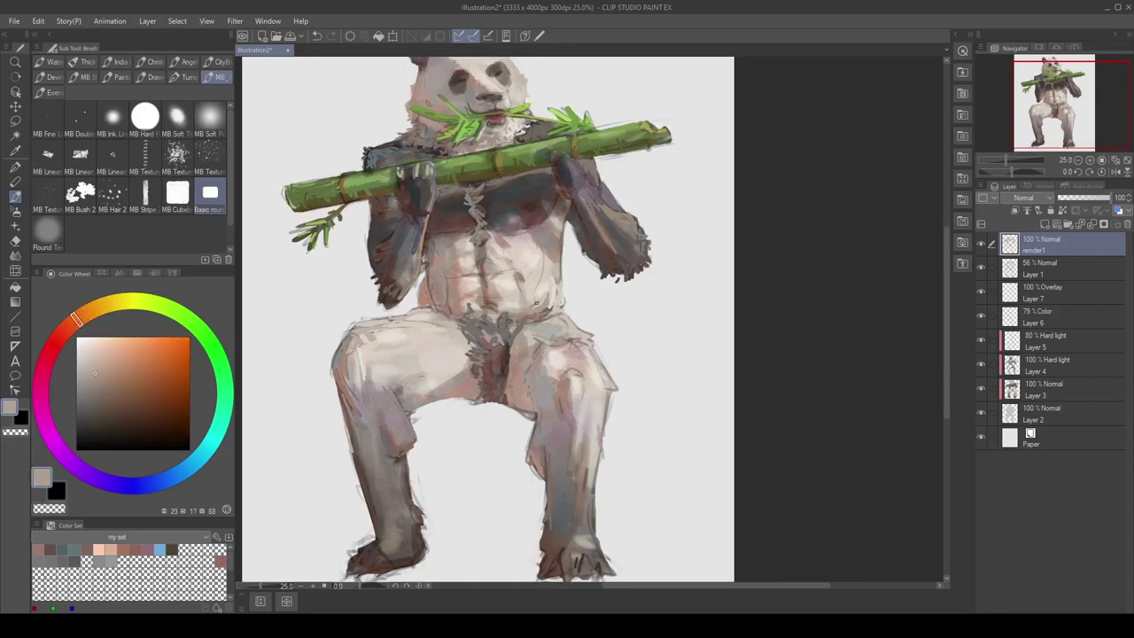
alt+click(511, 297)
alt+click(529, 255)
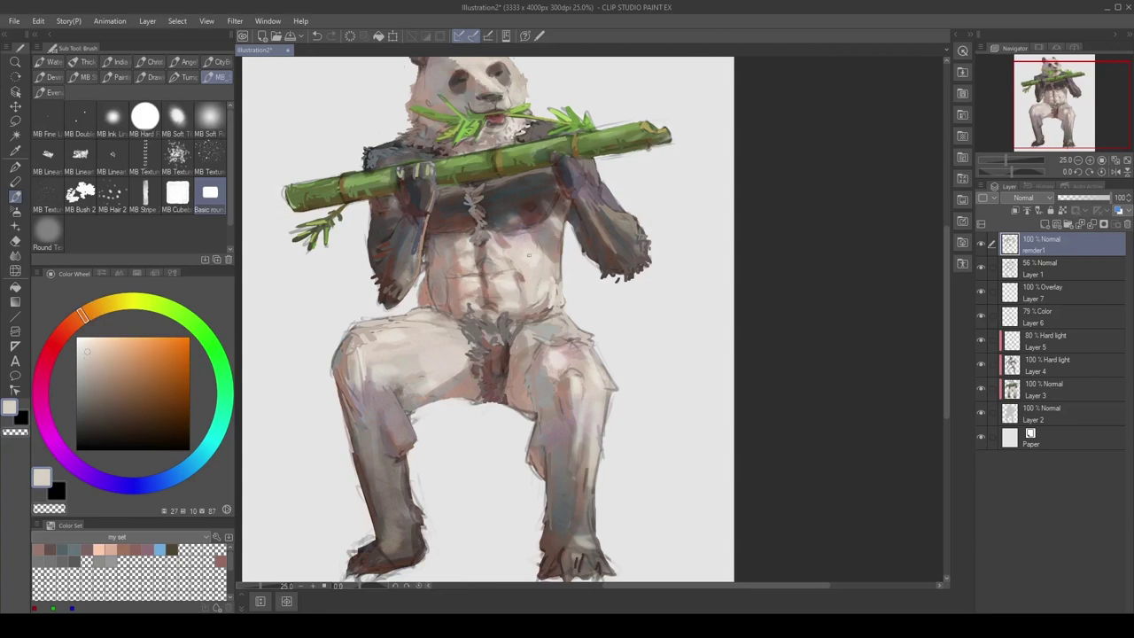
Repaint the abdominal folds and the upper belly beneath the chest with sampled cream, muted red and warm grey tones
alt+click(518, 282)
alt+click(511, 302)
alt+click(474, 285)
alt+click(480, 274)
alt+click(467, 272)
alt+click(455, 283)
alt+click(455, 266)
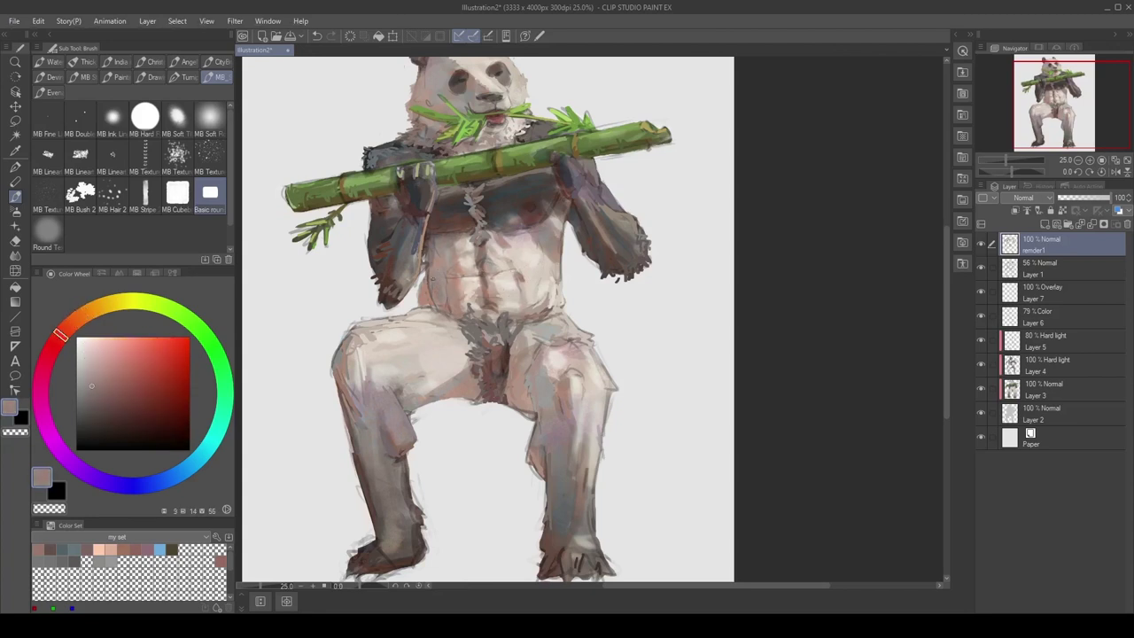
alt+click(461, 257)
alt+click(452, 252)
alt+click(444, 237)
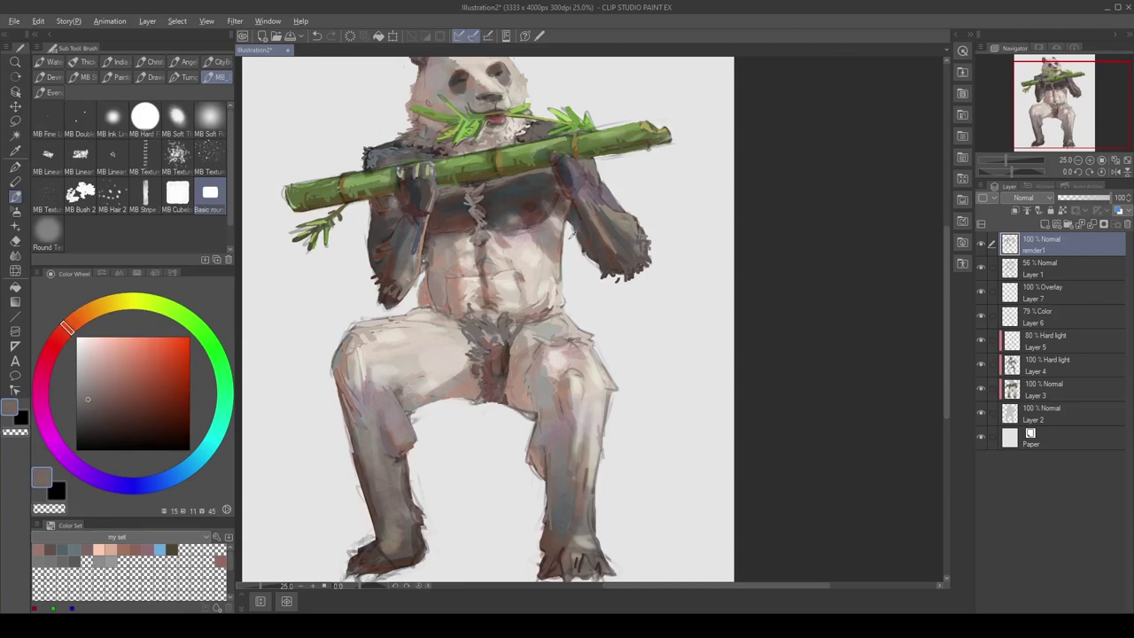
Rework the dark chest's lower edge and the adjoining raised wrist with sampled reddish-brown and dark violet-grey tones
alt+click(571, 233)
alt+click(537, 248)
alt+click(540, 203)
alt+click(537, 227)
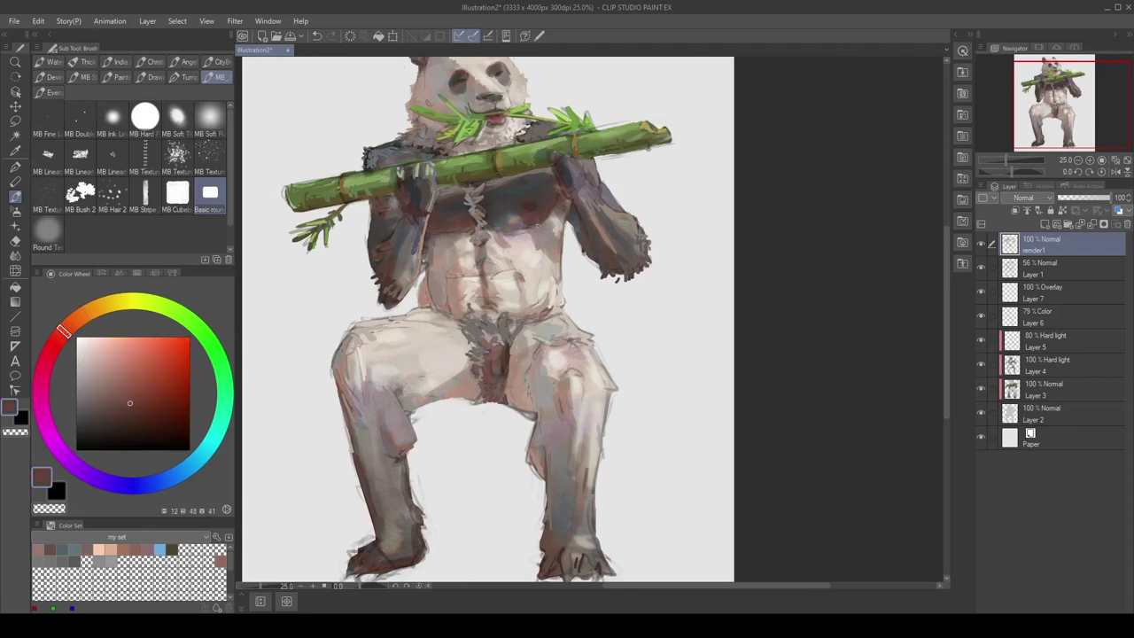
alt+click(563, 180)
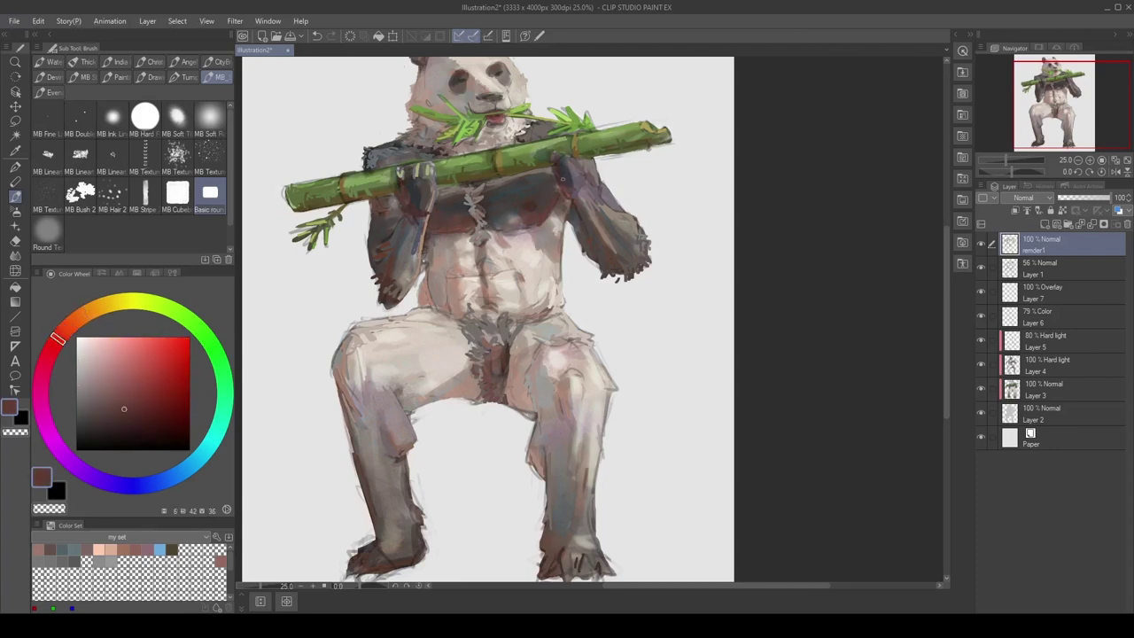
alt+click(567, 185)
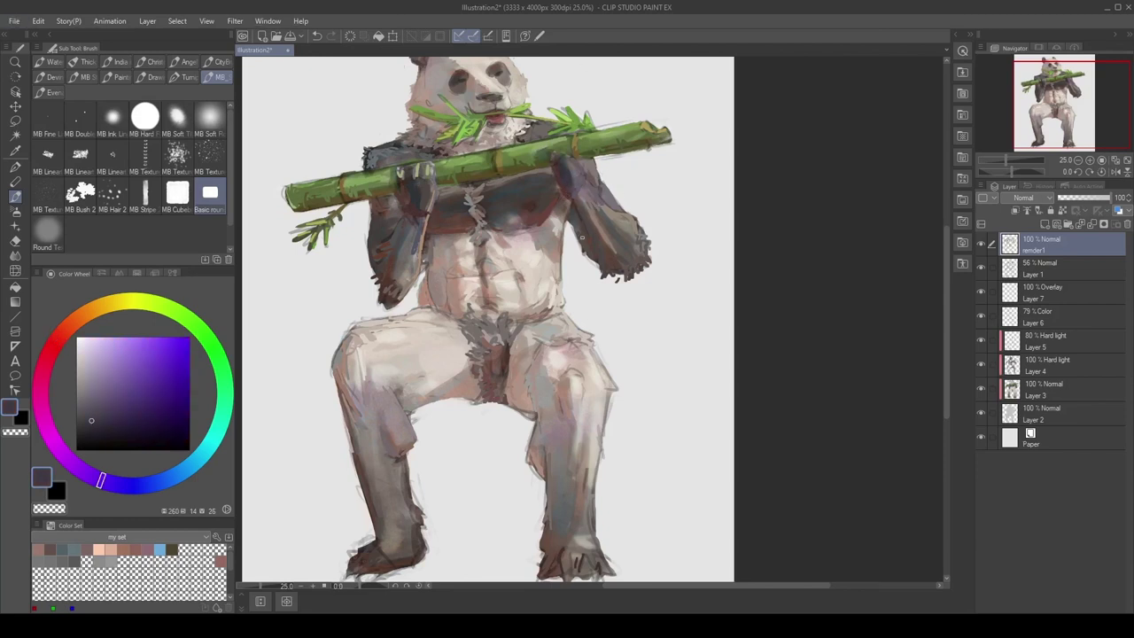
drag(582, 237, 475, 234)
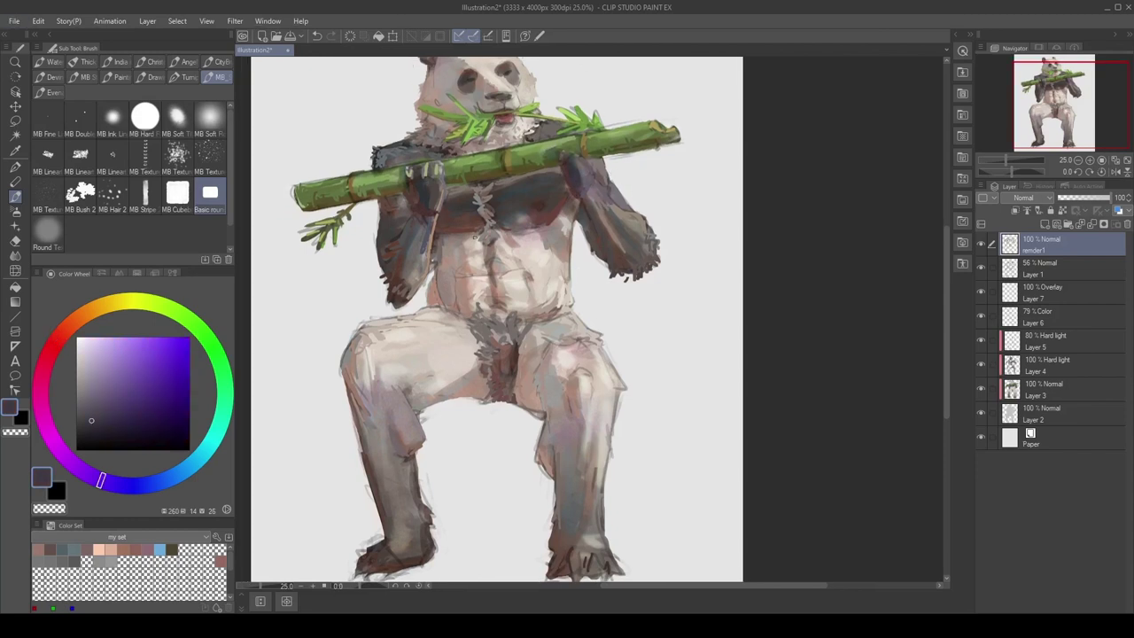
Erase stray sketch lines around both ends of the bamboo pole and along the outer knee
key(e)
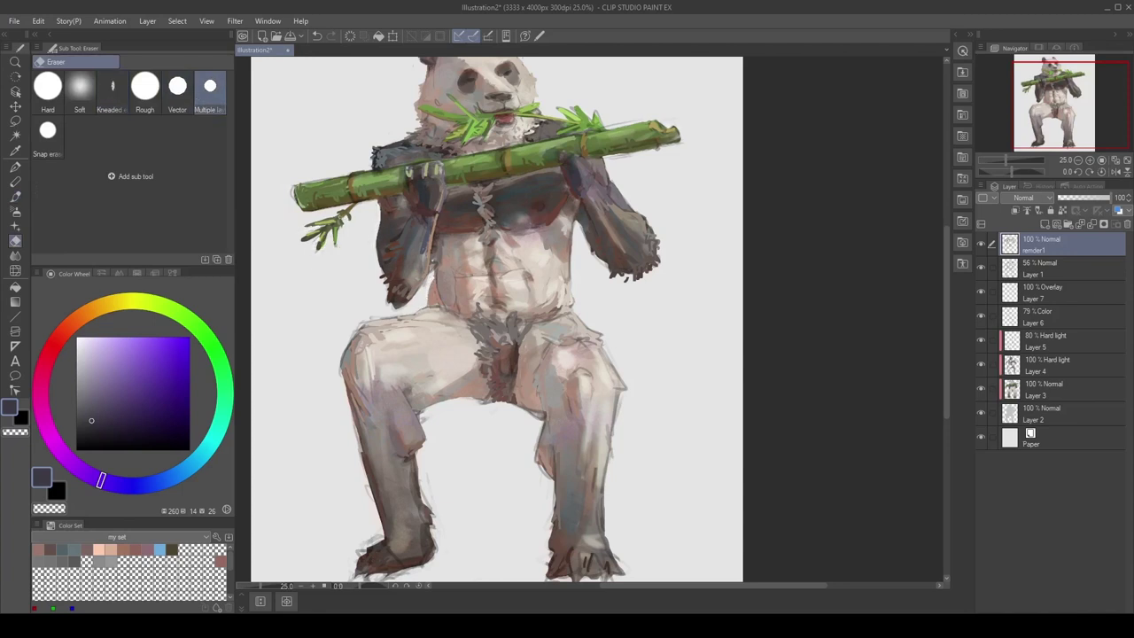
mouse_move(297, 182)
mouse_down()
mouse_move(291, 204)
mouse_move(340, 183)
mouse_up()
mouse_move(607, 126)
mouse_down()
mouse_move(652, 116)
mouse_move(644, 142)
mouse_up()
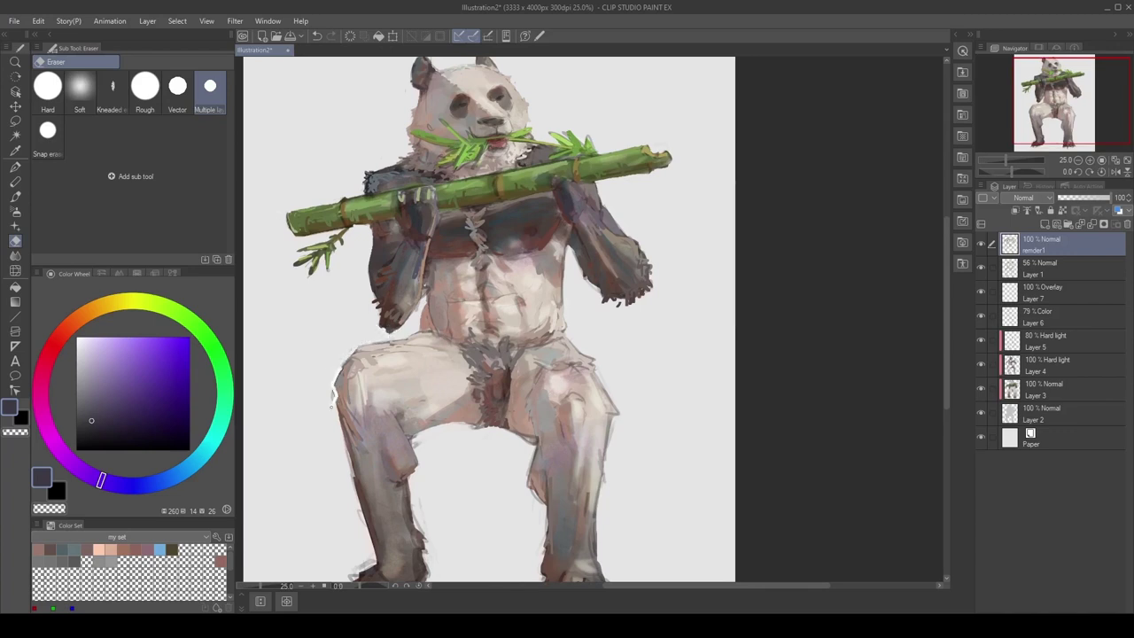
drag(335, 390, 356, 306)
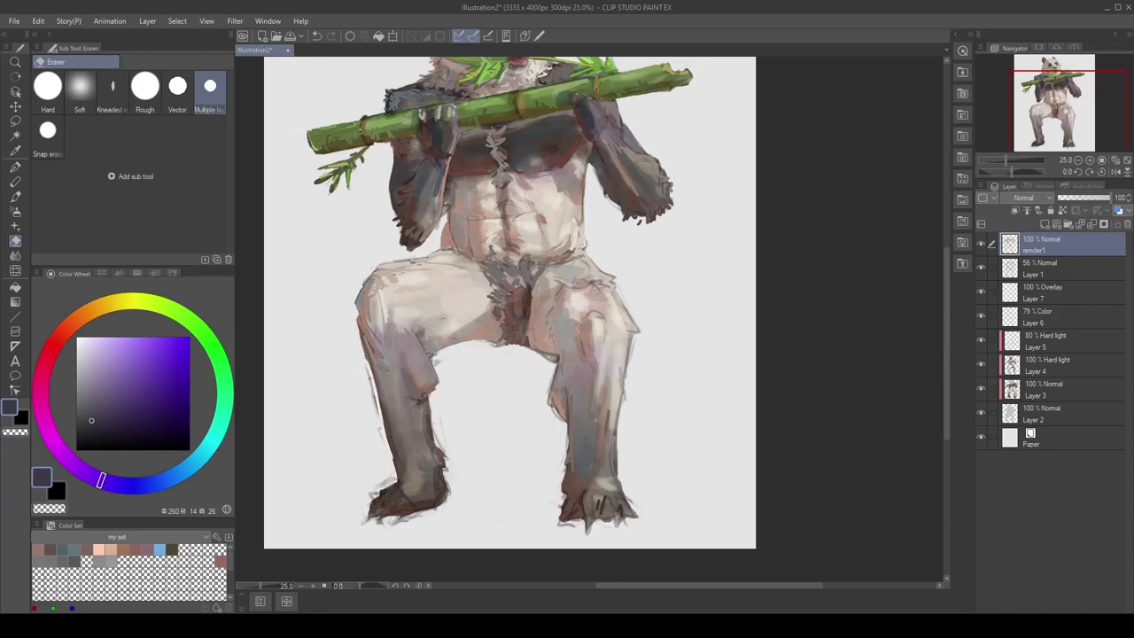
Clean up the sketch lines around the lower legs and feet with the Eraser, undoing misplaced strokes
key(ctrl+z)
mouse_move(390, 480)
mouse_down()
mouse_move(363, 501)
mouse_move(399, 523)
mouse_move(390, 520)
mouse_move(450, 486)
mouse_move(438, 356)
mouse_move(488, 342)
mouse_move(556, 359)
mouse_move(549, 400)
mouse_move(563, 422)
mouse_move(630, 340)
mouse_move(602, 210)
mouse_up()
key(ctrl+z)
key(ctrl+z)
key(ctrl+z)
key(ctrl+z)
key(ctrl+z)
key(ctrl+z)
drag(530, 304, 523, 403)
key(ctrl+z)
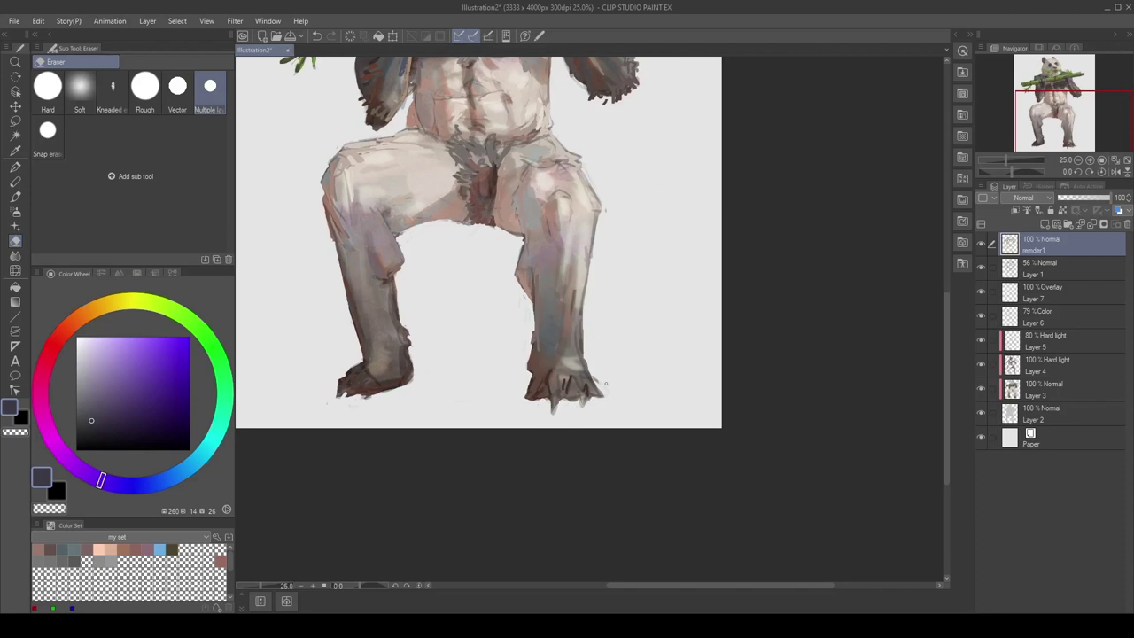
Erase leftover sketch lines around the shaggy elbow, the arm's outer edge and the head
scroll(593, 338, up, 3)
scroll(571, 284, up, 3)
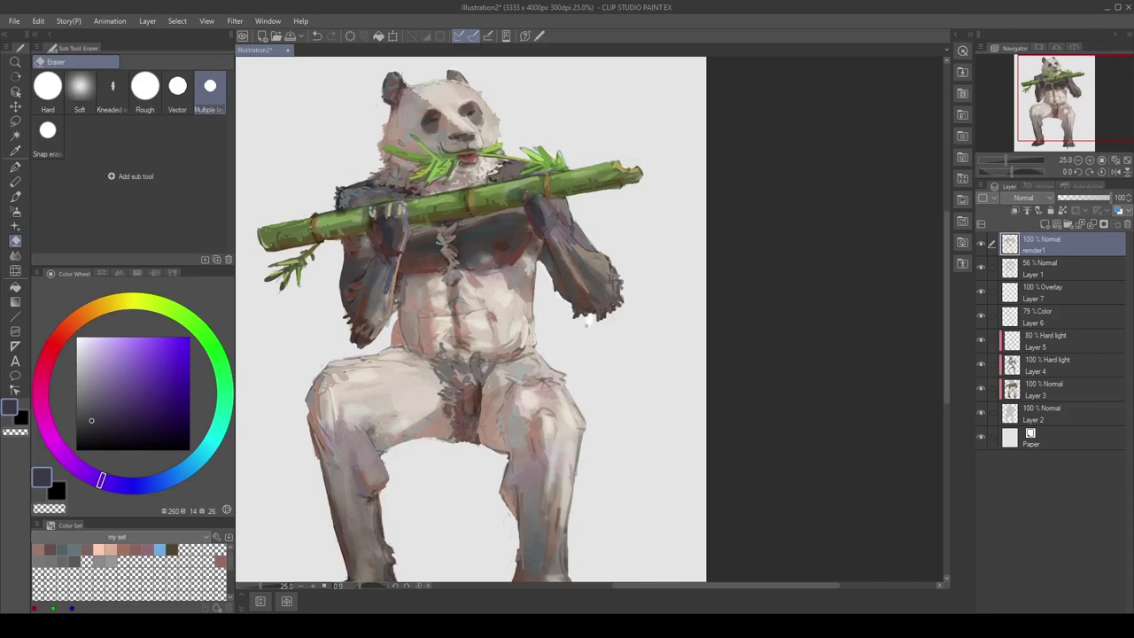
drag(595, 247, 621, 275)
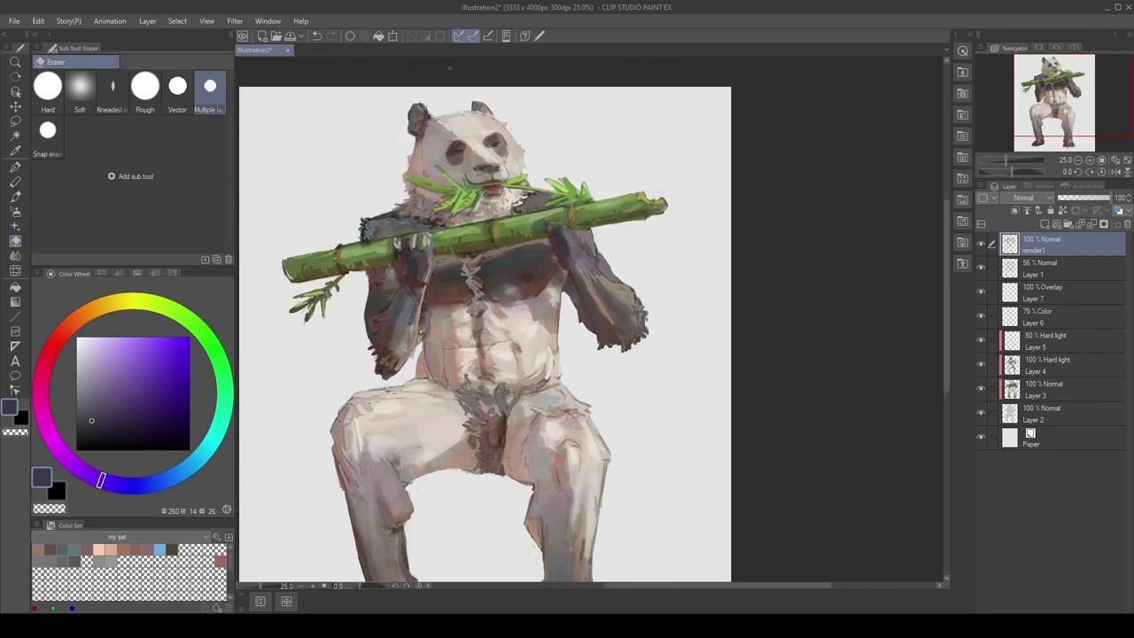
mouse_move(403, 188)
mouse_down()
mouse_move(427, 143)
mouse_move(431, 86)
mouse_up()
Switch to the textured brush and blend both feet with sampled grey-brown and dark brown tones
key(b)
alt+click(406, 304)
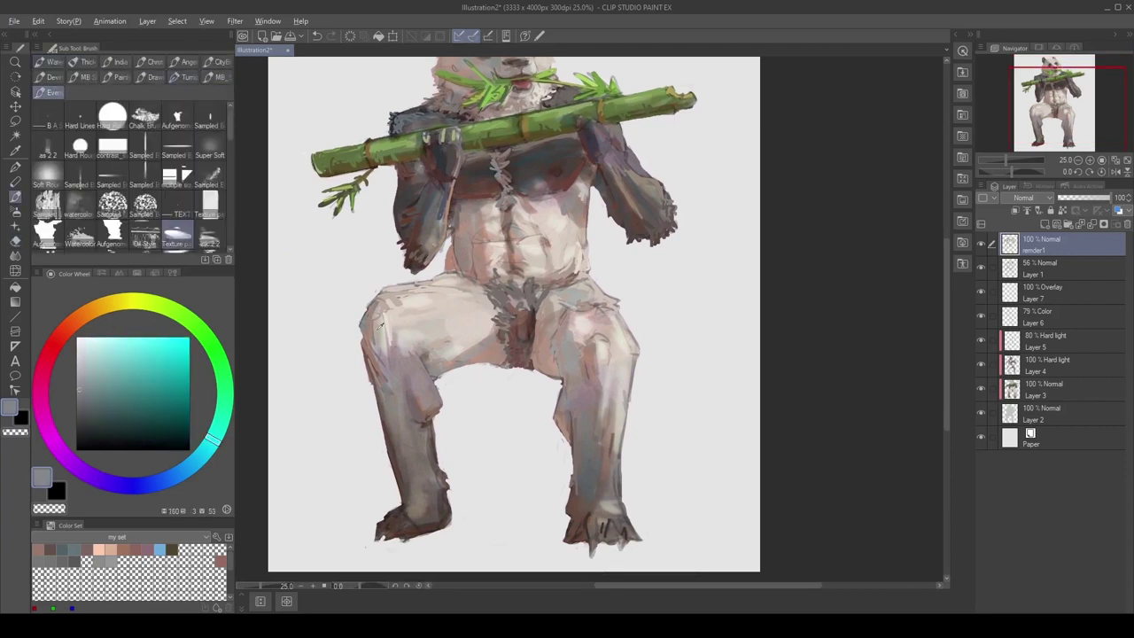
alt+click(381, 326)
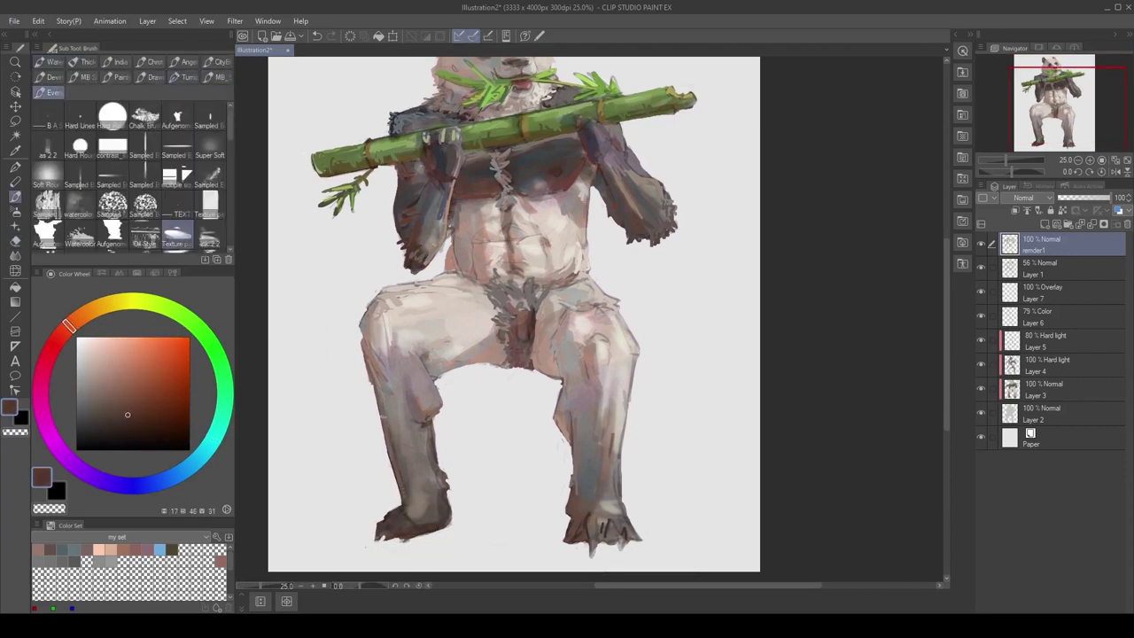
alt+click(415, 519)
alt+click(416, 509)
alt+click(385, 529)
alt+click(612, 527)
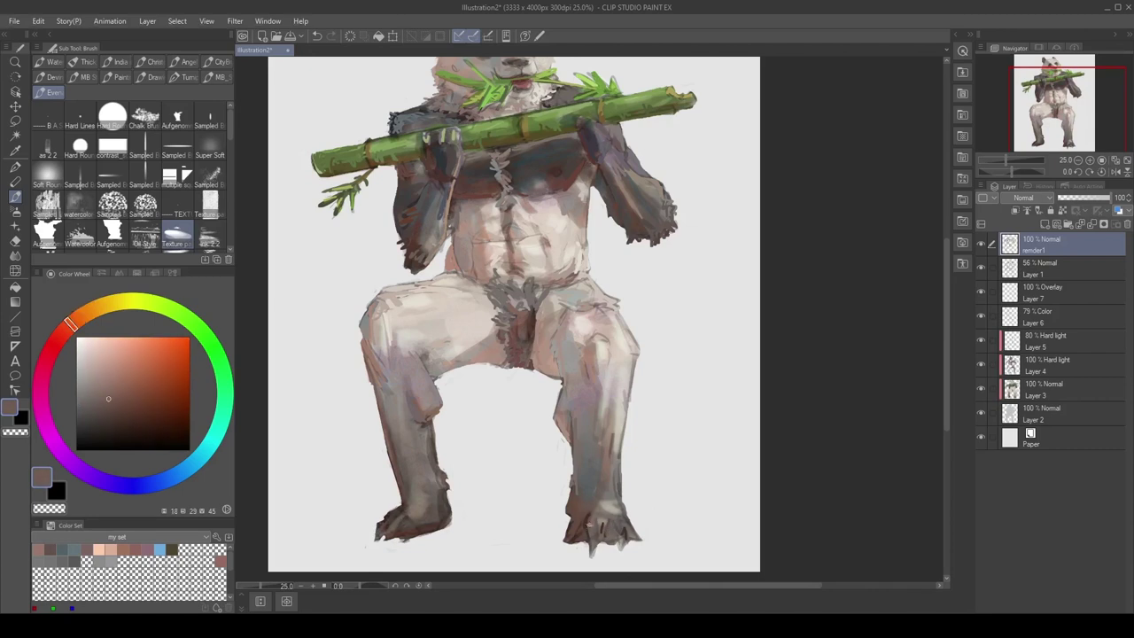
alt+click(584, 528)
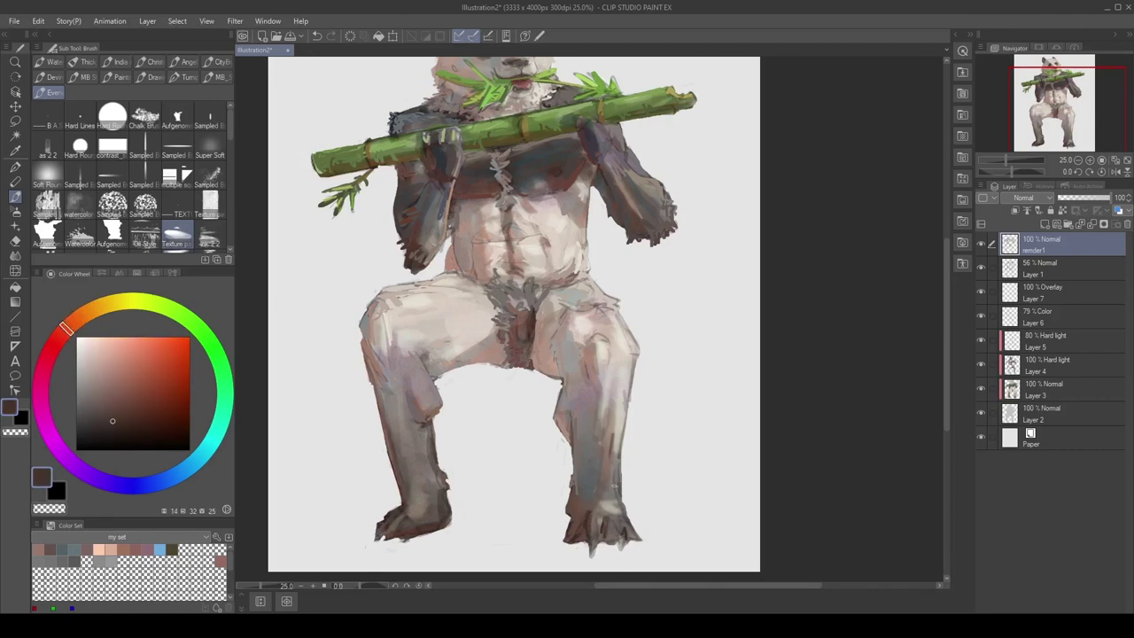
Blend the knee and thigh on the bamboo-leaf side with sampled light beige and warm pinkish-grey tones
alt+click(386, 327)
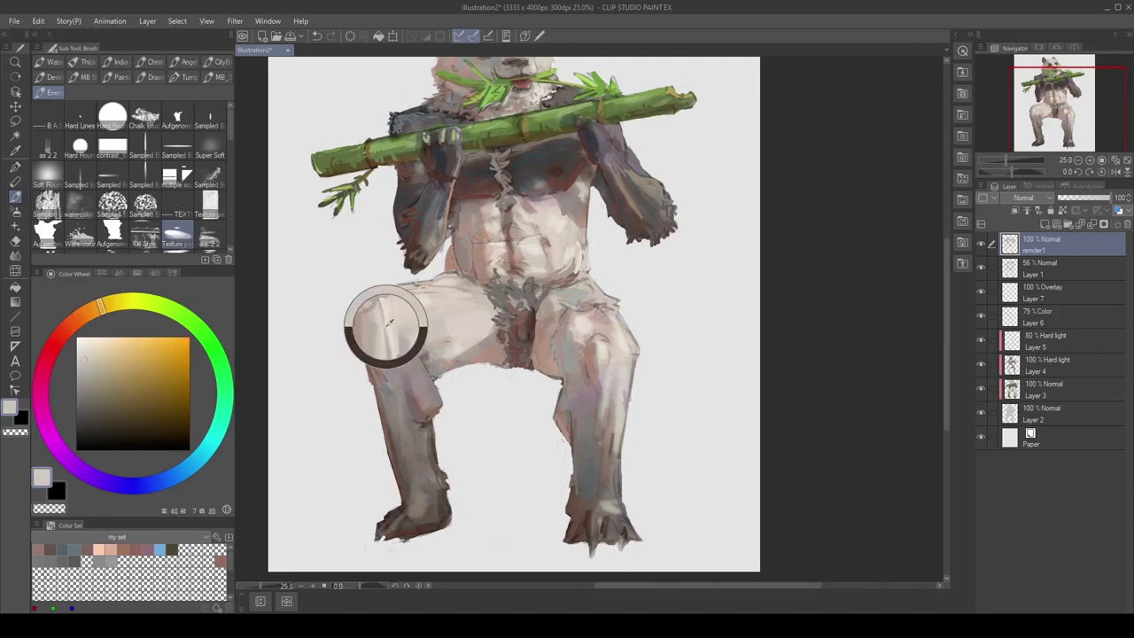
alt+click(380, 329)
alt+click(386, 325)
alt+click(439, 343)
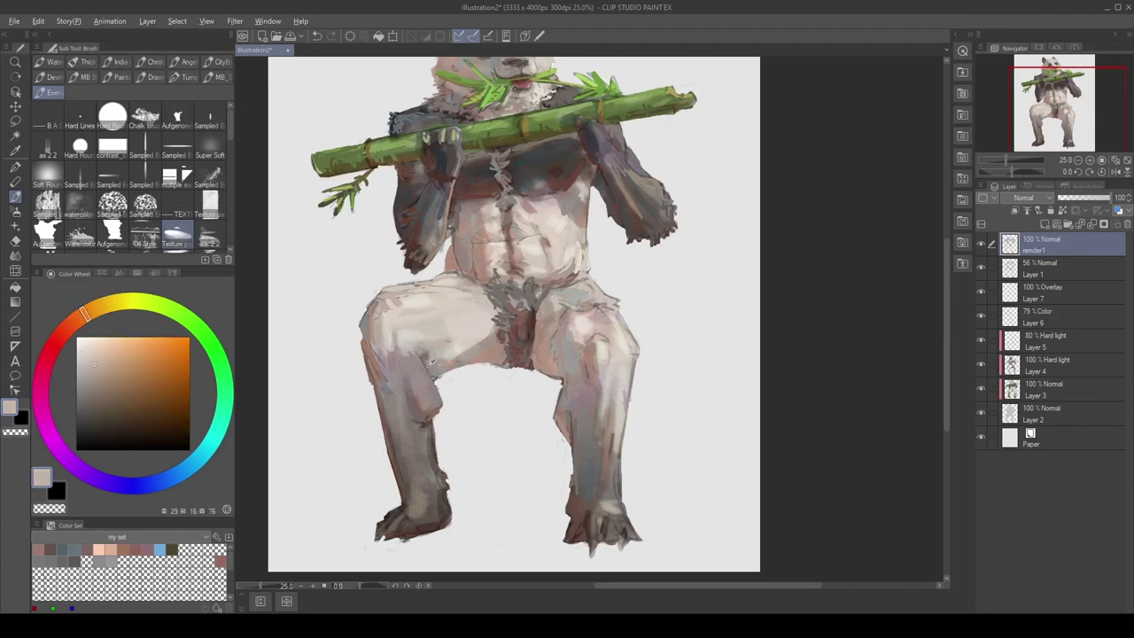
alt+click(431, 363)
alt+click(438, 287)
alt+click(387, 303)
alt+click(388, 304)
alt+click(391, 304)
alt+click(382, 308)
alt+click(401, 287)
Smooth the forearm above the bamboo-leaf-side knee with textured strokes in sampled dark grey-brown tones
alt+click(413, 205)
alt+click(414, 255)
alt+click(416, 257)
alt+click(433, 211)
drag(436, 232, 404, 269)
alt+click(432, 200)
alt+click(409, 213)
alt+click(421, 234)
alt+click(422, 232)
Refine the same arm's elbow, wrist and inner forearm with sampled dark brown and cool grey tones
alt+click(404, 269)
alt+click(420, 274)
alt+click(427, 208)
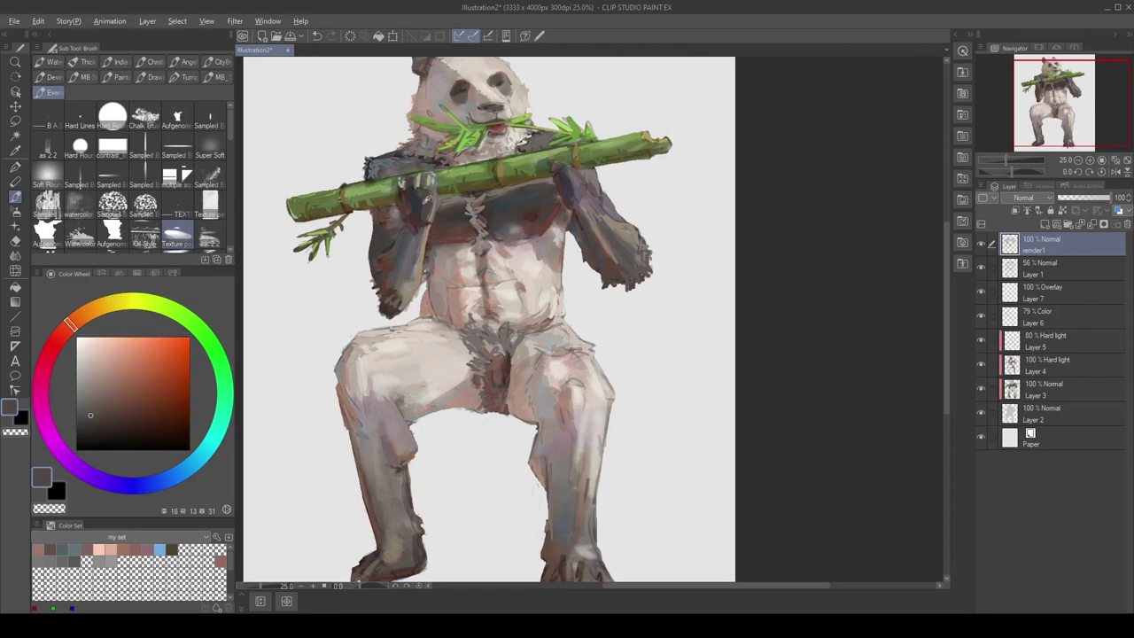
alt+click(423, 213)
alt+click(424, 213)
drag(427, 199, 406, 217)
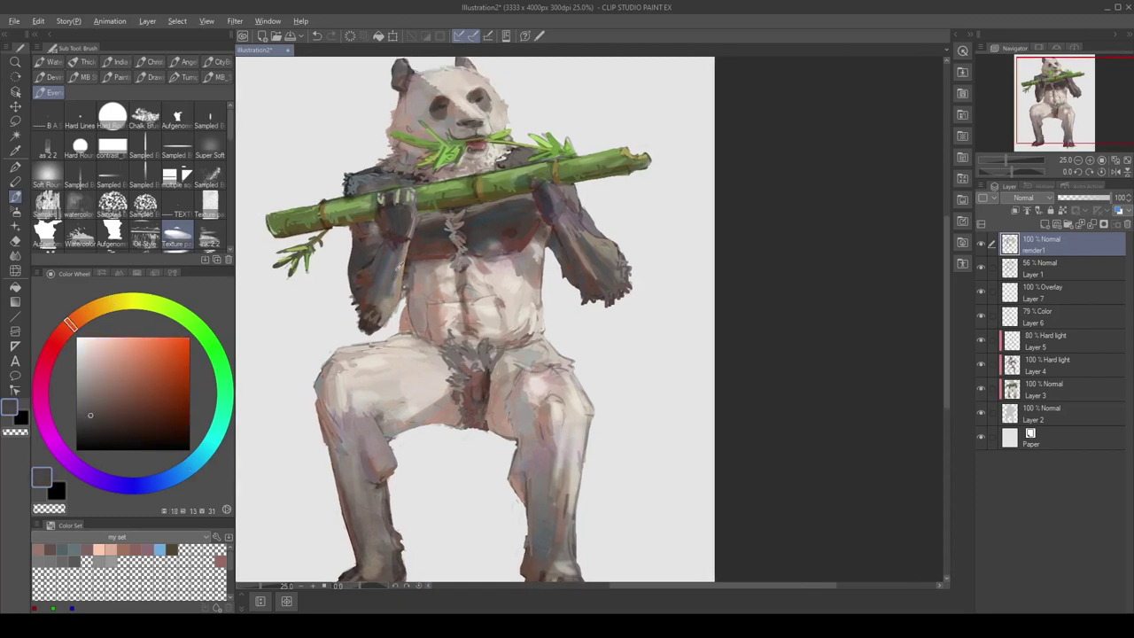
alt+click(390, 270)
alt+click(390, 266)
Blend the dark shoulder above the bamboo and the chest below it with sampled blue-grey and near-black tones
alt+click(353, 188)
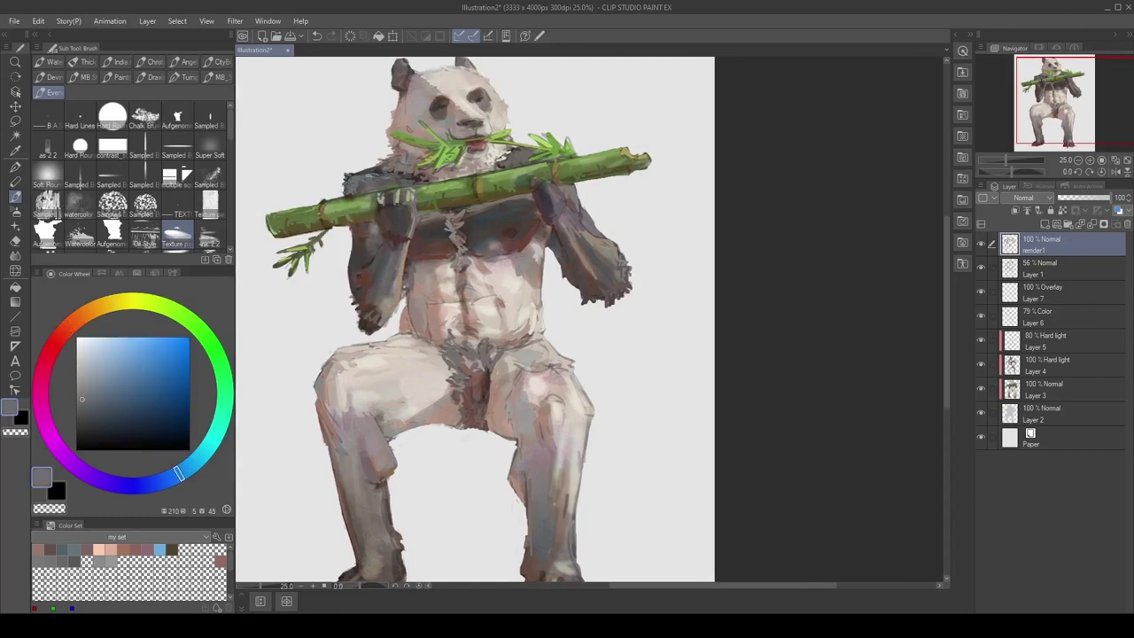
alt+click(364, 186)
drag(363, 186, 344, 192)
alt+click(473, 221)
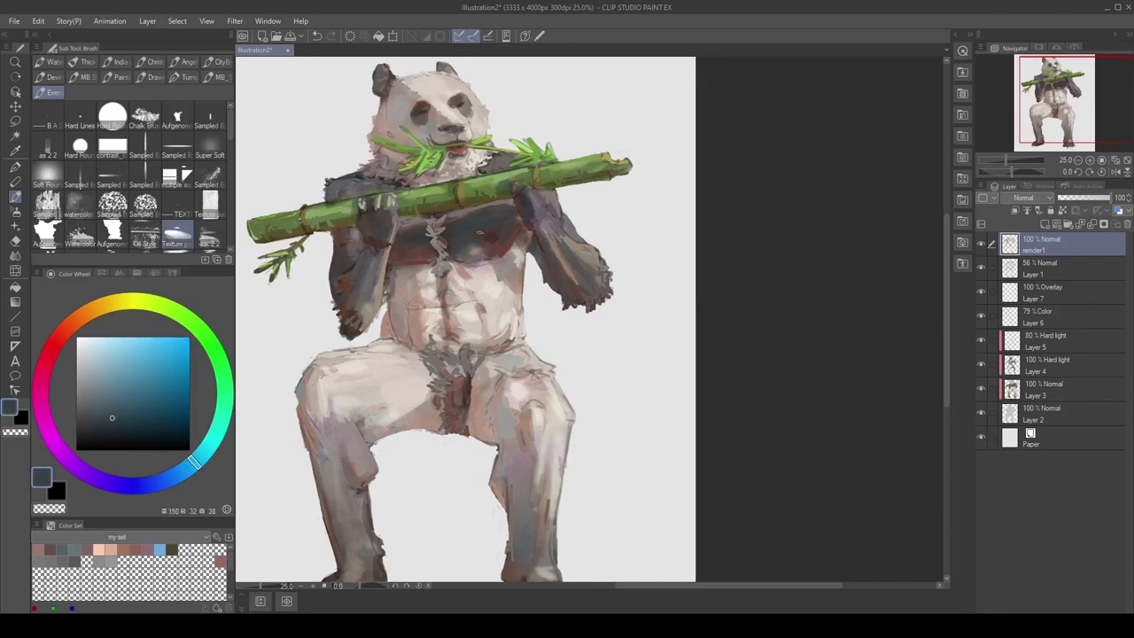
alt+click(461, 223)
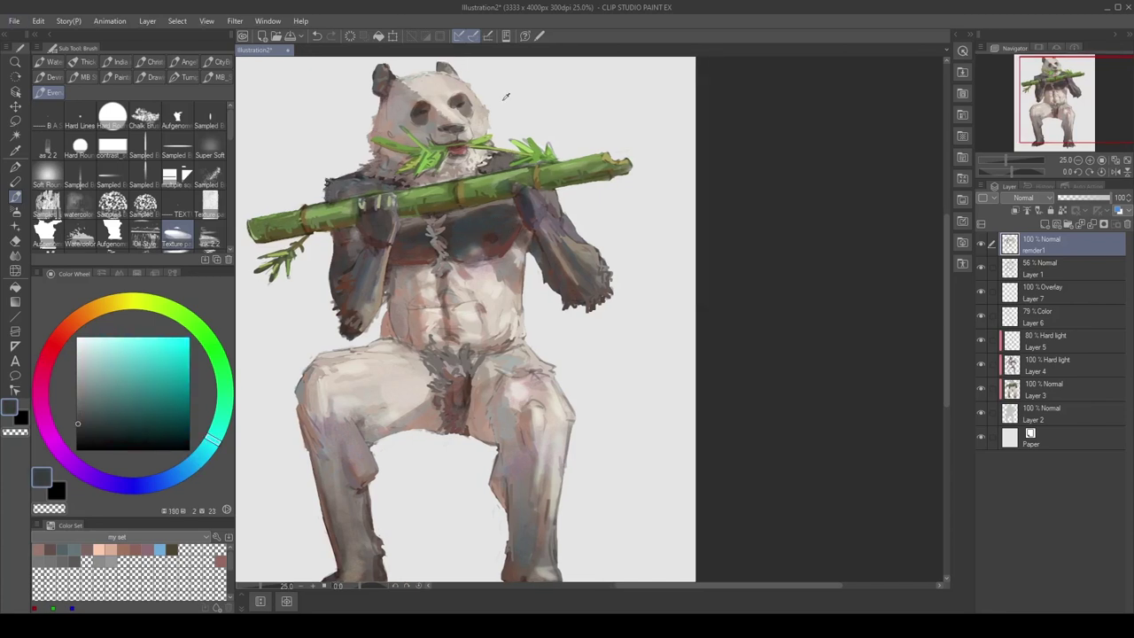
drag(506, 96, 487, 100)
Repaint the opposite forearm and elbow with sampled warm grey, dark brown and olive-grey tones
alt+click(547, 257)
alt+click(560, 281)
alt+click(543, 235)
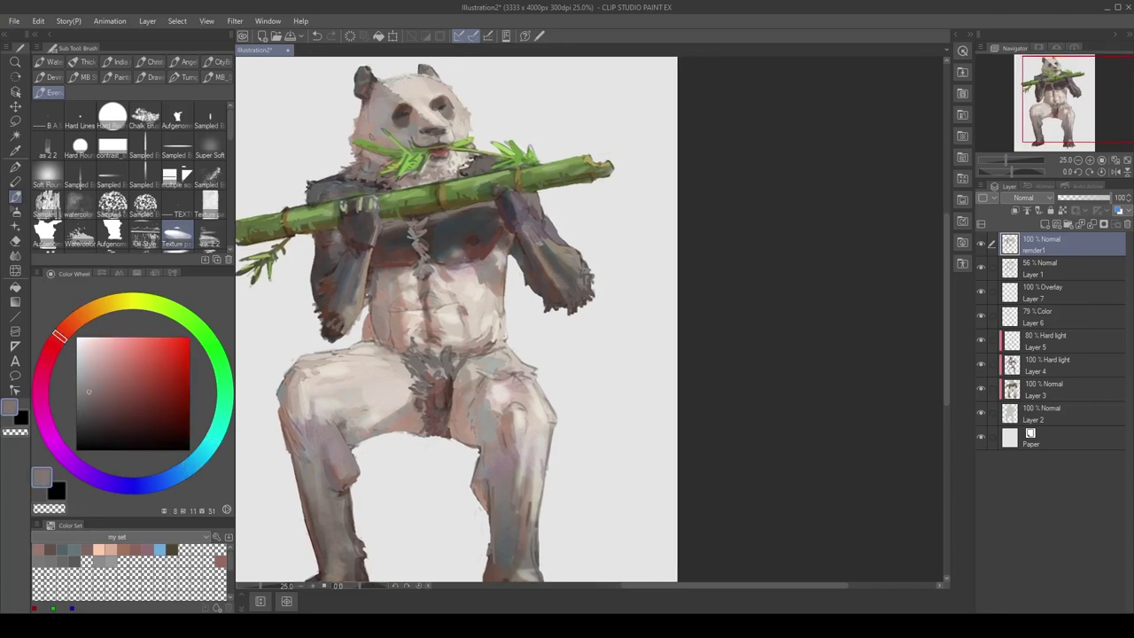
alt+click(554, 241)
alt+click(536, 234)
alt+click(540, 262)
alt+click(551, 285)
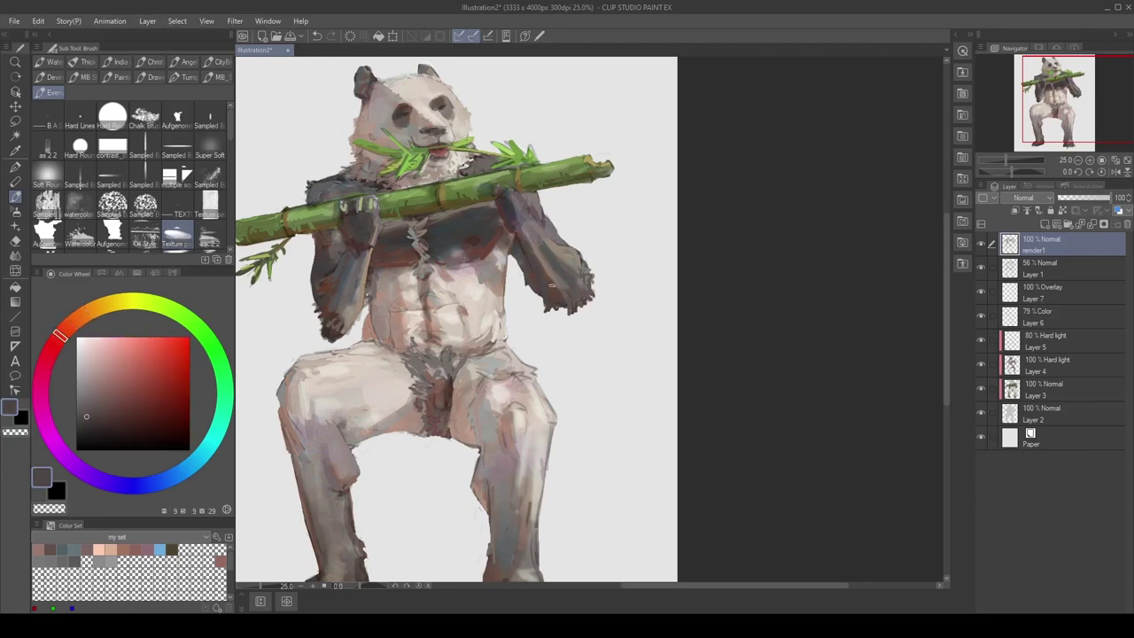
alt+click(553, 286)
alt+click(564, 249)
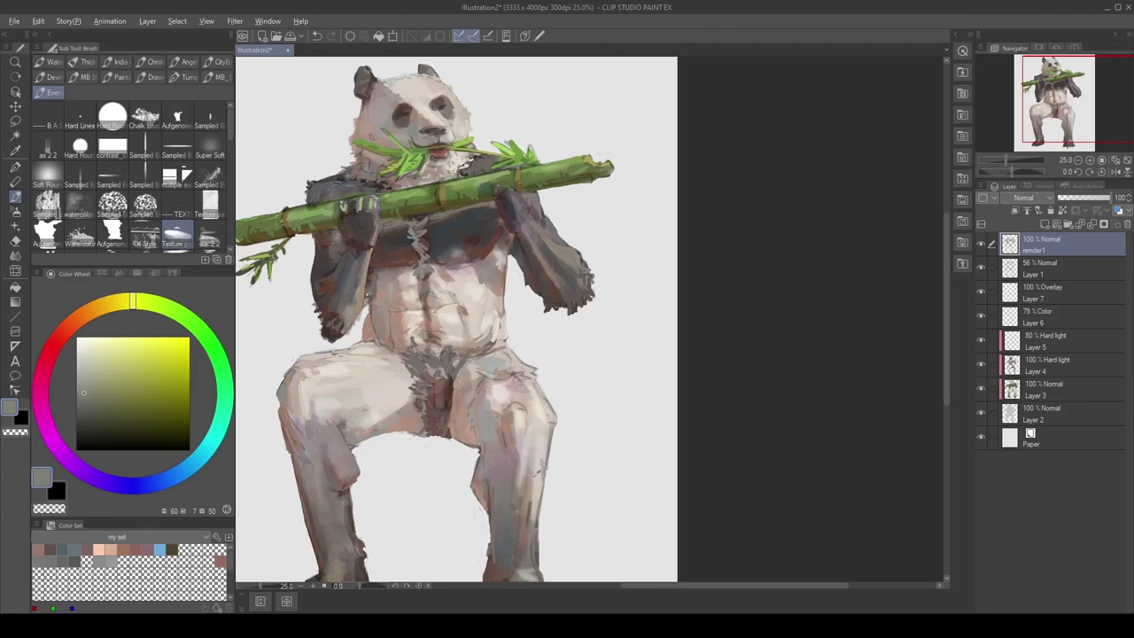
Blend the calf and shin of the leg on that side with sampled grey and dusty pink tones
alt+click(509, 365)
alt+click(512, 484)
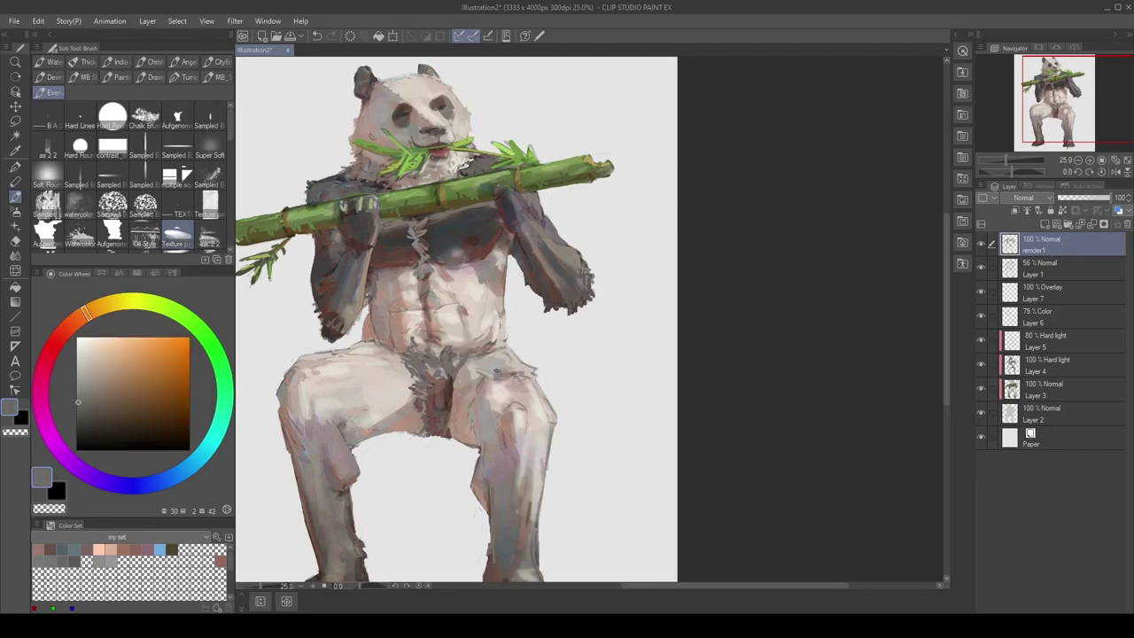
drag(481, 363, 505, 342)
alt+click(507, 447)
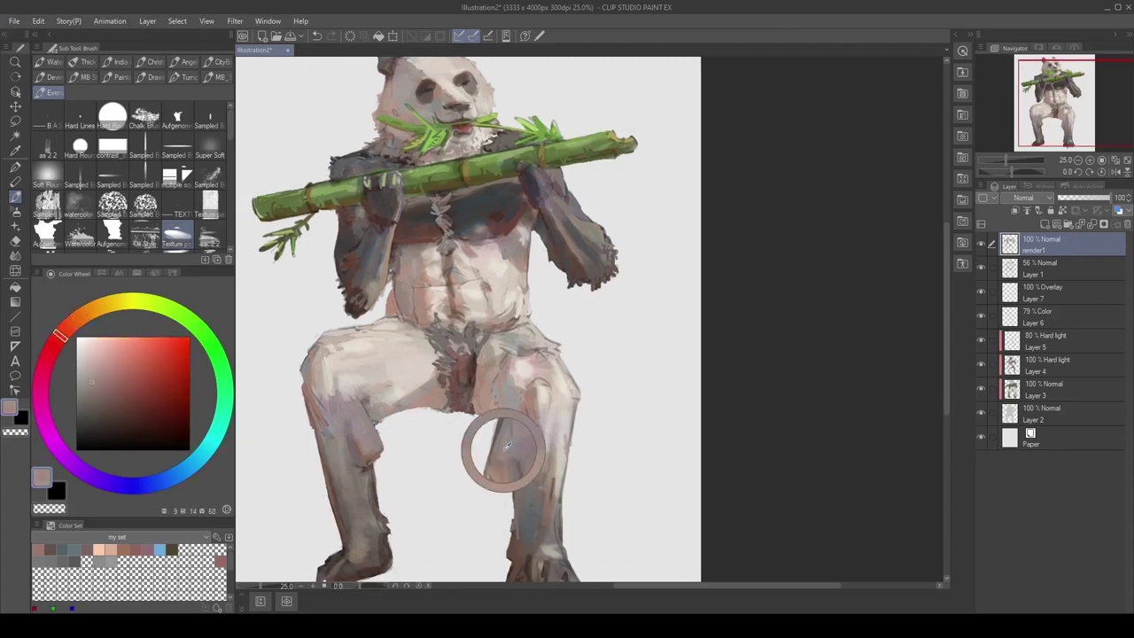
alt+click(505, 447)
alt+click(532, 479)
alt+click(563, 482)
drag(563, 537, 532, 430)
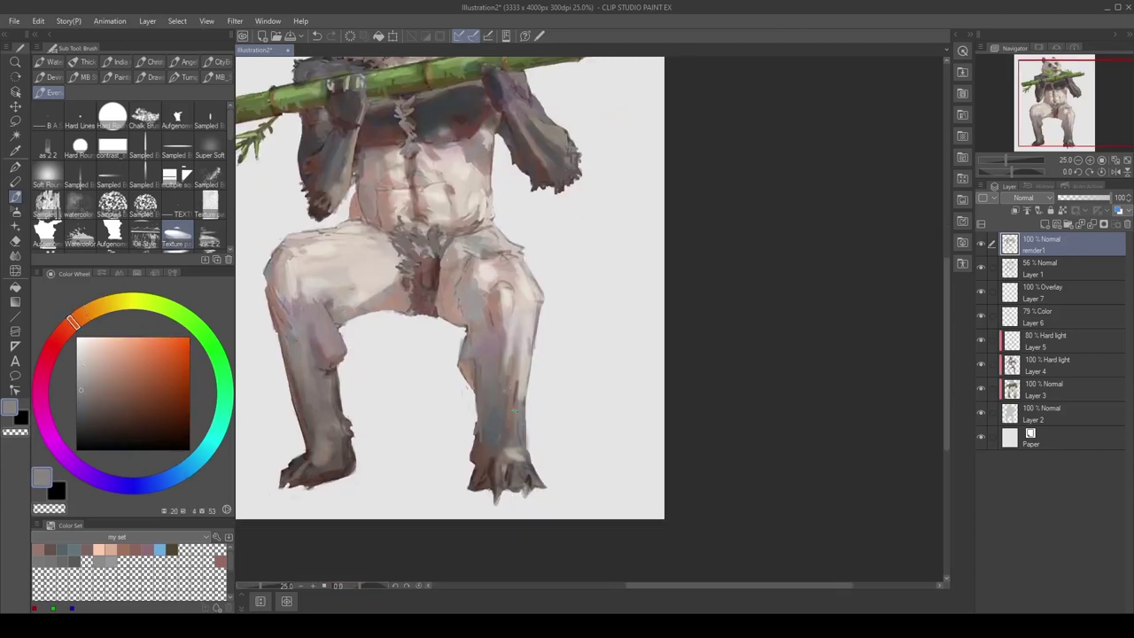
Repaint the same leg's outer edge, knee and upper thigh with sampled off-white, pinkish-beige and grey tones
alt+click(537, 484)
alt+click(539, 335)
alt+click(557, 293)
alt+click(529, 277)
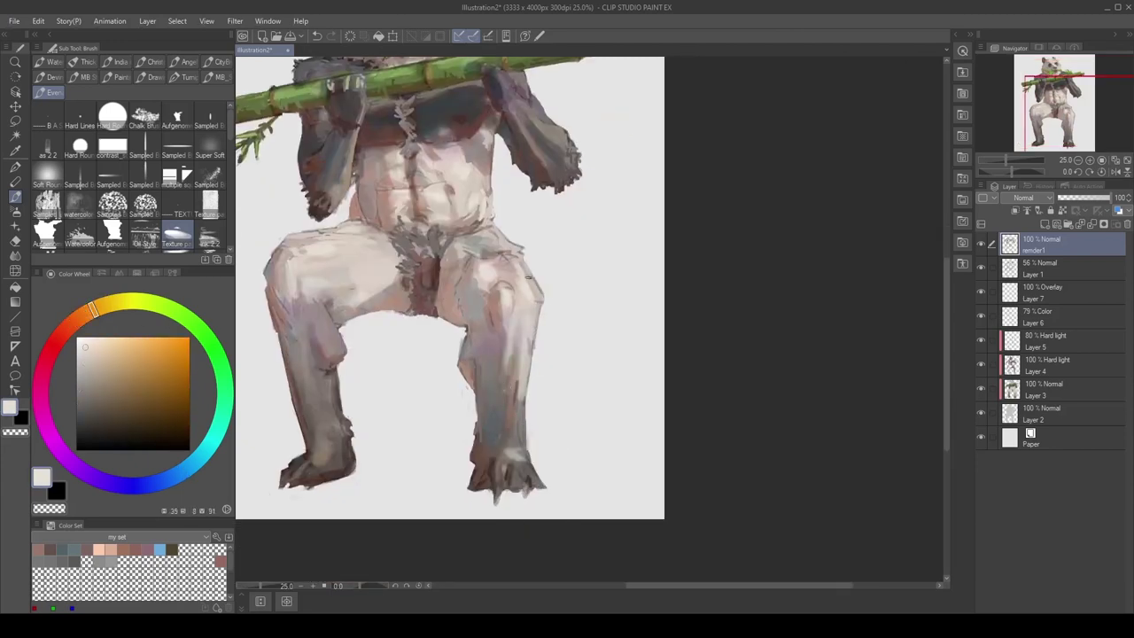
drag(529, 278, 527, 295)
alt+click(523, 293)
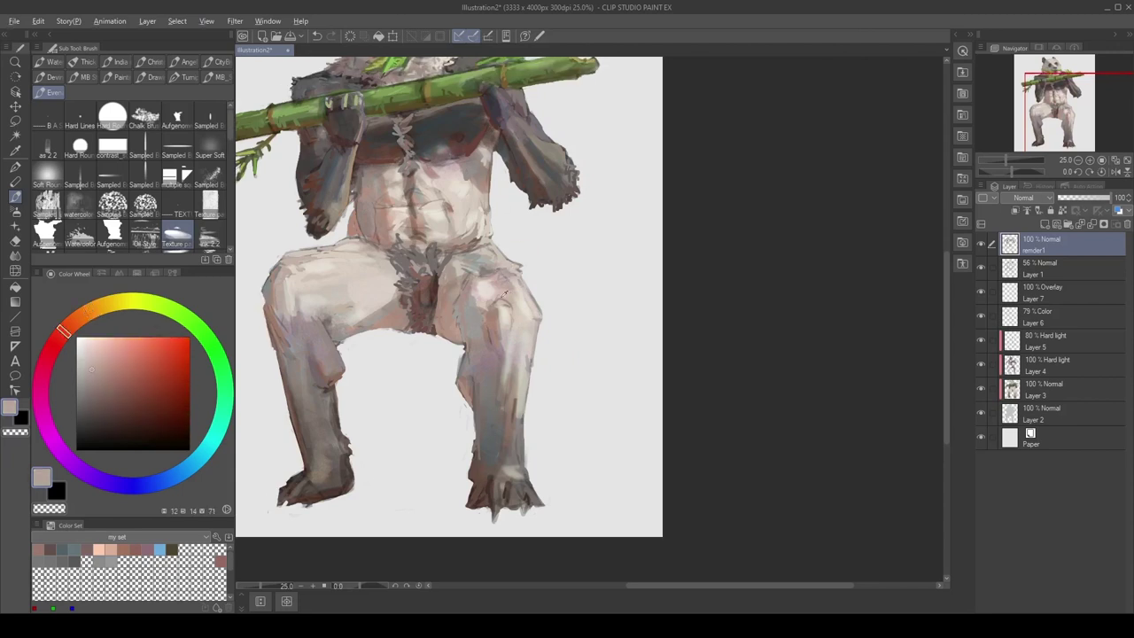
alt+click(483, 281)
alt+click(476, 295)
drag(467, 244, 500, 303)
alt+click(500, 303)
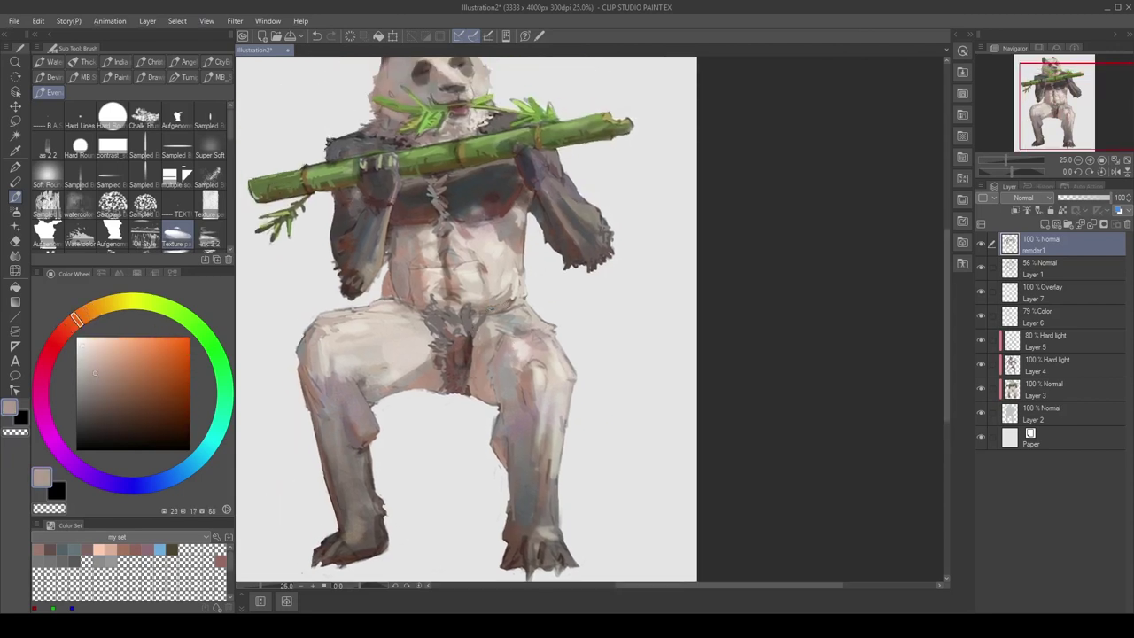
Retouch the belly and the waist beside the forearm with sampled dark indigo, brown and grey tones
alt+click(494, 334)
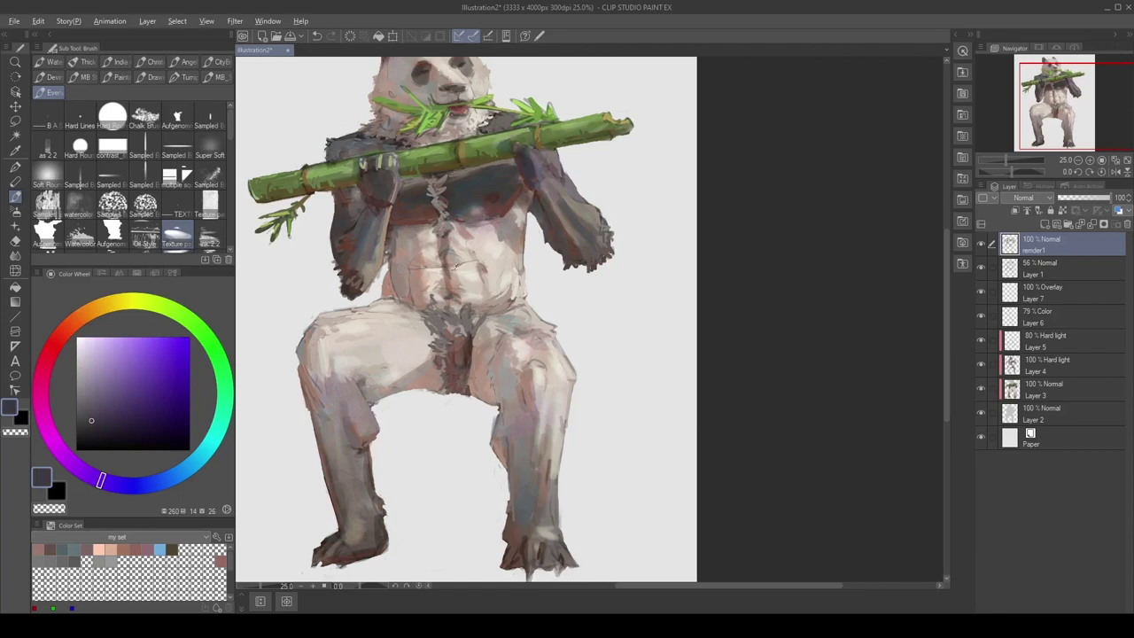
alt+click(444, 248)
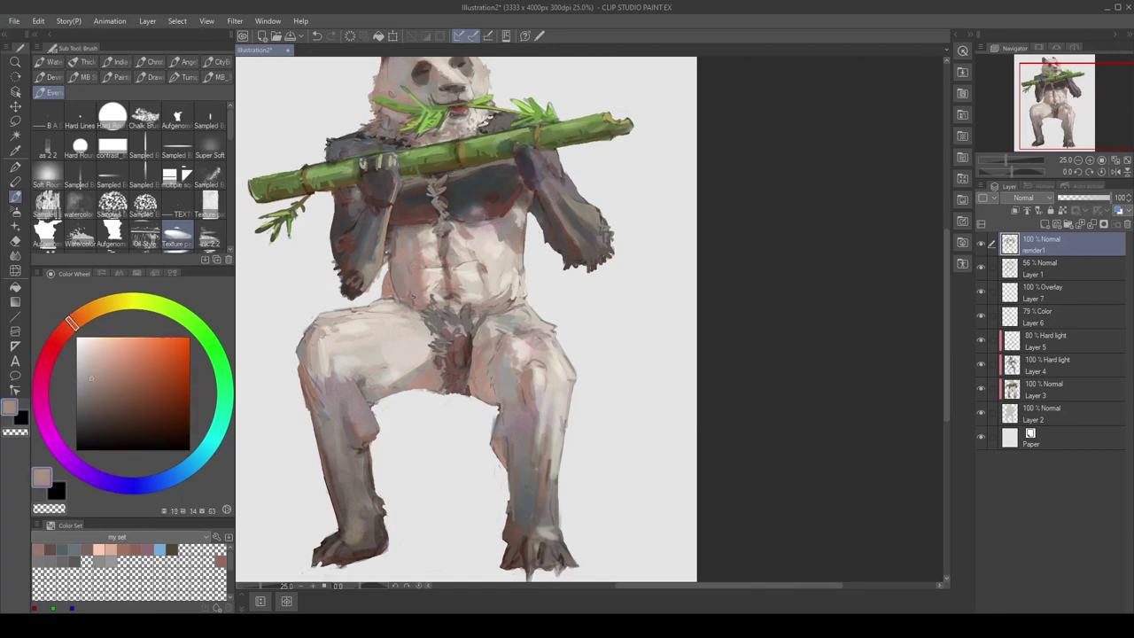
drag(414, 295, 408, 322)
alt+click(390, 305)
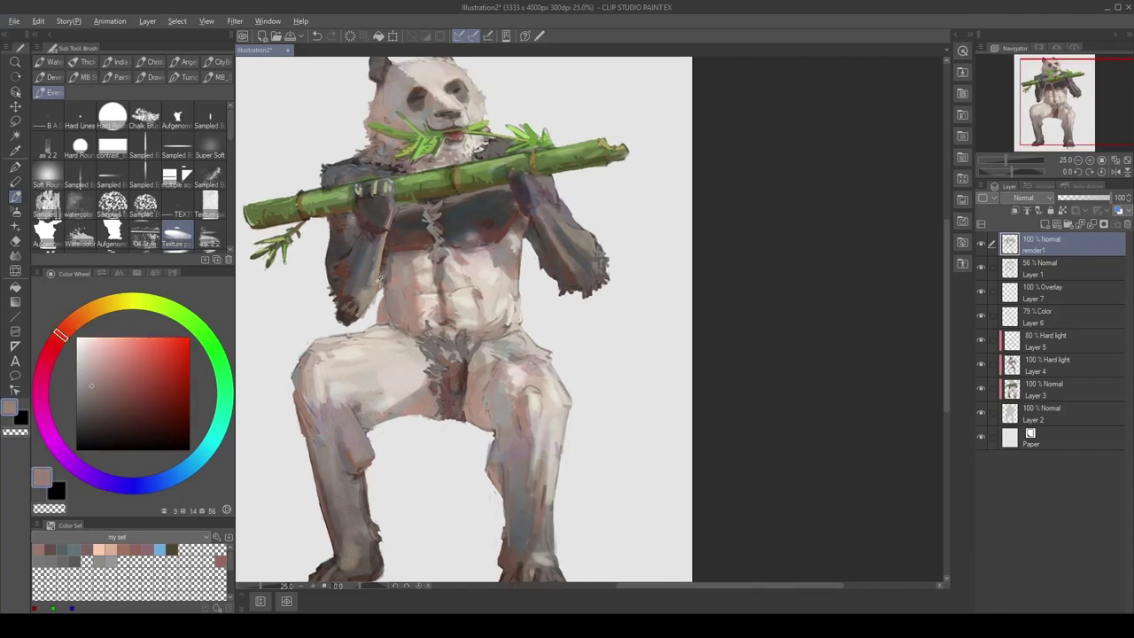
alt+click(379, 279)
drag(379, 279, 365, 290)
alt+click(391, 282)
alt+click(390, 282)
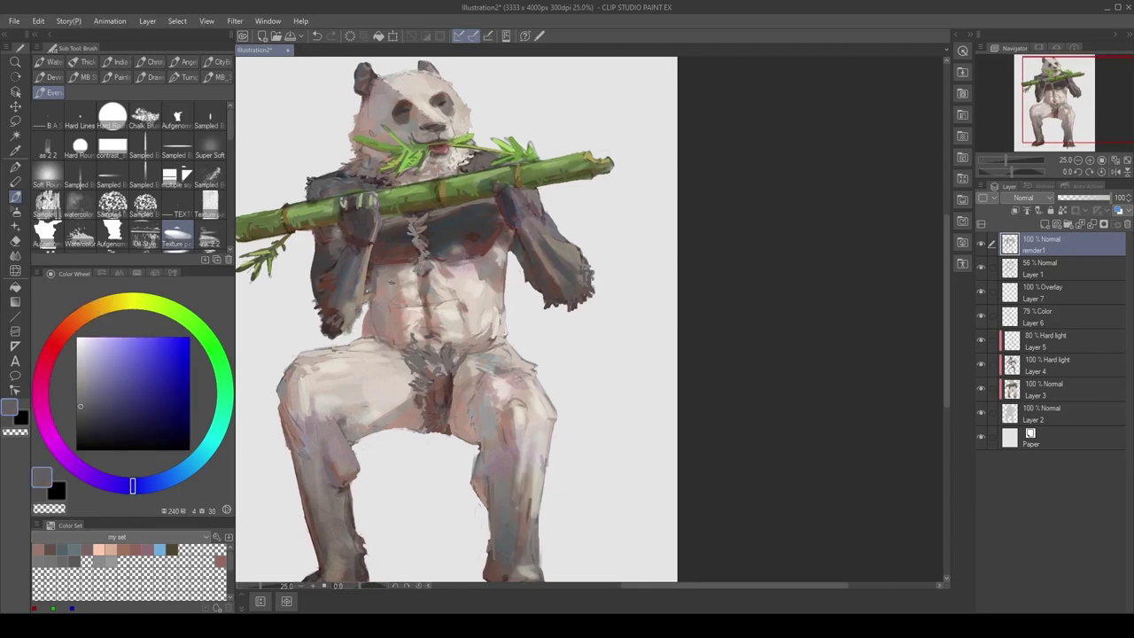
Refine the opposite forearm's elbow fur with sampled brown-grey tones
drag(479, 181, 469, 192)
alt+click(558, 305)
alt+click(562, 293)
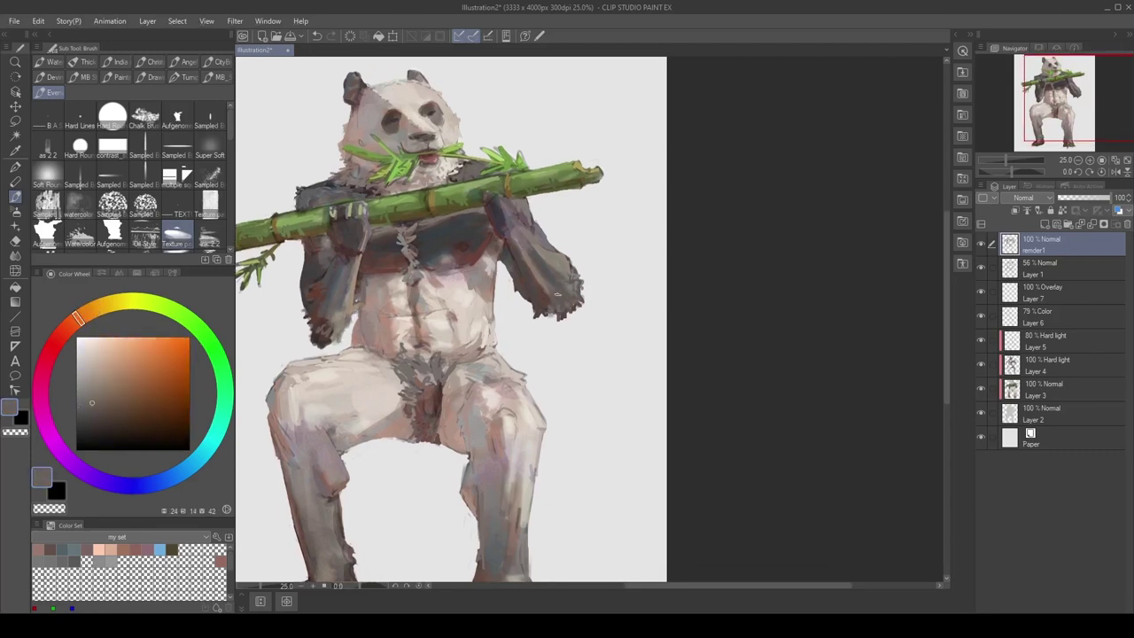
Scatter small grey specks around both ends of the bamboo pole and shift the brush colour to a green hue
scroll(451, 319, down, 2)
scroll(452, 319, up, 3)
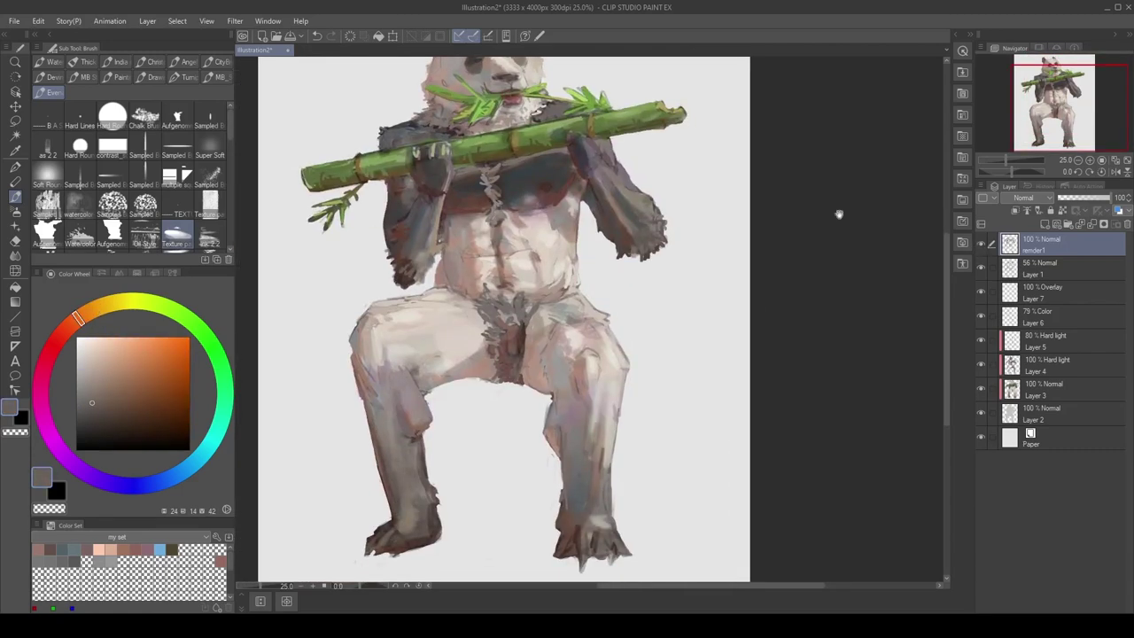
drag(839, 214, 845, 311)
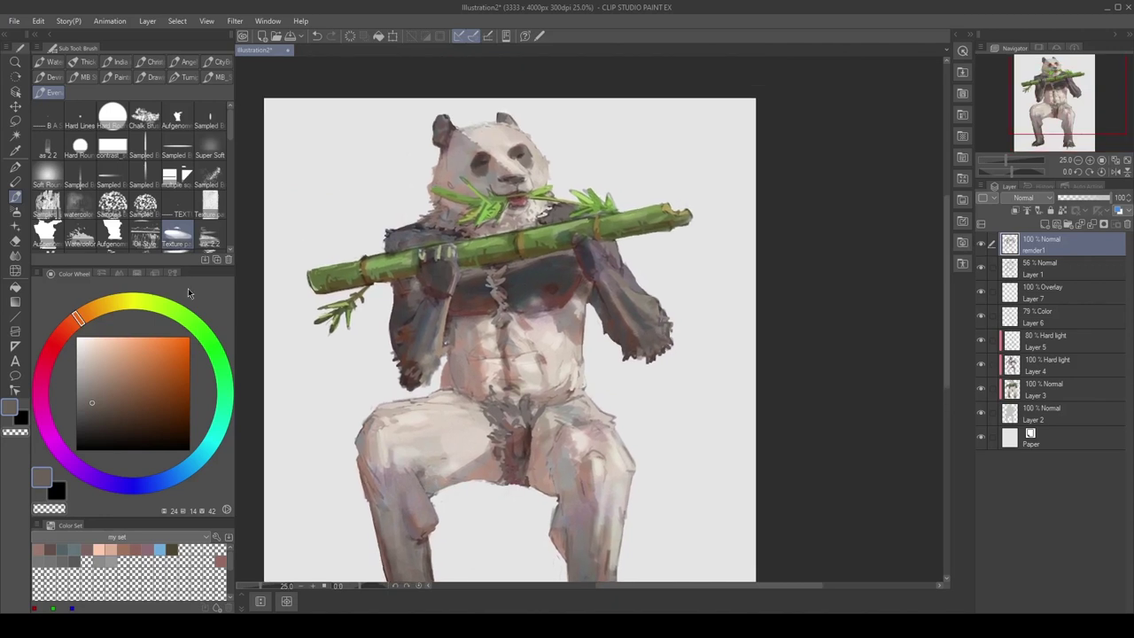
click(181, 326)
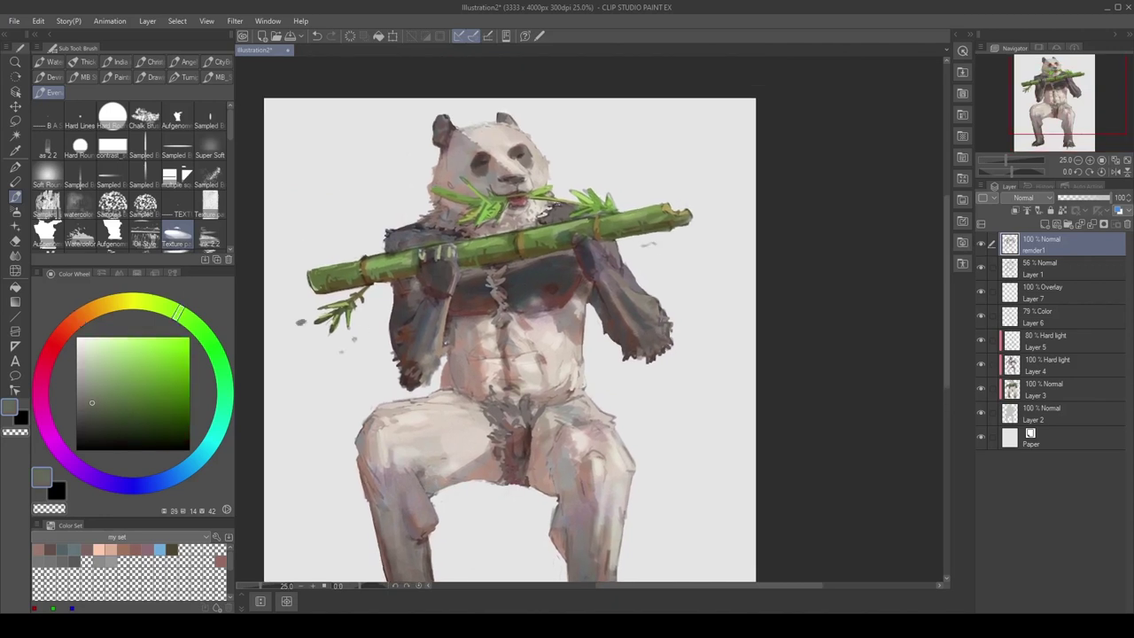
Add a new layer directly above Paper and brush near-black and grey strokes for the seat and the ground shadows under the feet
scroll(571, 183, down, 2)
click(1063, 439)
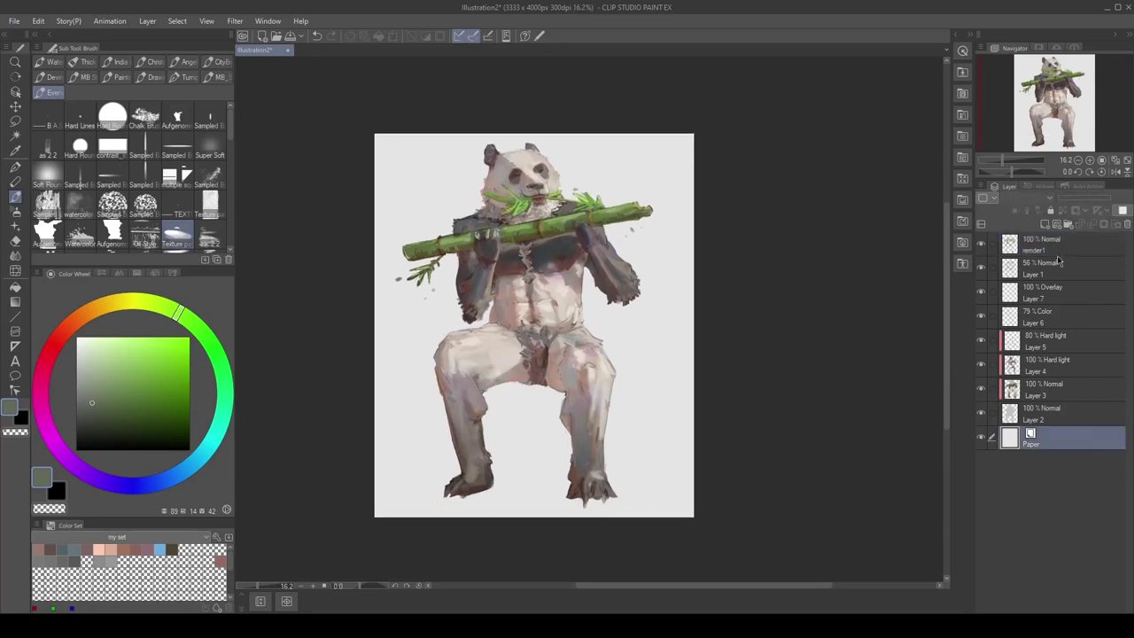
key(ctrl+shift+n)
click(75, 440)
mouse_move(490, 480)
mouse_down()
mouse_move(430, 504)
mouse_move(445, 491)
mouse_move(655, 492)
mouse_up()
mouse_move(483, 388)
mouse_down()
mouse_move(637, 390)
mouse_move(406, 387)
mouse_move(565, 412)
mouse_up()
mouse_move(483, 420)
mouse_down()
mouse_move(512, 430)
mouse_move(567, 437)
mouse_up()
scroll(518, 200, up, 3)
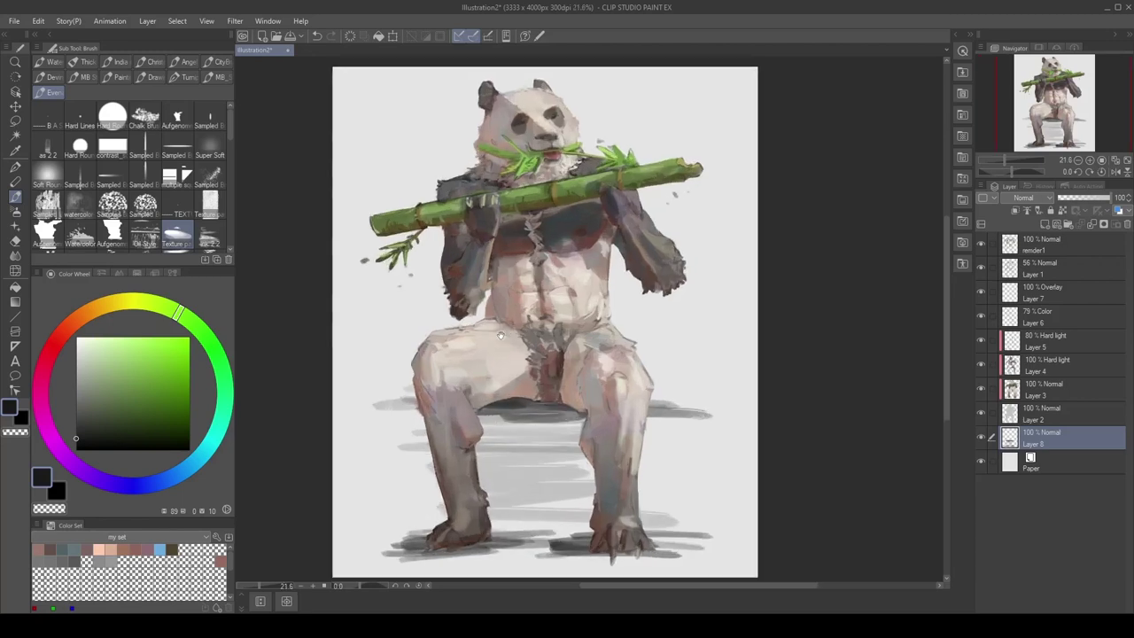
Switch to the render1 layer and retouch the dark chest below the bamboo with sampled dark brown tones
scroll(514, 207, down, 3)
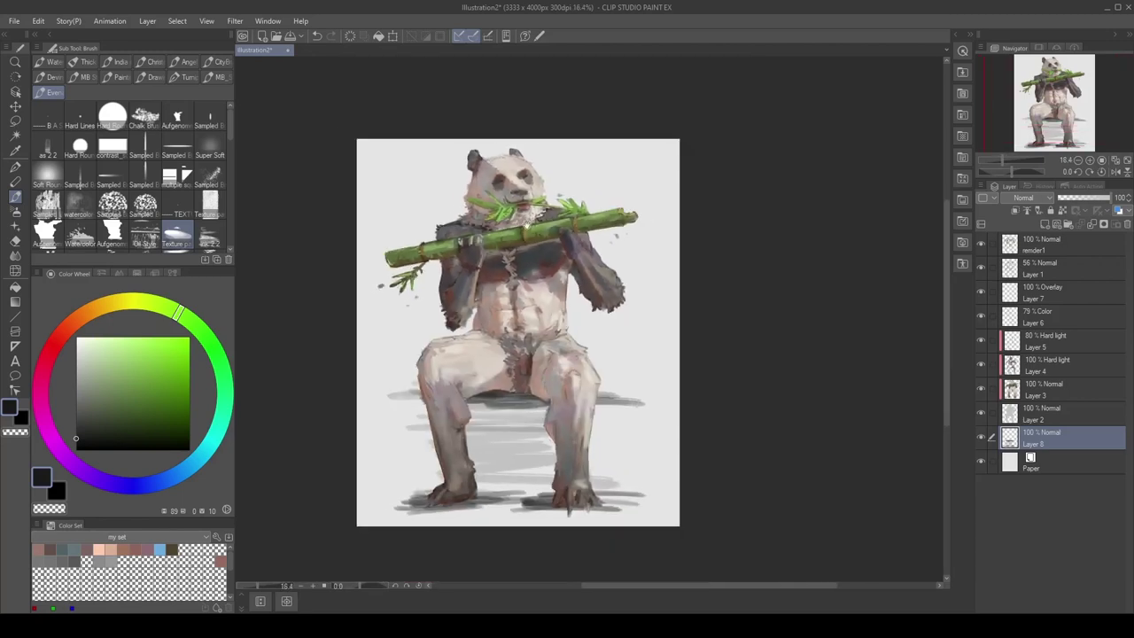
scroll(523, 225, up, 2)
alt+click(500, 284)
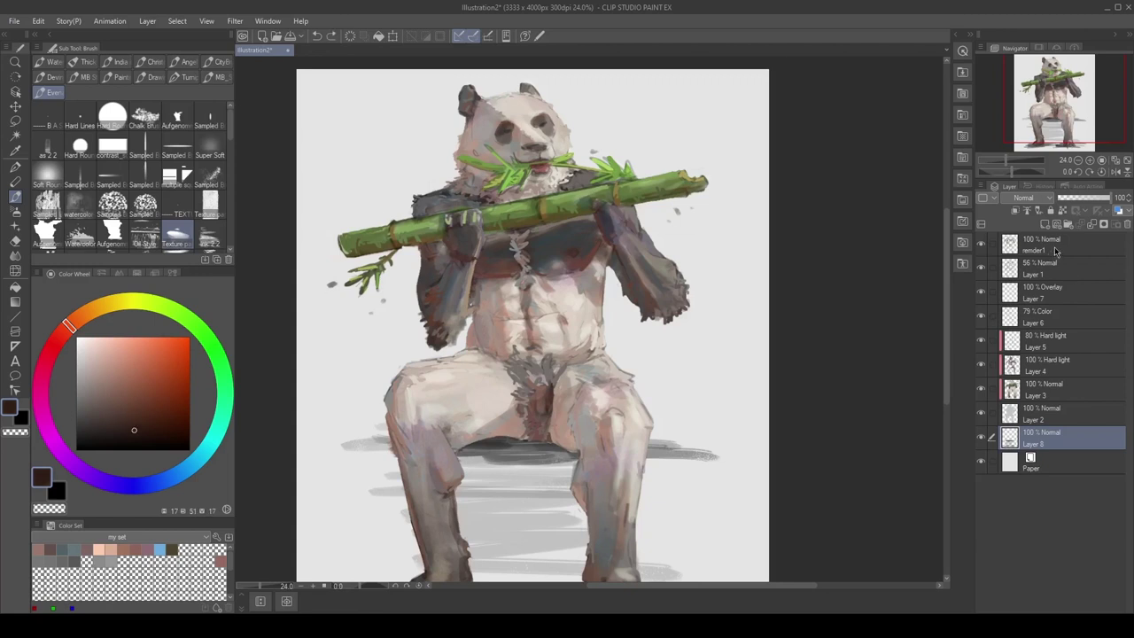
click(1054, 251)
alt+click(576, 248)
scroll(490, 255, down, 2)
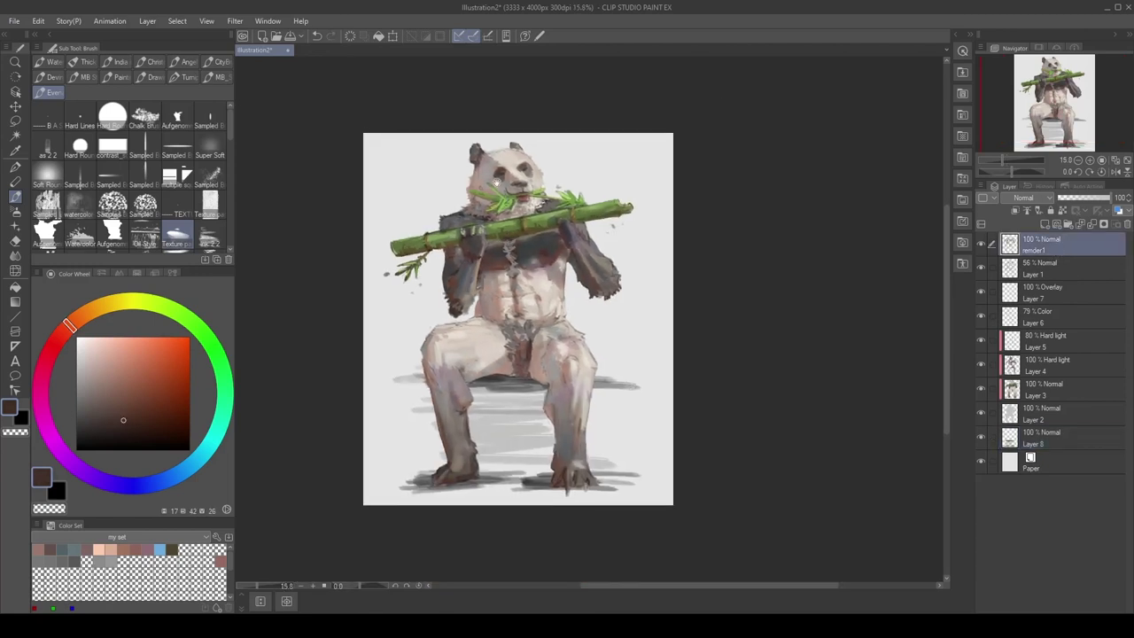
Retouch the panda's ear and the adjoining side of the head with sampled grey and reddish-brown tones
scroll(496, 183, up, 2)
alt+click(469, 170)
alt+click(463, 165)
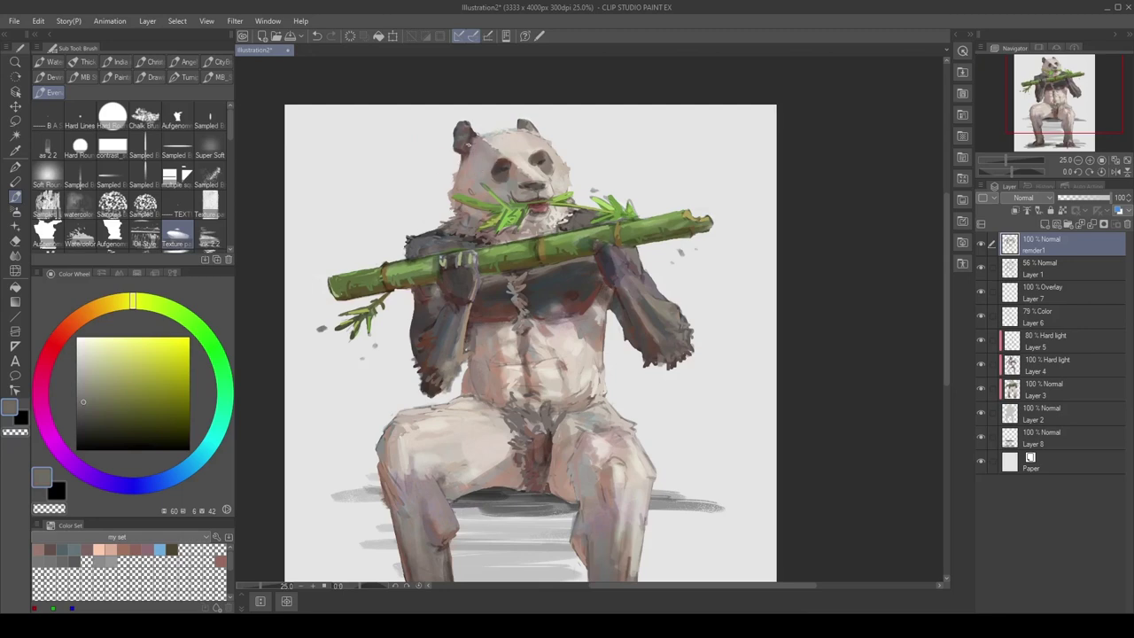
alt+click(464, 139)
scroll(561, 101, down, 2)
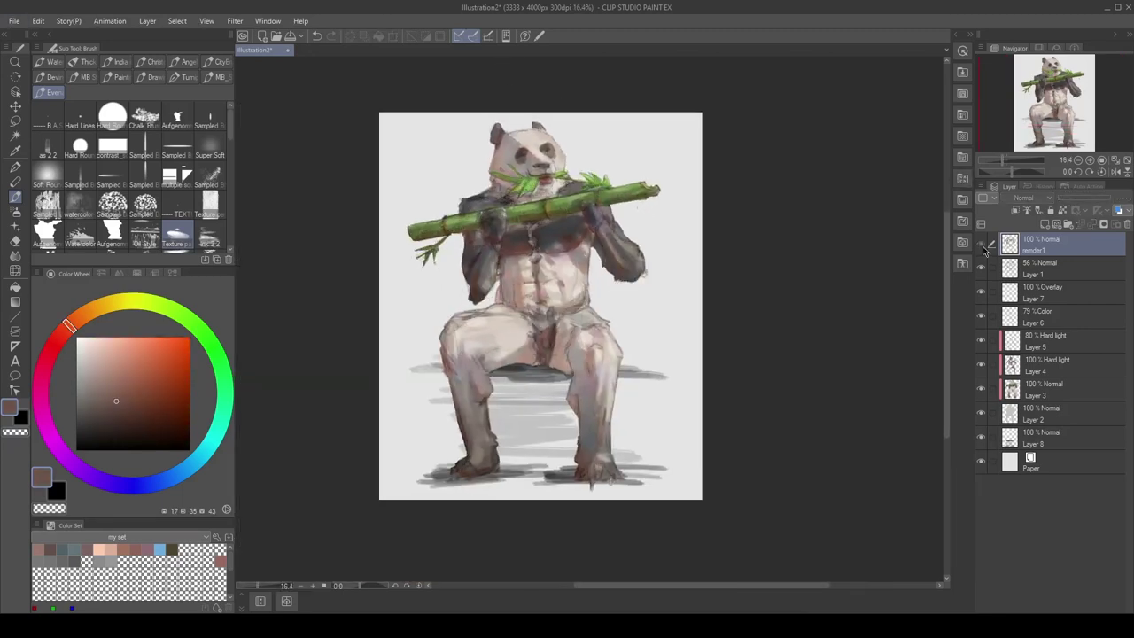
scroll(511, 255, up, 2)
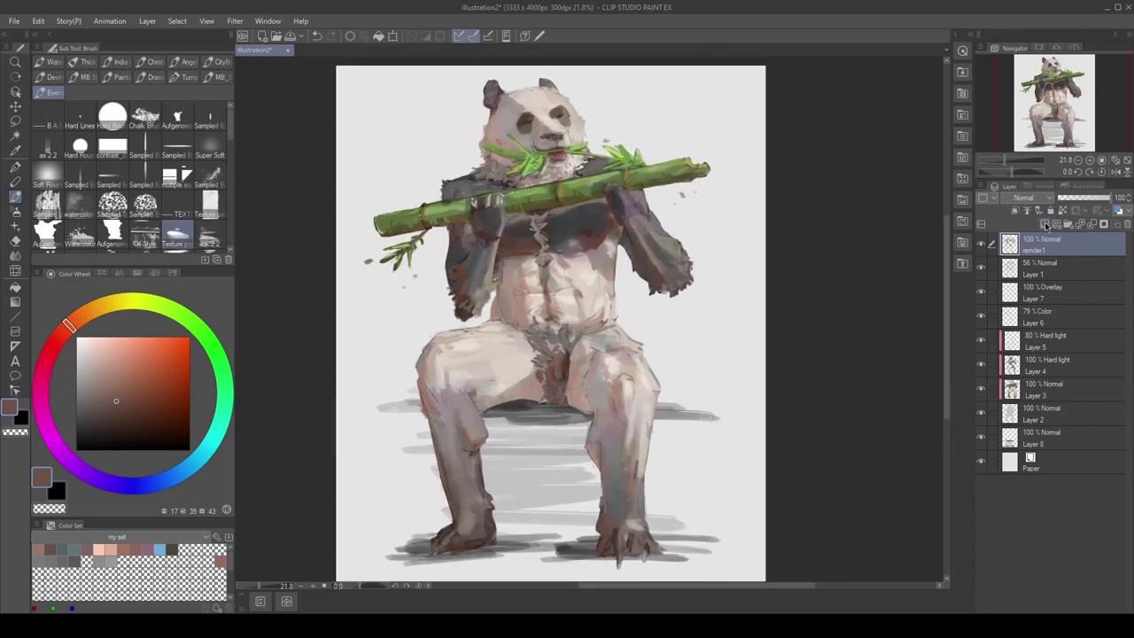
click(1045, 224)
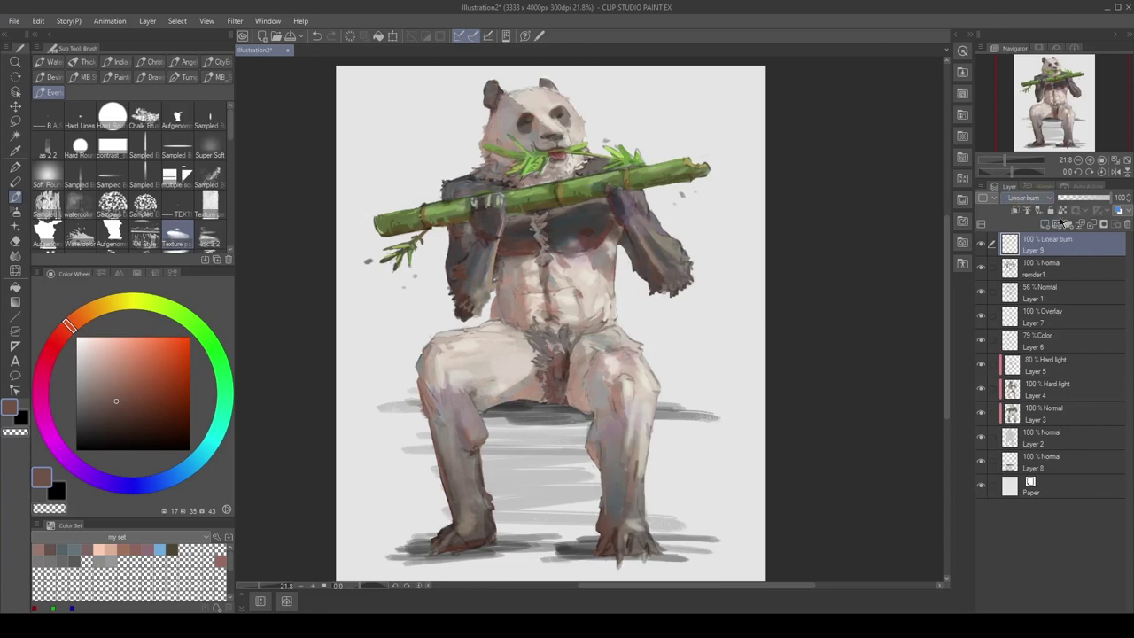
key(ctrl+z)
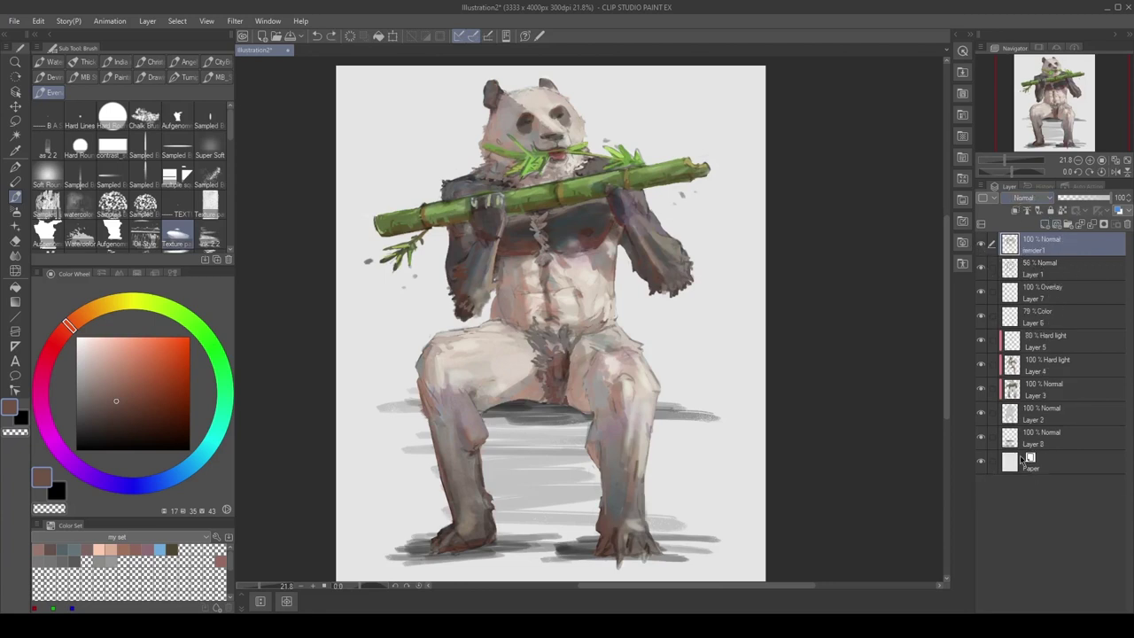
Select the panda's silhouette from Layer 2, hide Paper and Layer 8, and paste a merged copy of all the panda layers
ctrl+click(1011, 419)
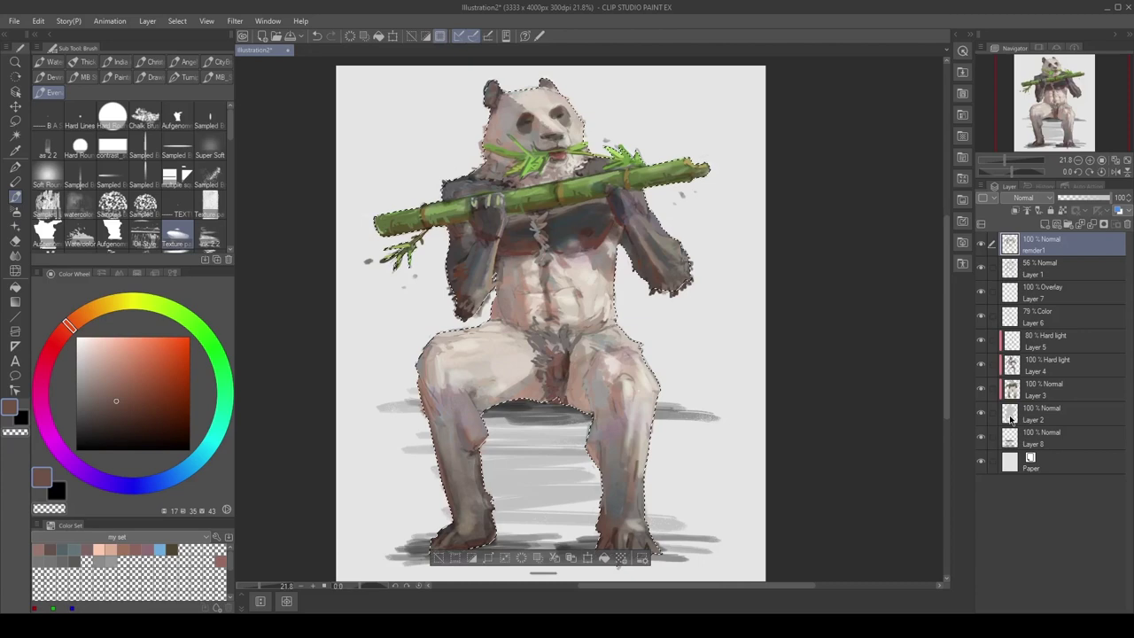
click(981, 461)
click(981, 437)
click(1045, 437)
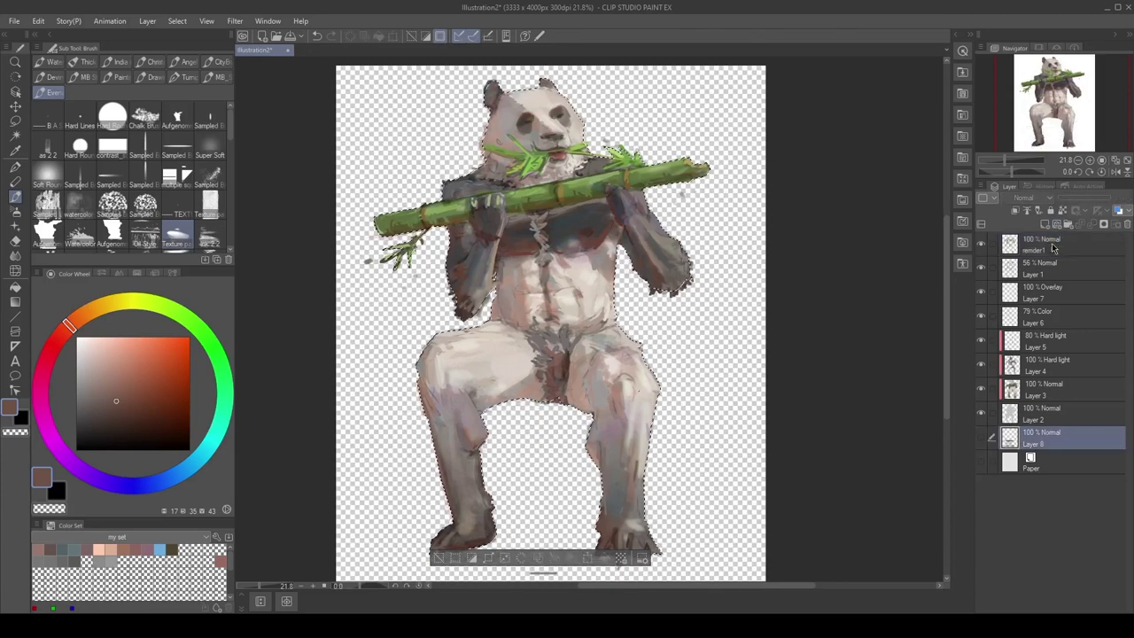
drag(991, 242, 991, 413)
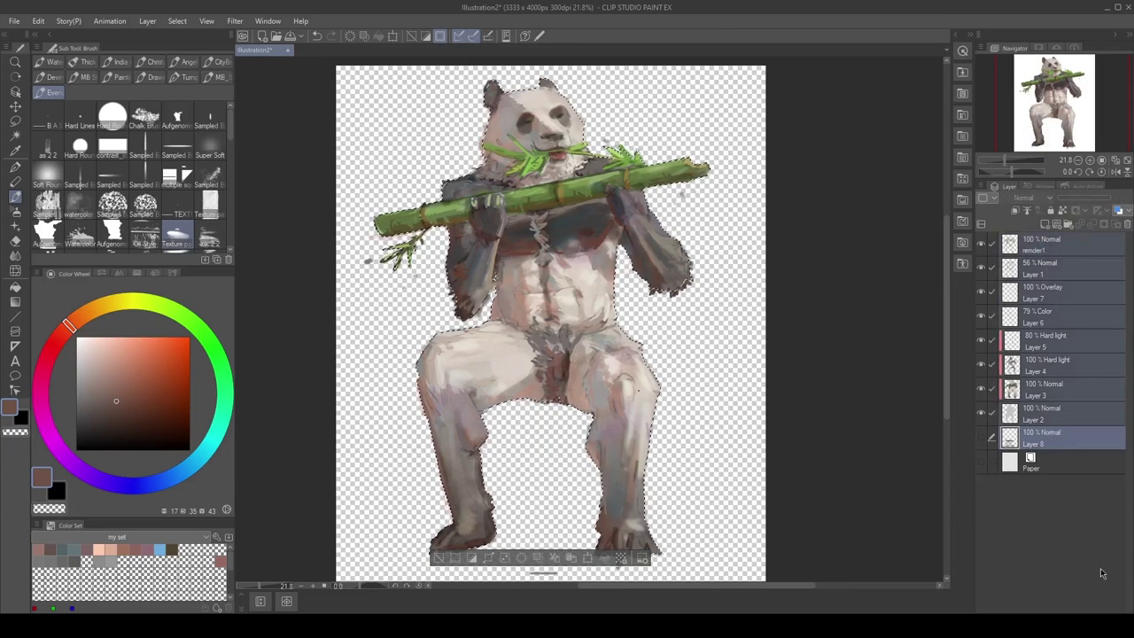
click(1055, 412)
key(ctrl+c)
key(ctrl+v)
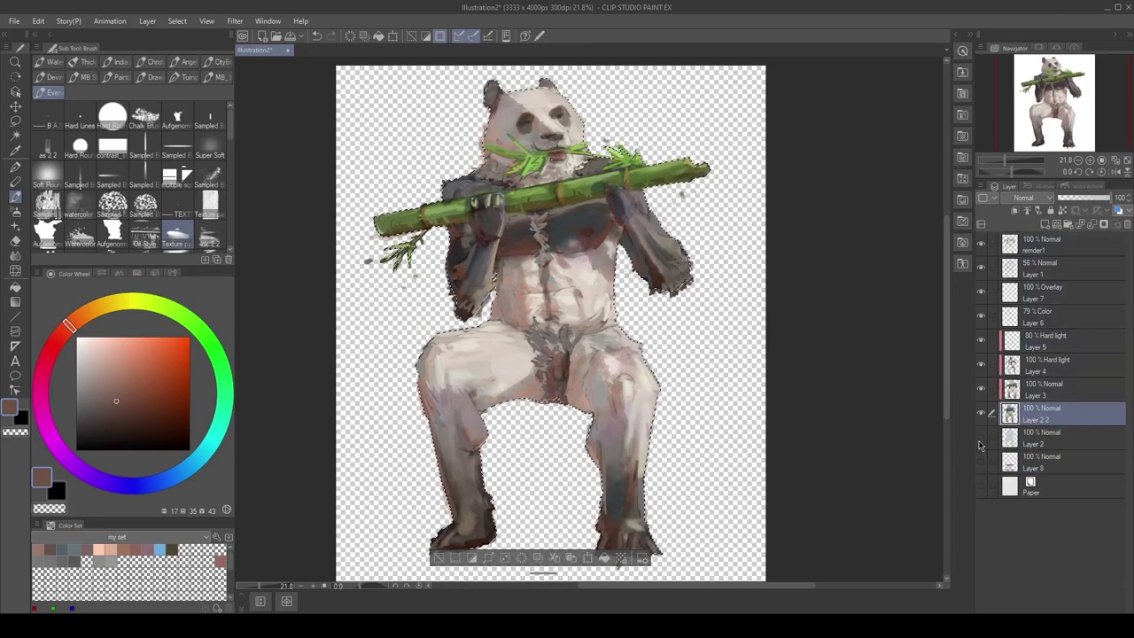
Show Layer 8 and Paper again, move the merged panda copy above render1 and clear the selection
click(981, 460)
click(981, 485)
mouse_move(1052, 248)
mouse_down()
mouse_move(1052, 262)
mouse_move(1050, 237)
mouse_up()
scroll(717, 285, down, 2)
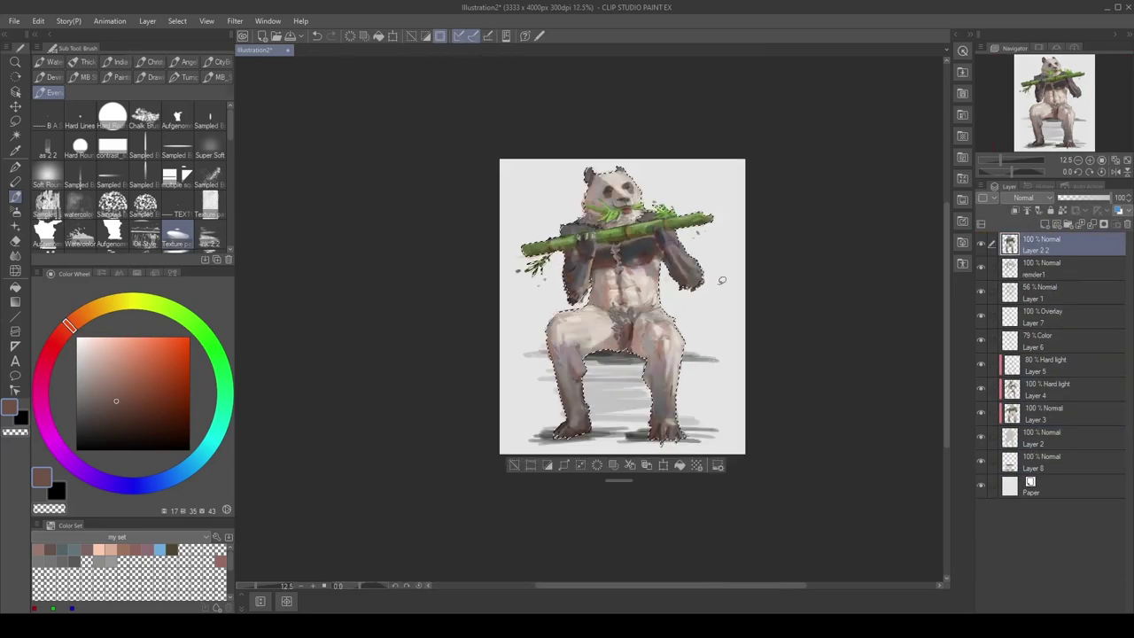
key(m)
Select the merged panda's outline, run the auto action that adds an Overlay copy of its layer, and clear the selection
scroll(656, 286, up, 1)
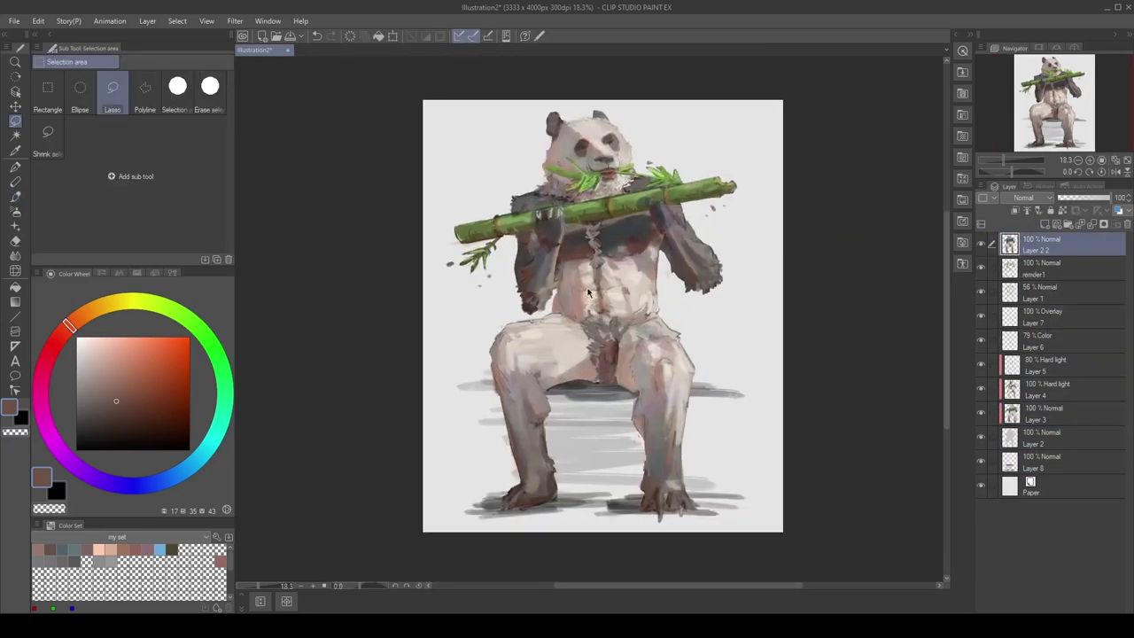
ctrl+click(1010, 244)
click(1088, 186)
click(1055, 226)
click(1099, 607)
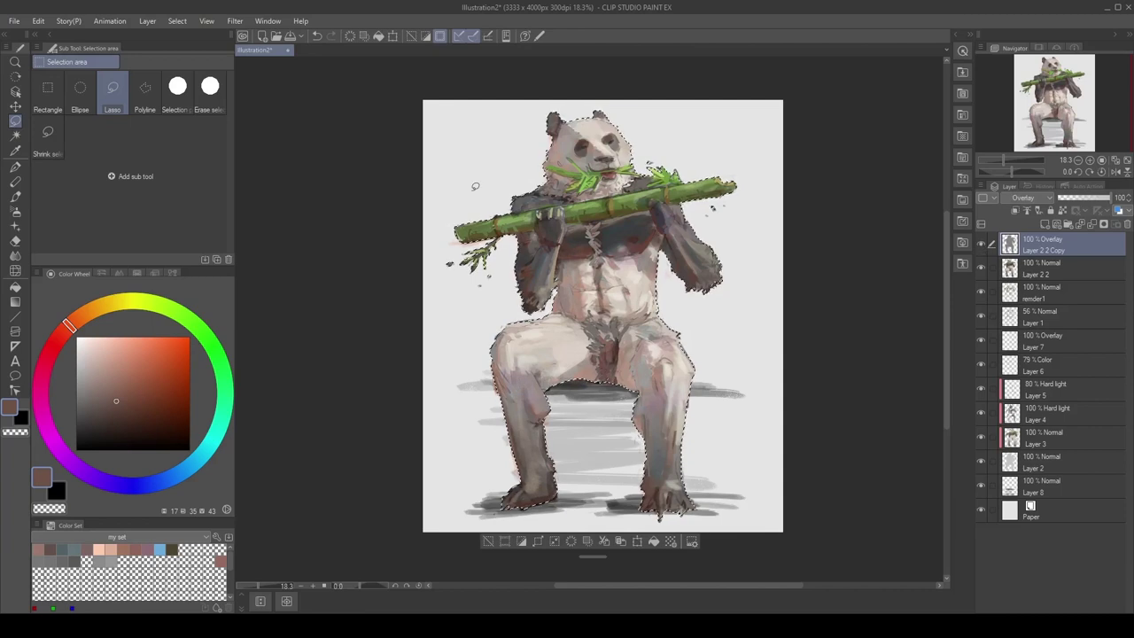
key(ctrl+d)
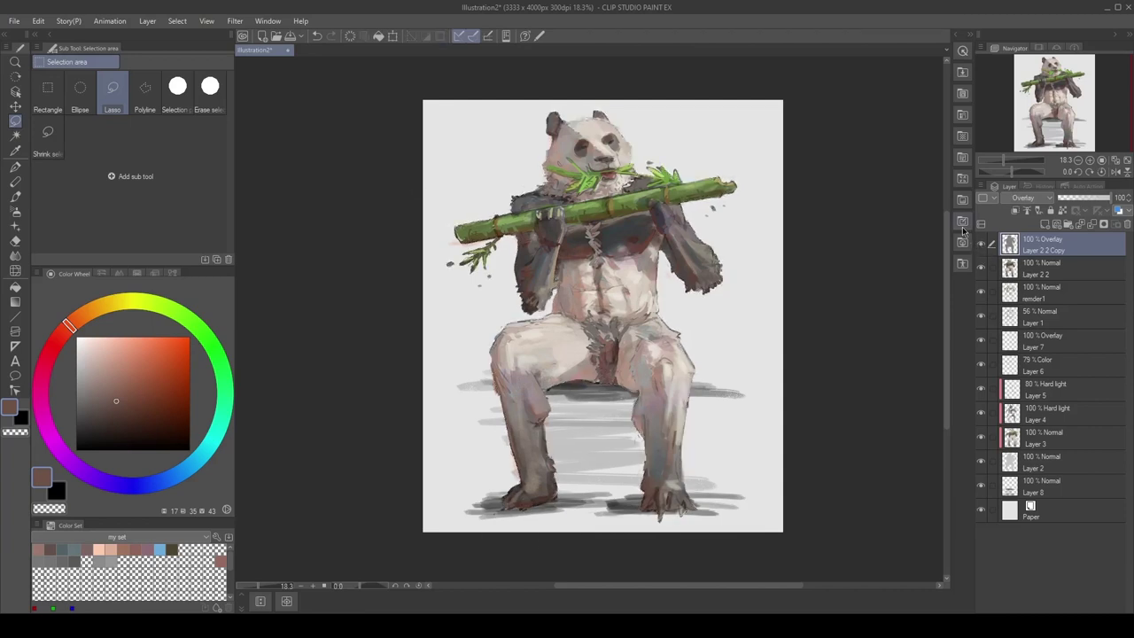
Select the merged panda's outline again and add a correction layer masked to it above the Overlay copy
ctrl+click(1009, 267)
key(F1)
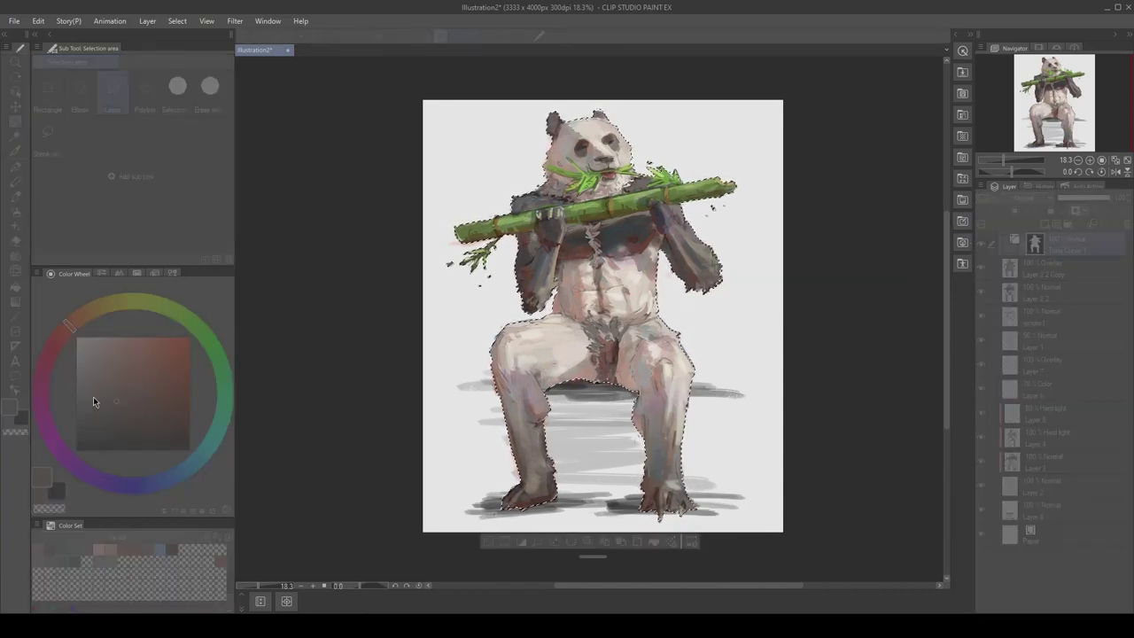